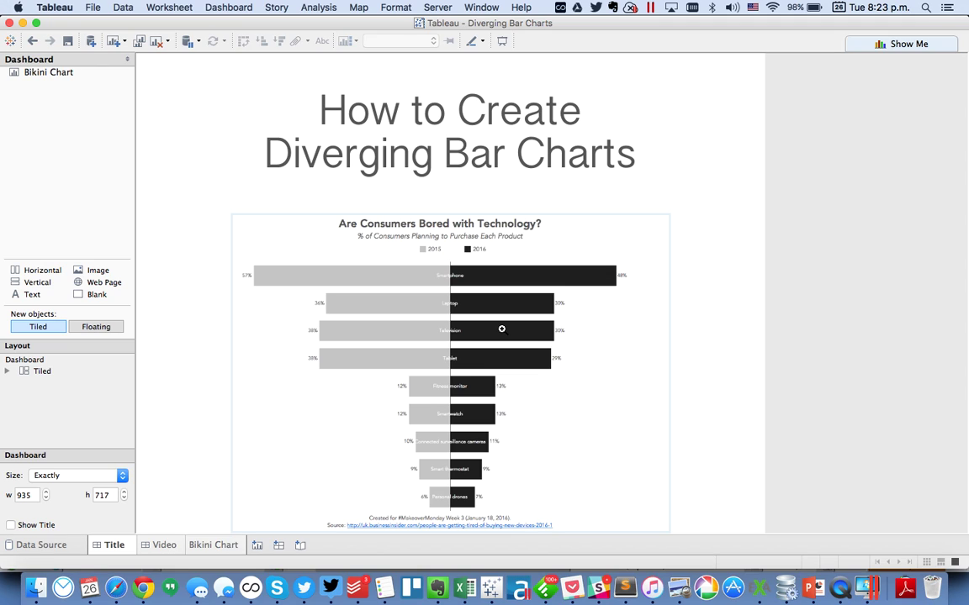
On the Bikini Chart sheet, plot average Internet Usage for each Region as bars
left_click(214, 546)
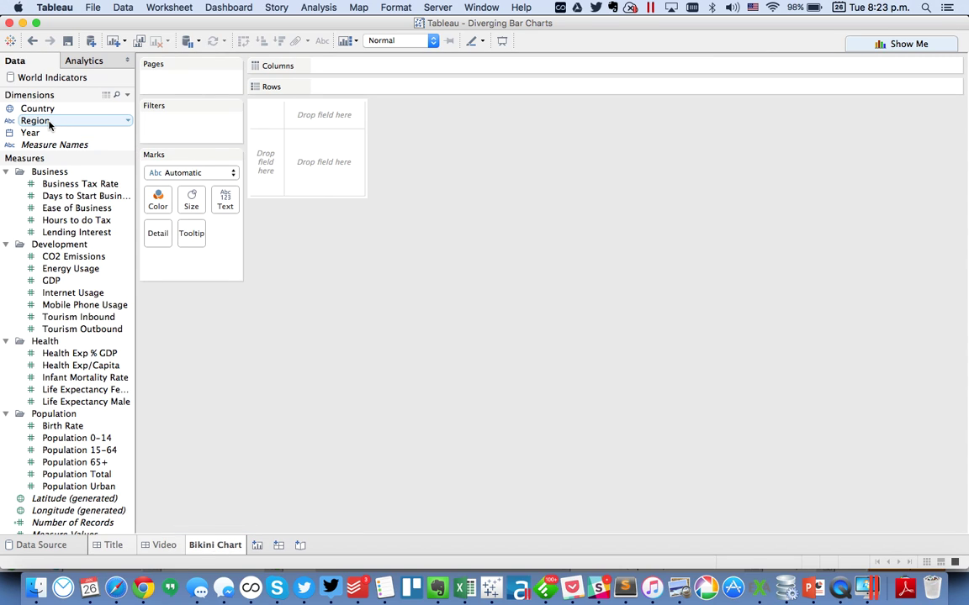
left_click_drag(38, 122, 268, 156)
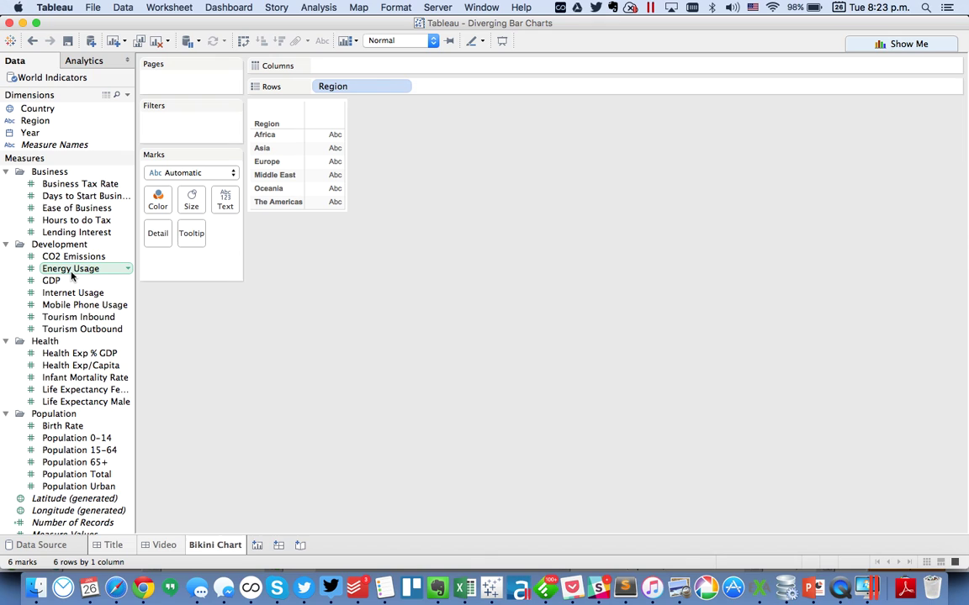
left_click_drag(69, 291, 390, 67)
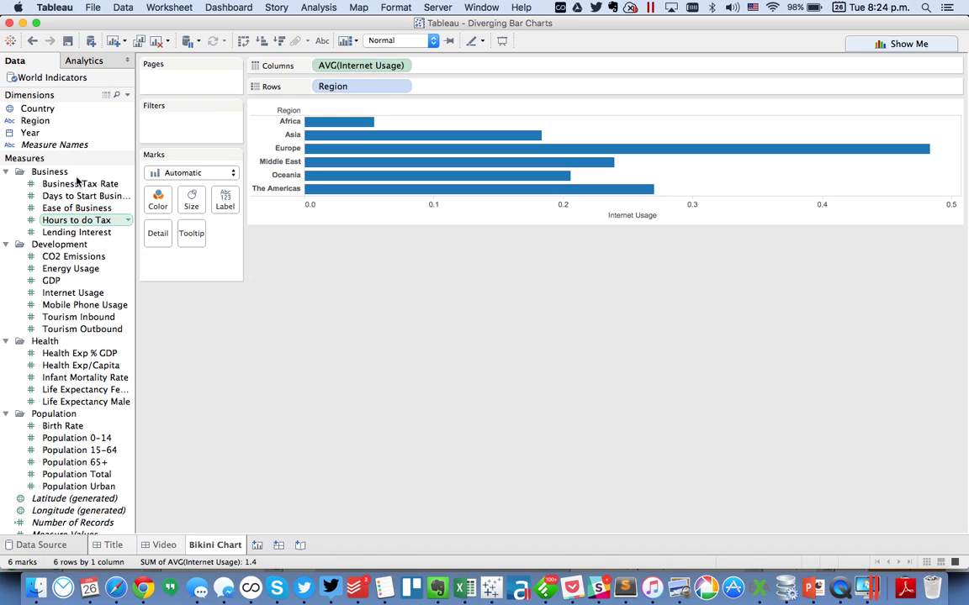
Filter Year to 2011 and 2012 and colour the bars by Year
left_click_drag(34, 133, 186, 124)
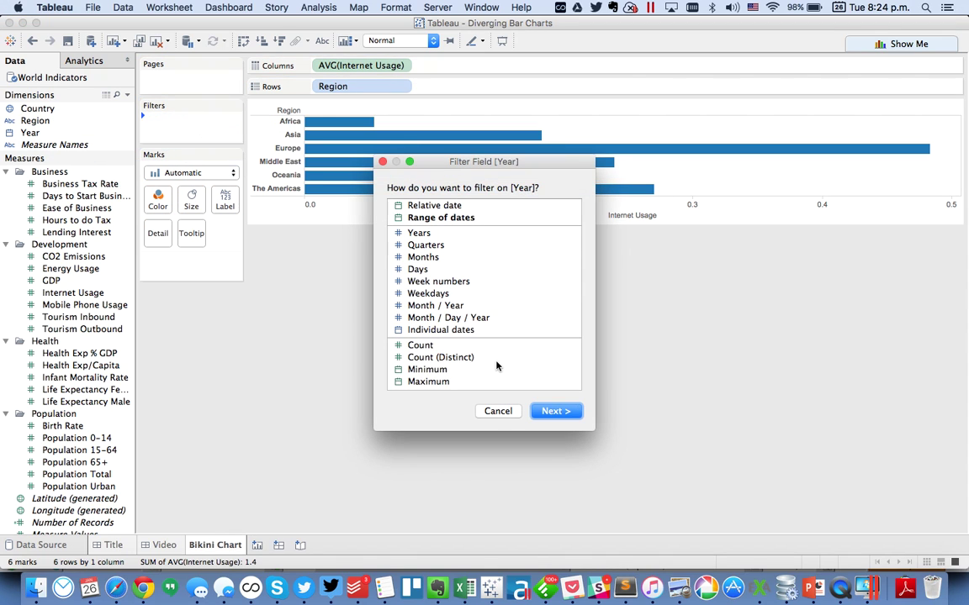
double_click(380, 232)
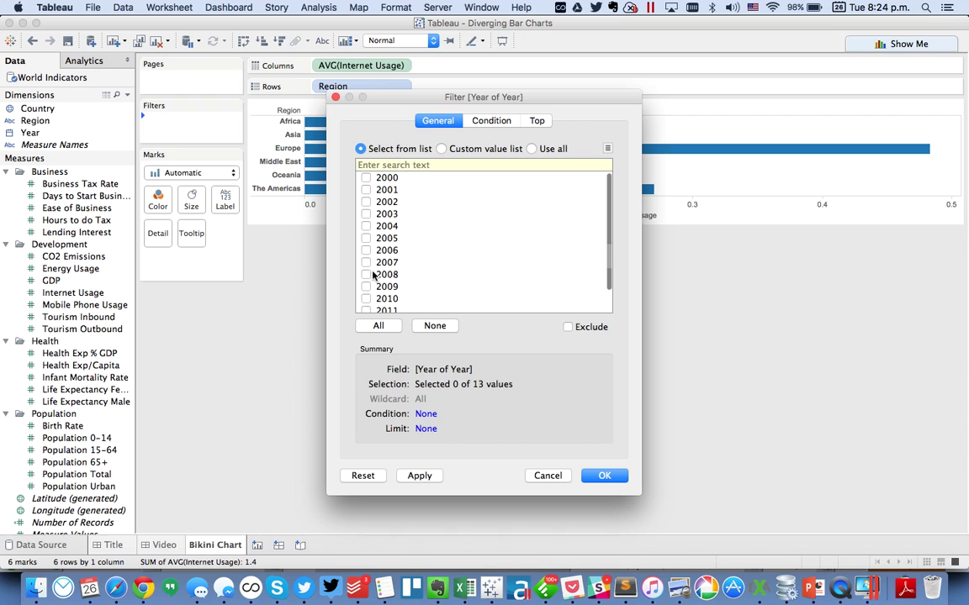
left_click(366, 309)
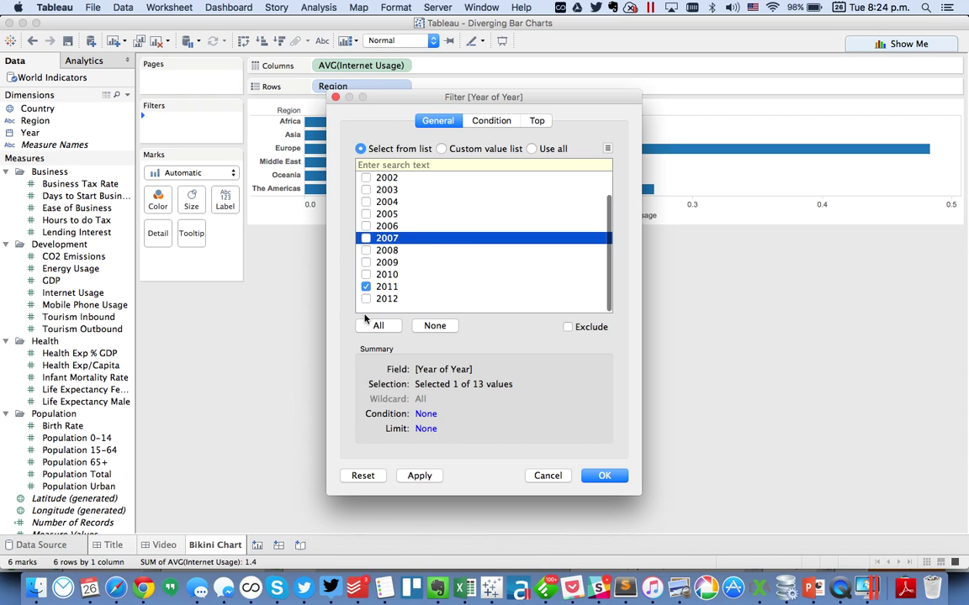
left_click(366, 299)
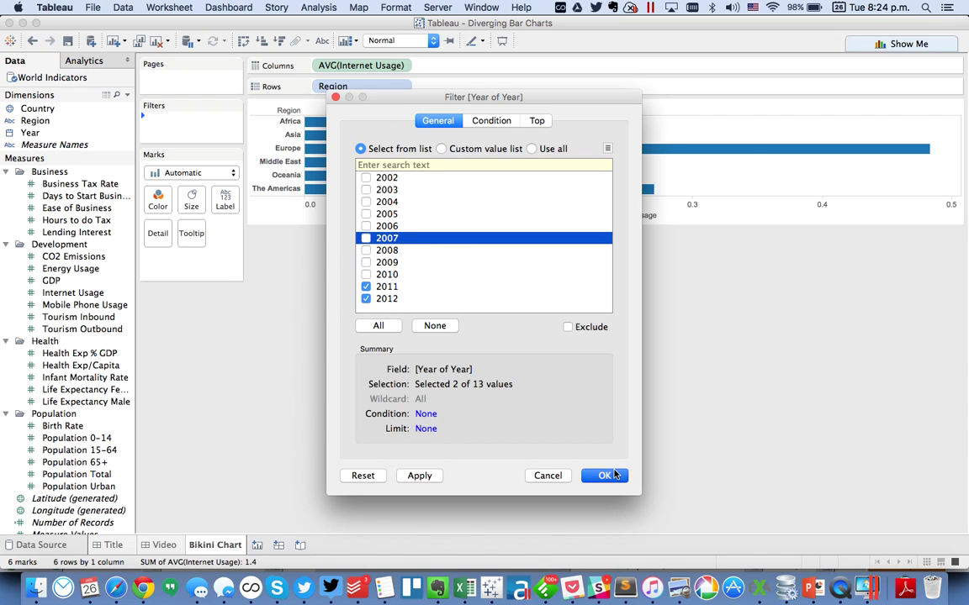
left_click(605, 475)
left_click_drag(32, 133, 158, 198)
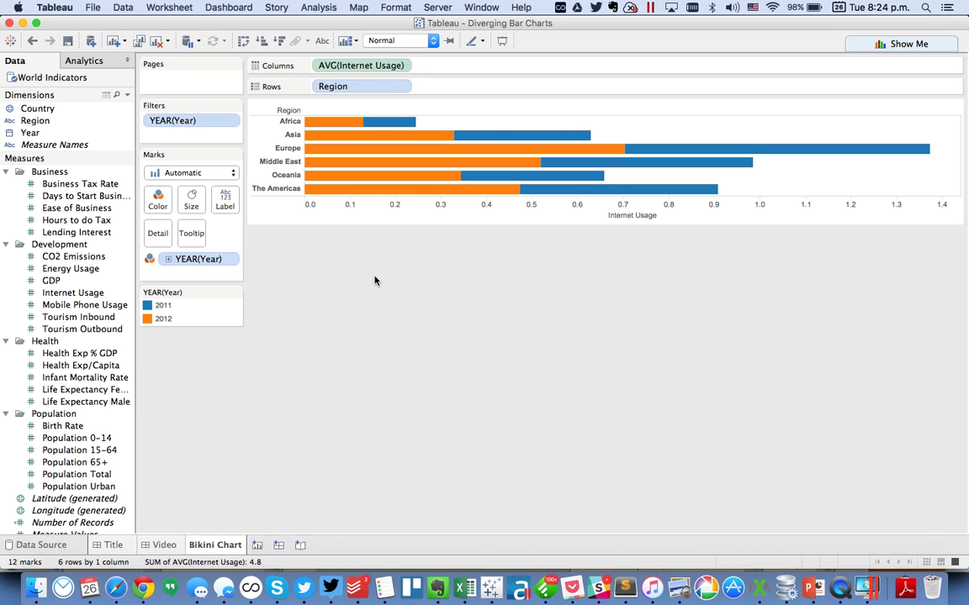
Clear the sheet, list Region on Rows, and create '2012 Internet Usage' as IIF(YEAR([Year])=2012,[Internet Usage],NULL)
left_click(155, 45)
left_click_drag(49, 125, 362, 90)
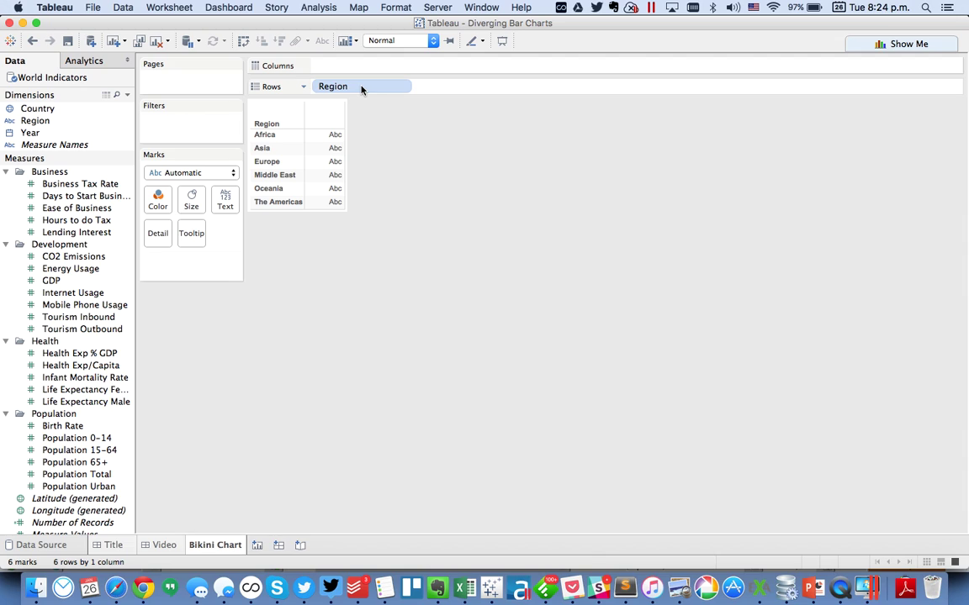
left_click(127, 95)
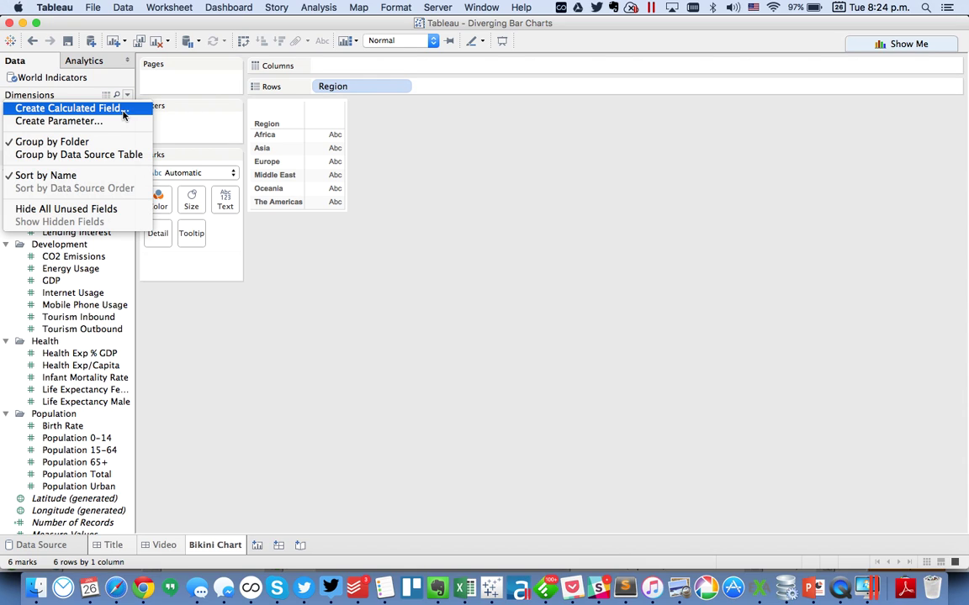
left_click(124, 110)
type("2012 ")
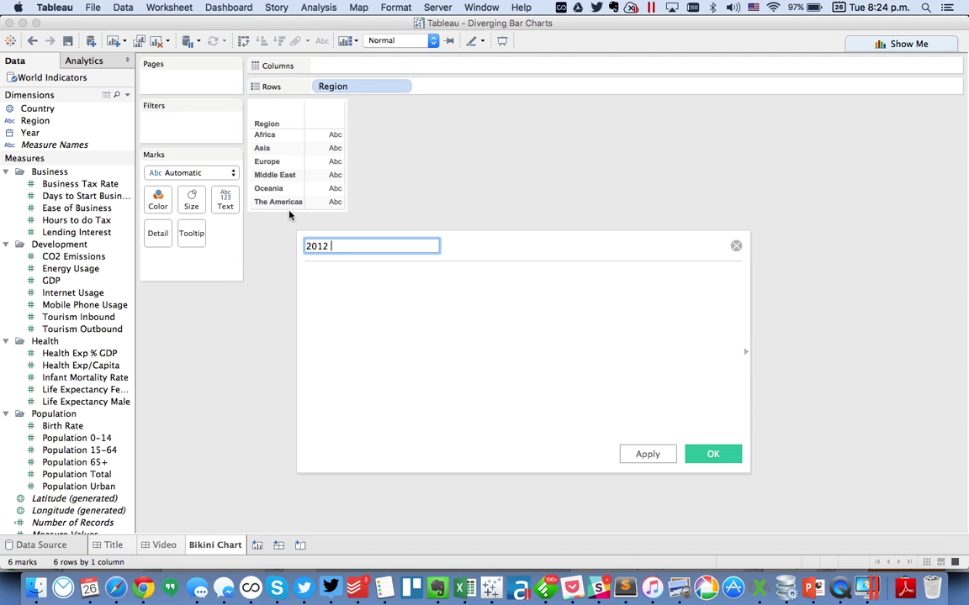
type("Internet Usage")
key("Tab")
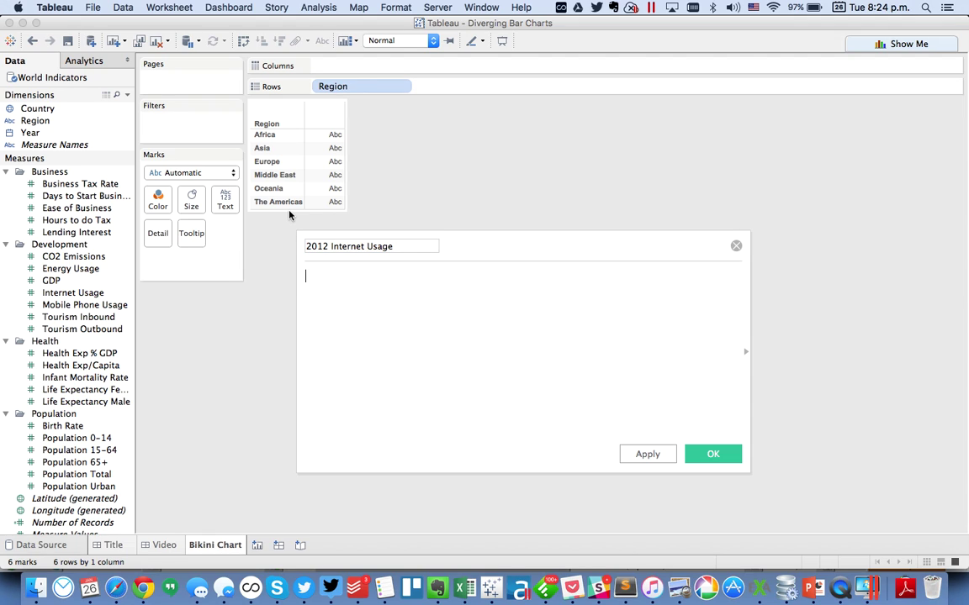
type("IIF")
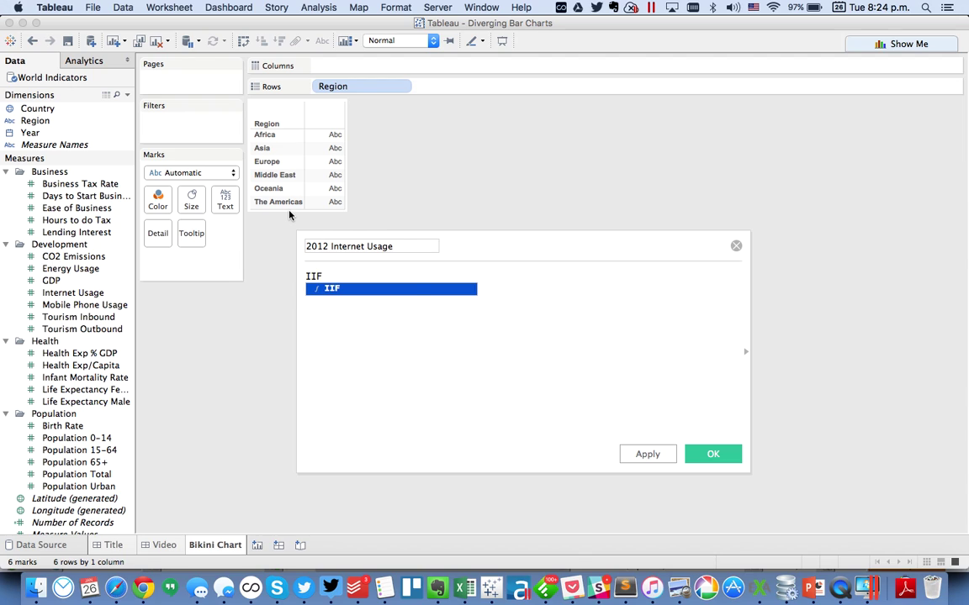
type("(YEAR([Year]")
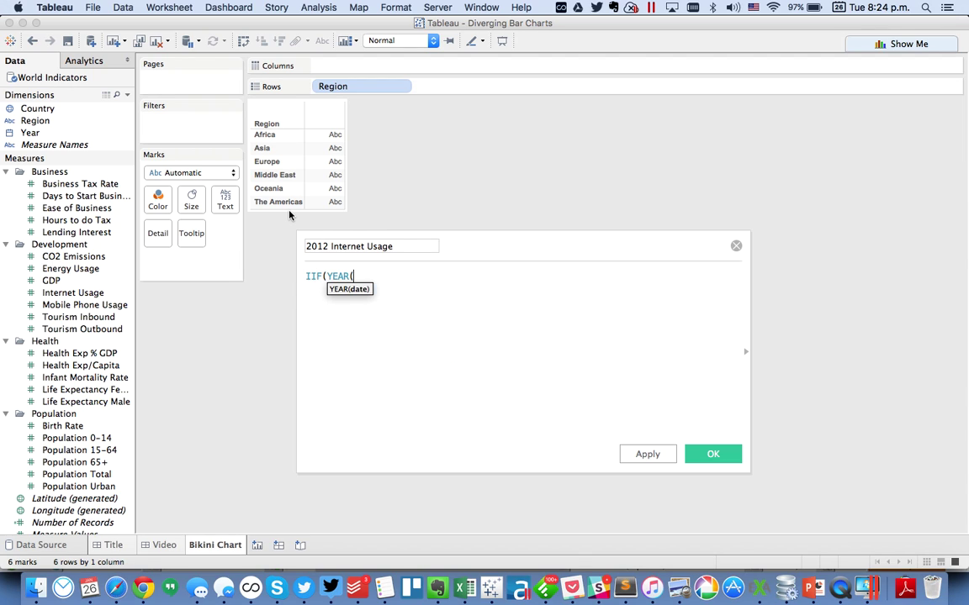
type(")=2012")
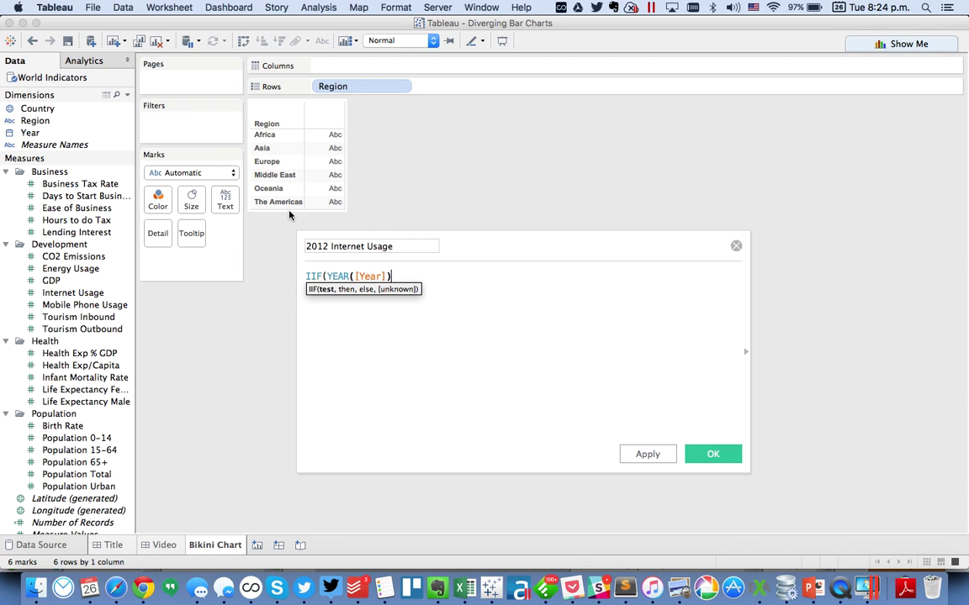
type(",[Internet Usage]")
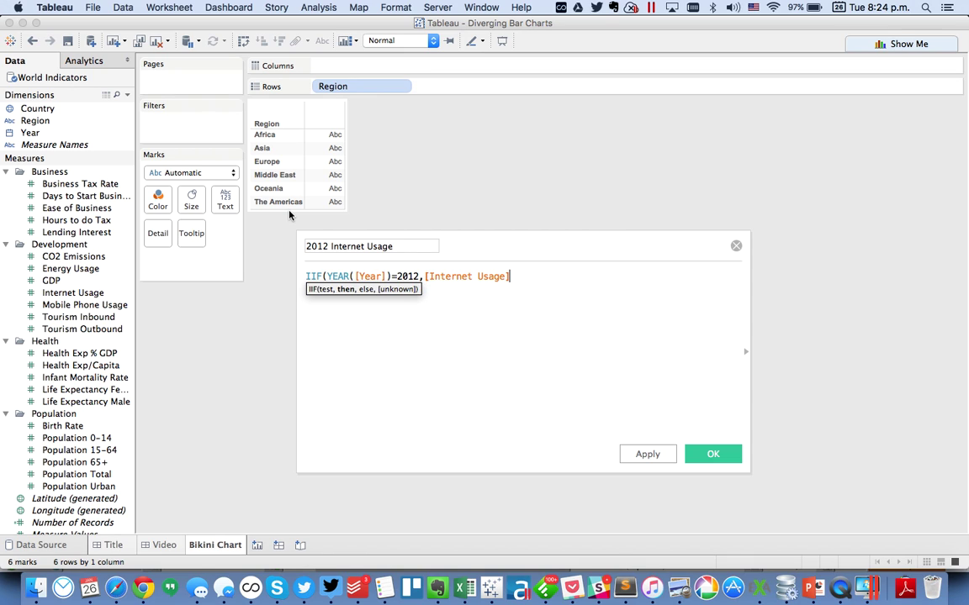
type(",NULL)")
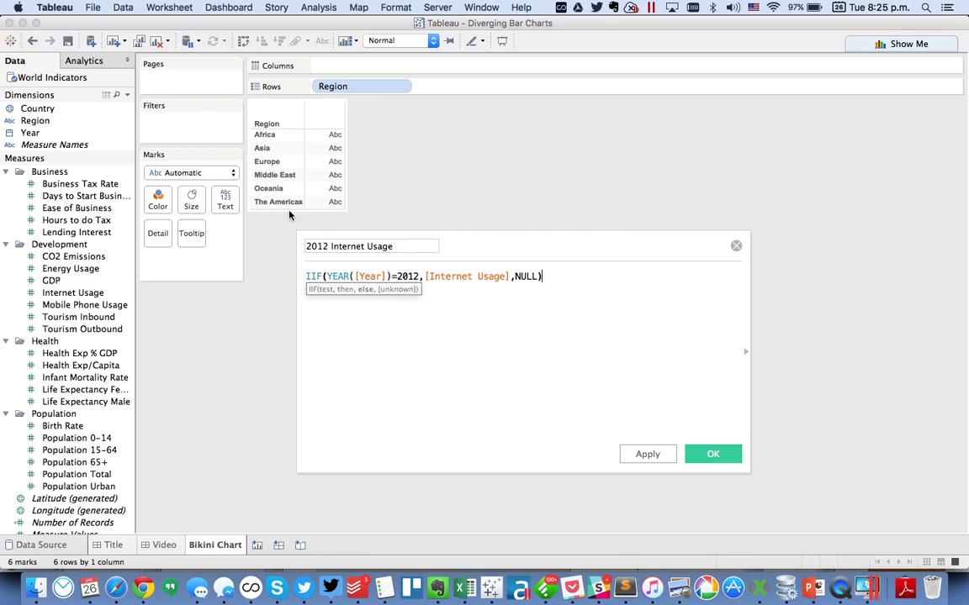
left_click(713, 454)
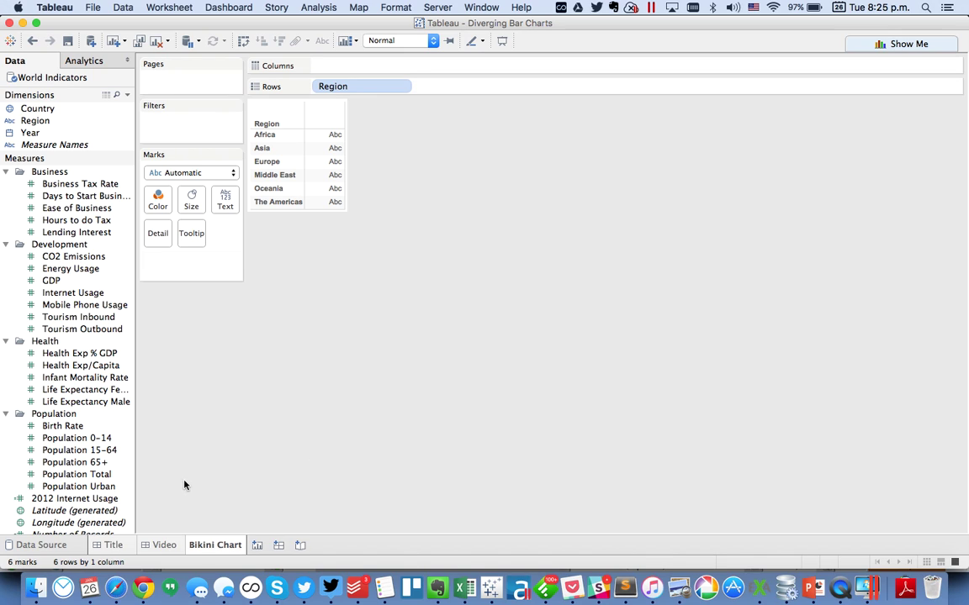
Duplicate it as '2011 Internet Usage' with the formula's year changed to 2011
right_click(84, 500)
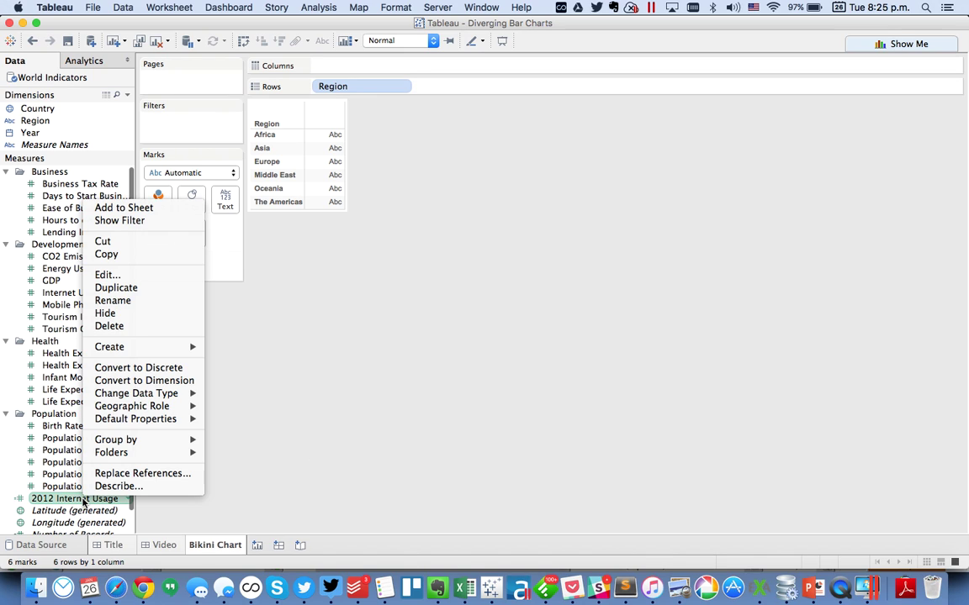
left_click(116, 288)
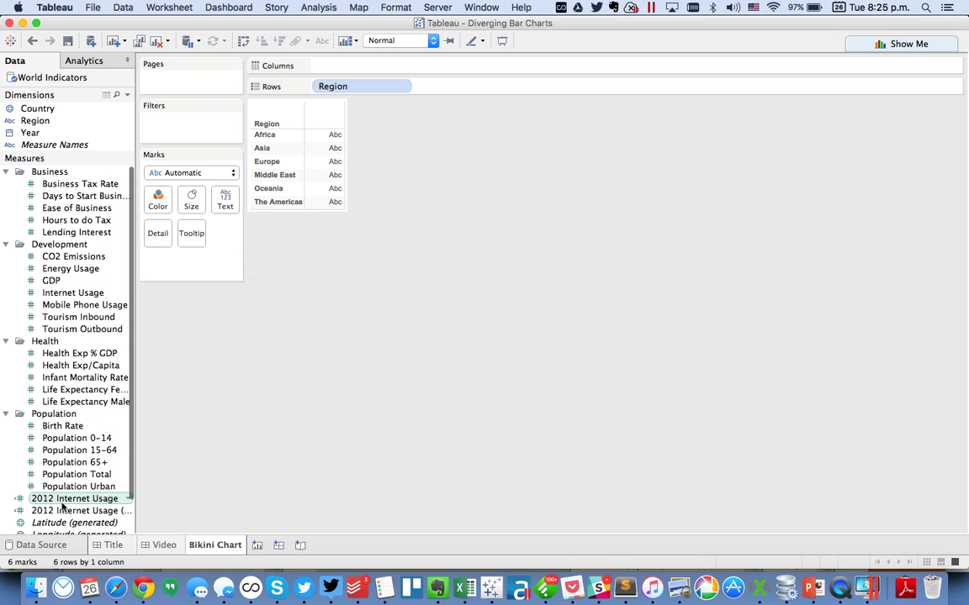
right_click(64, 511)
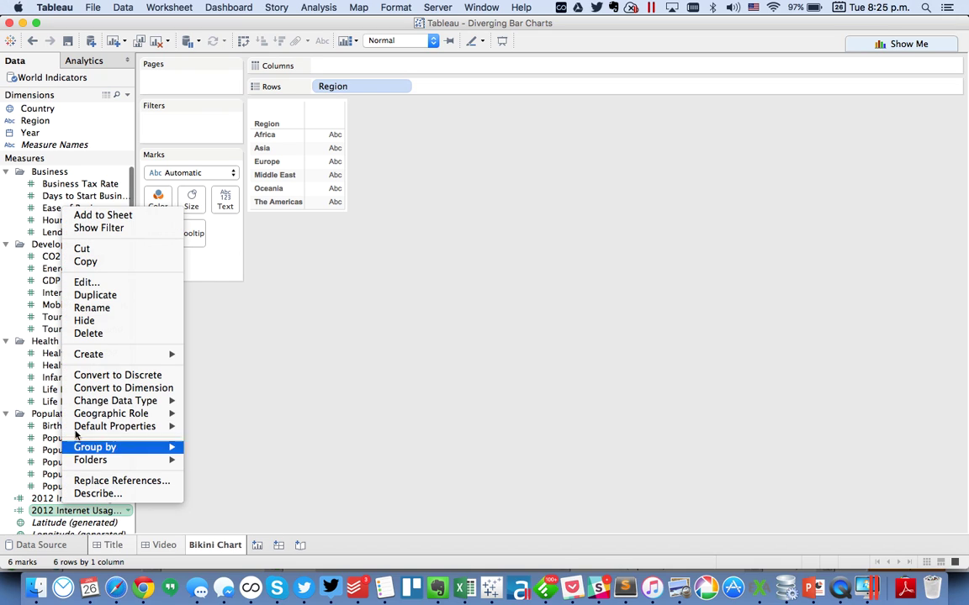
left_click(95, 288)
left_click(324, 247)
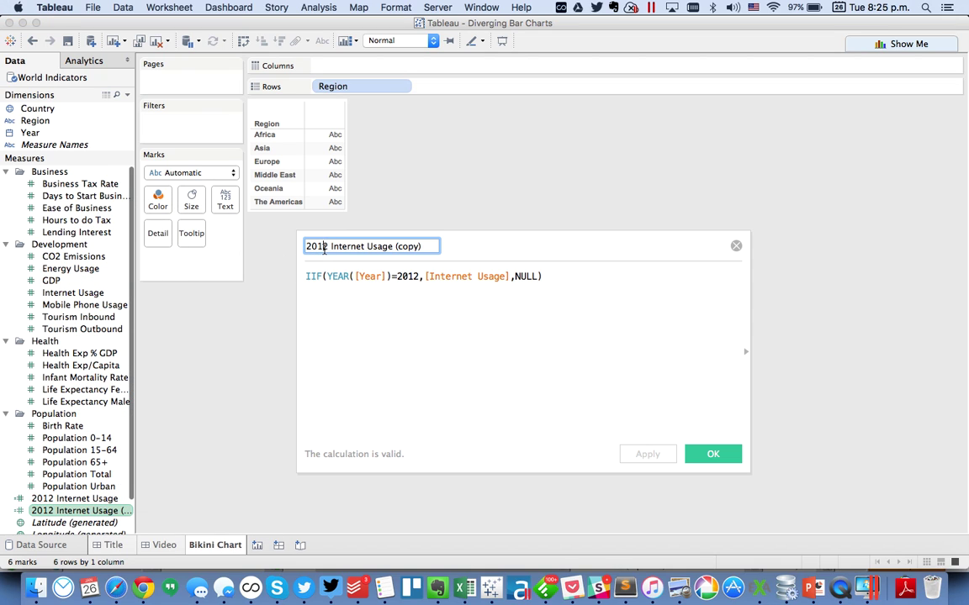
key("BackSpace")
type("1")
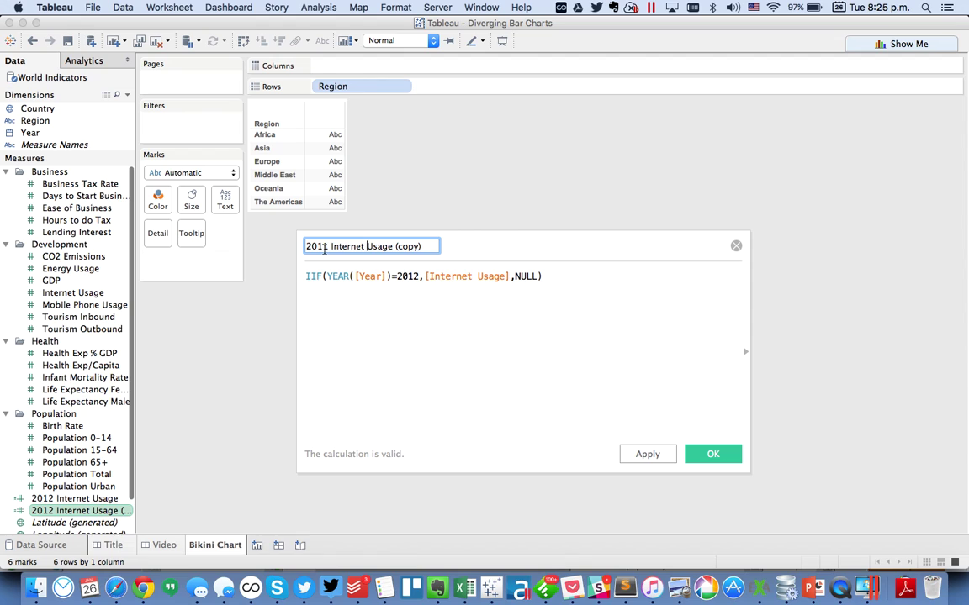
key("shift+End")
key("BackSpace")
left_click(419, 277)
key("BackSpace")
type("1")
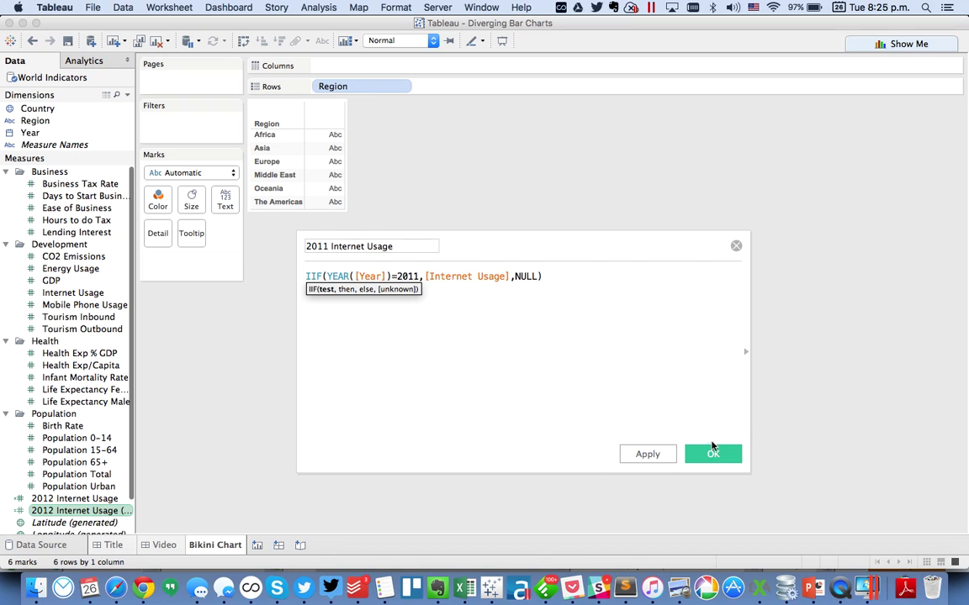
left_click(712, 453)
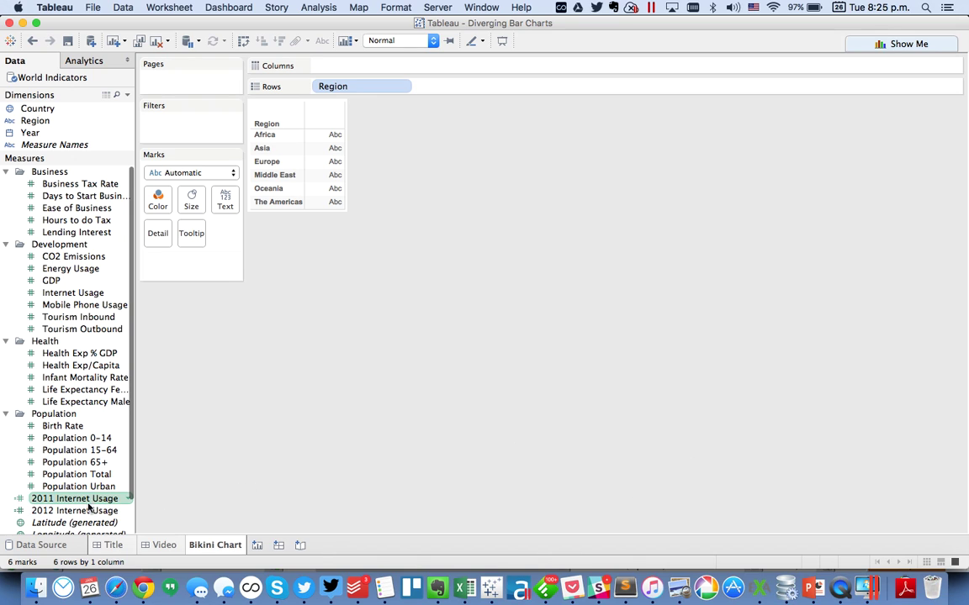
Make Average the default aggregation for the yearly Internet Usage fields
left_click(81, 510, "super")
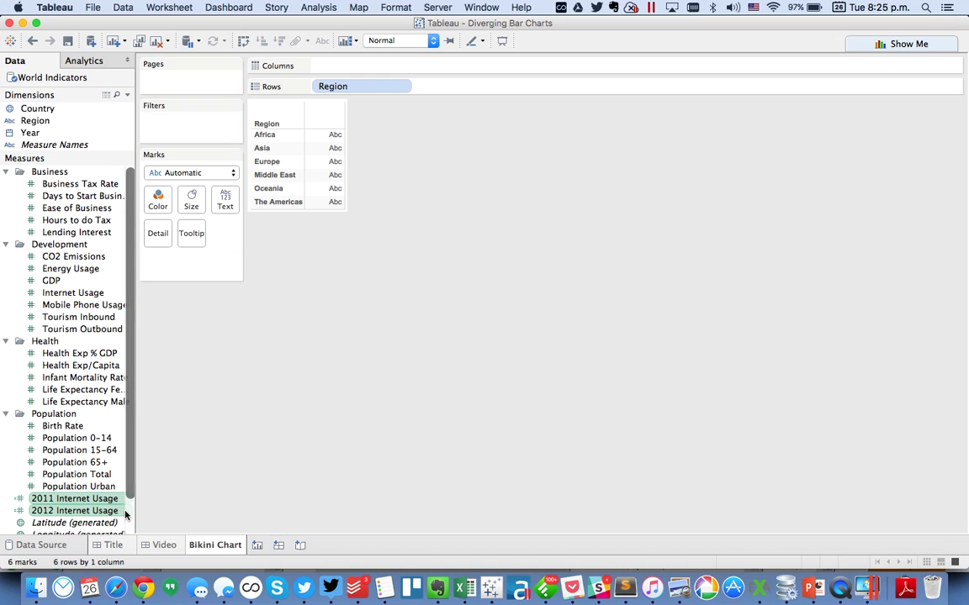
right_click(120, 511)
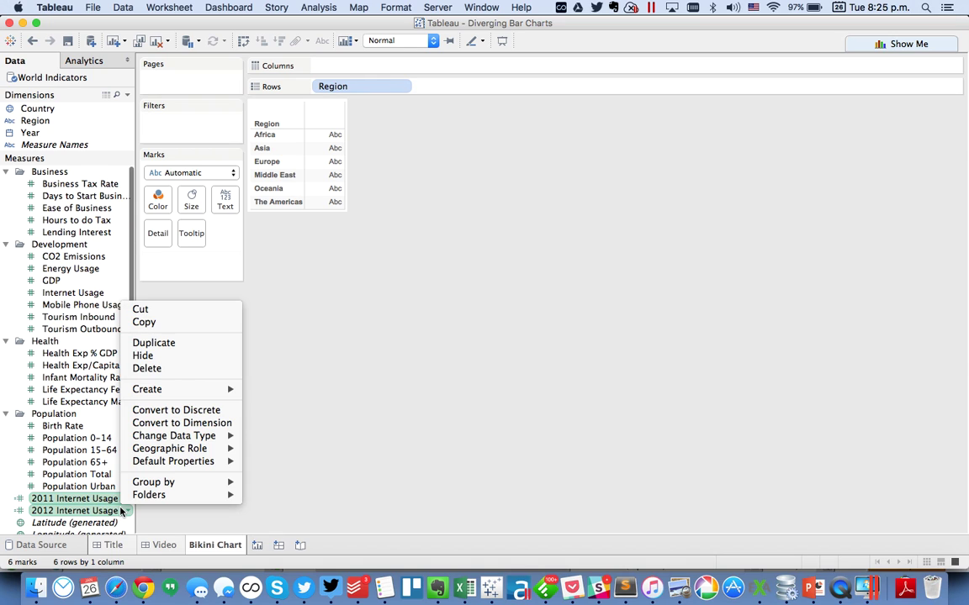
mouse_move(199, 451)
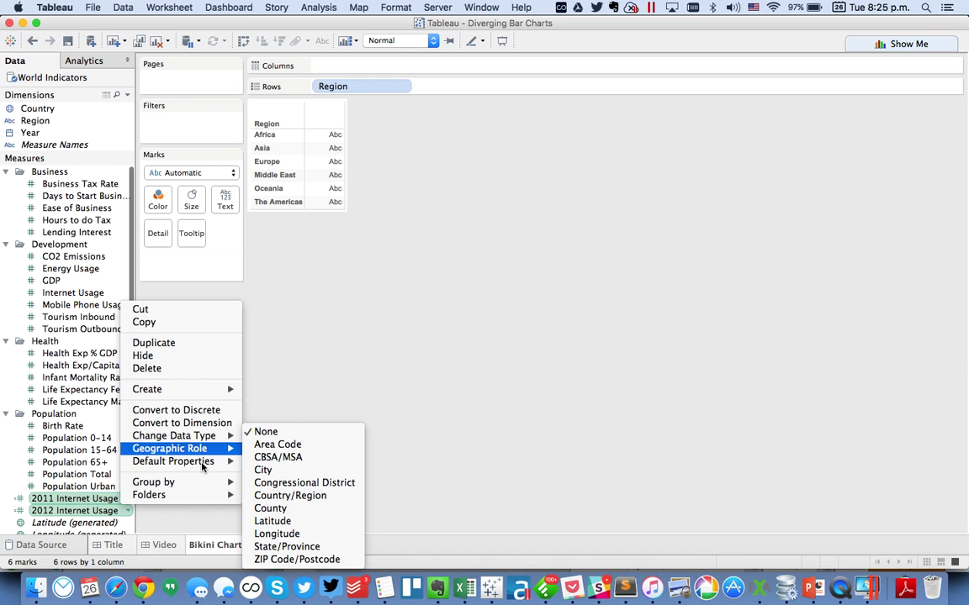
mouse_move(286, 476)
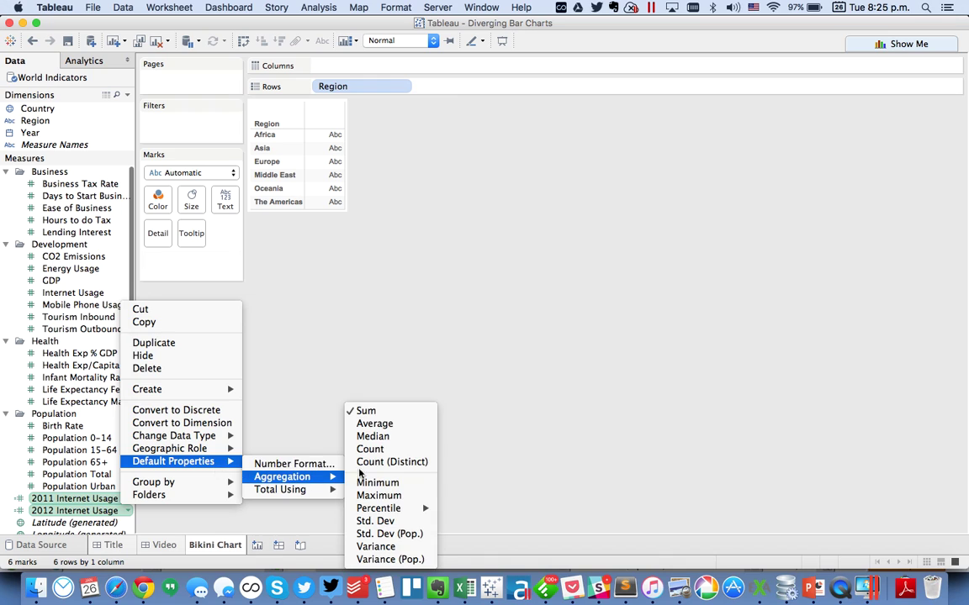
left_click(374, 423)
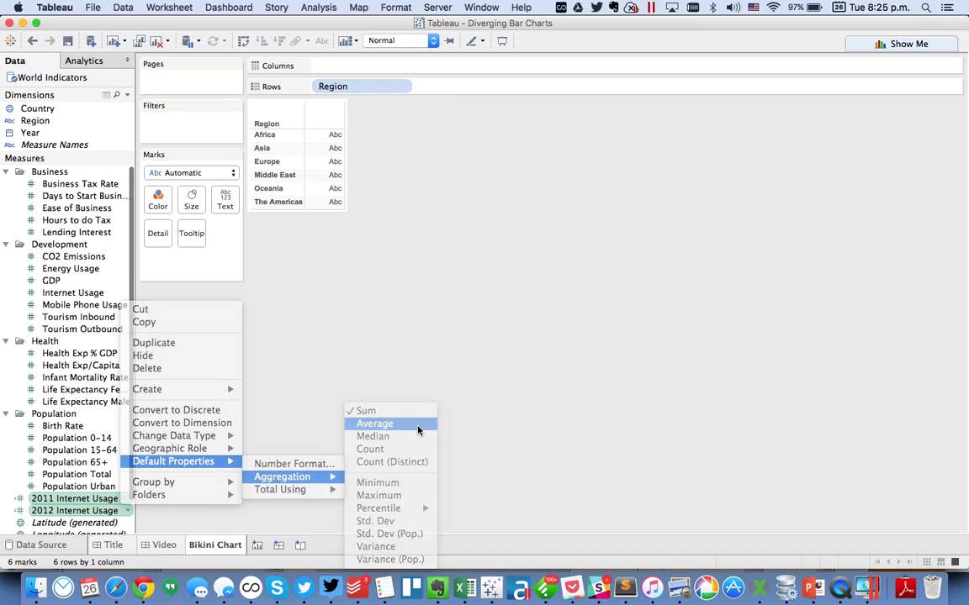
Set both fields' default number format to Percentage with 0 decimal places
left_click(87, 510, "shift")
right_click(87, 512)
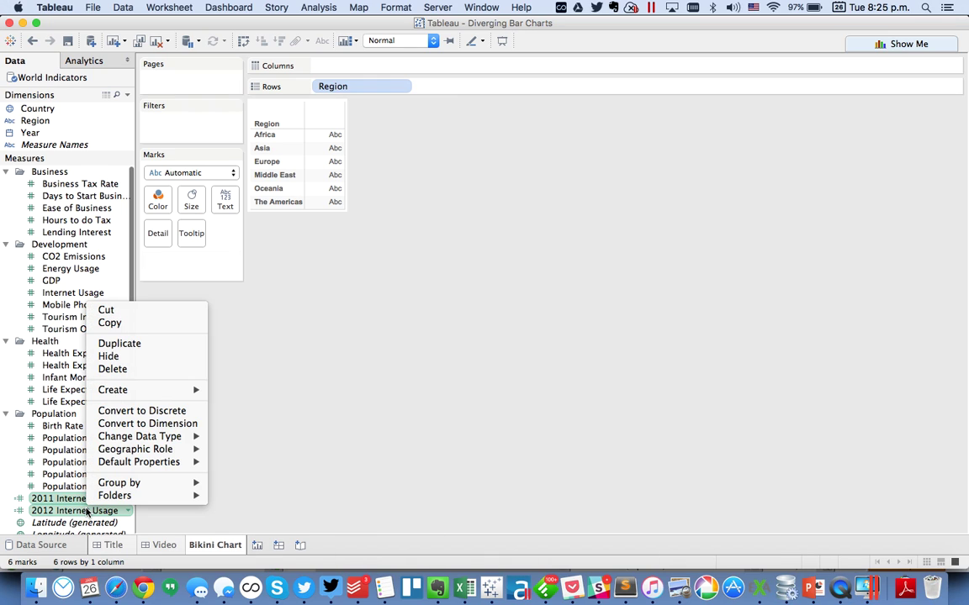
mouse_move(167, 452)
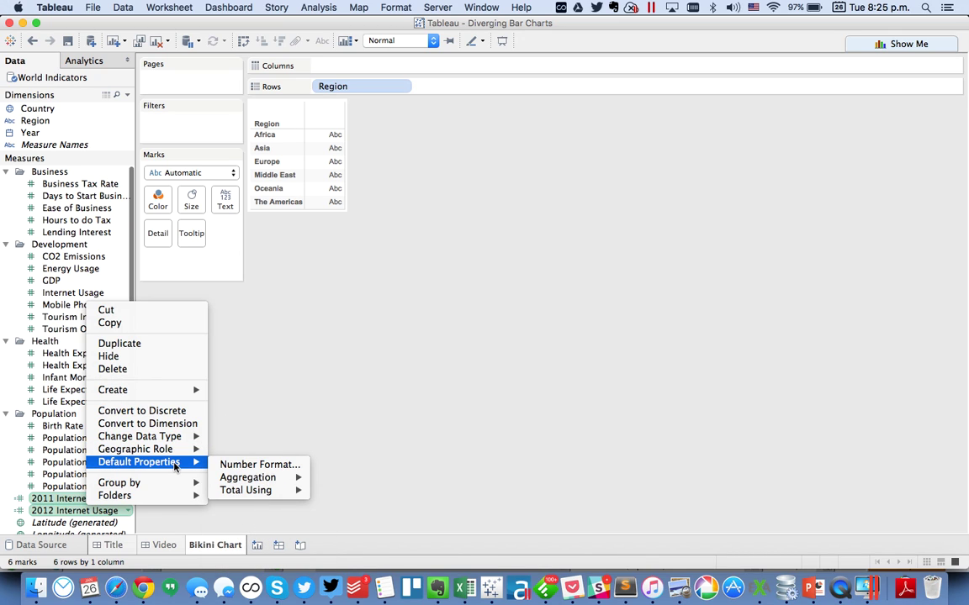
left_click(252, 464)
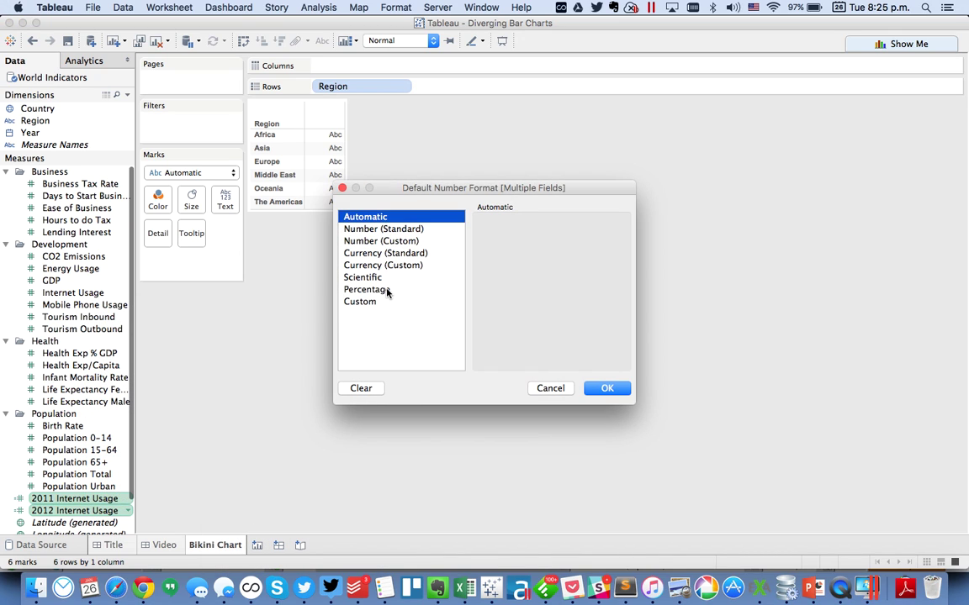
left_click(386, 291)
left_click(519, 243)
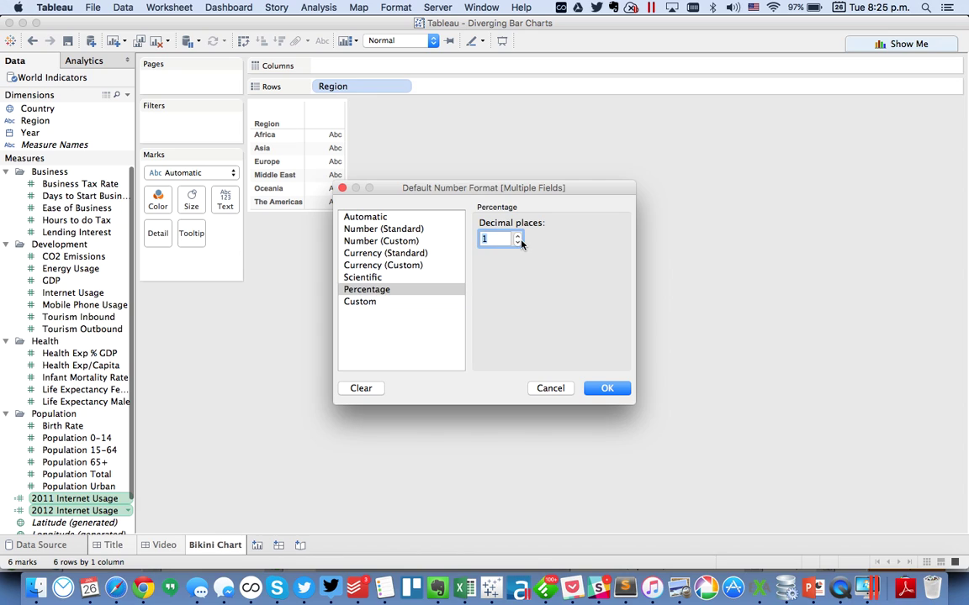
left_click(519, 243)
left_click(599, 385)
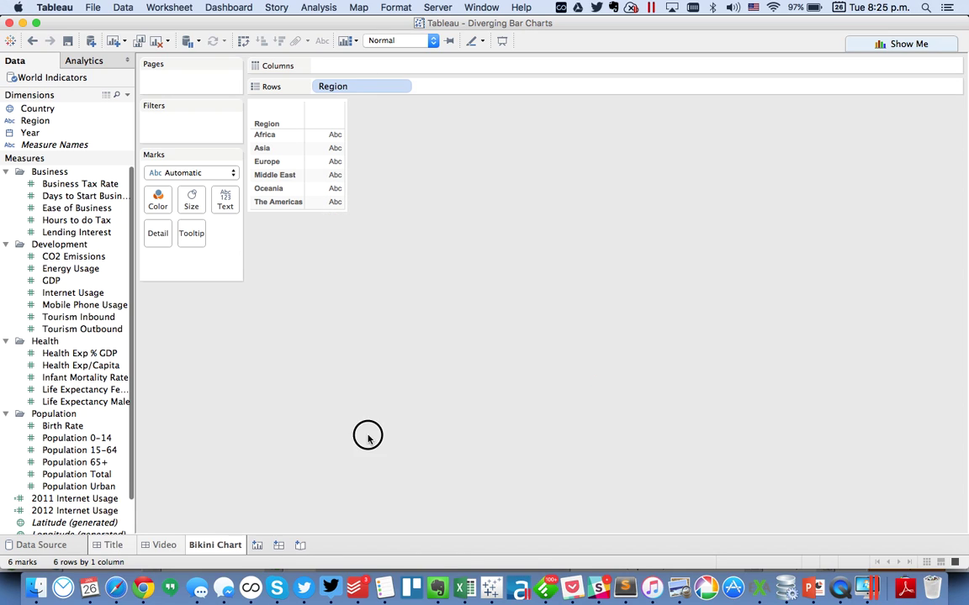
Put 2012 and 2011 Internet Usage on one shared axis, coloured and stacked by Measure Names
left_click(79, 511)
mouse_move(78, 511)
left_mouse_down()
mouse_move(313, 109)
mouse_move(351, 69)
left_mouse_up()
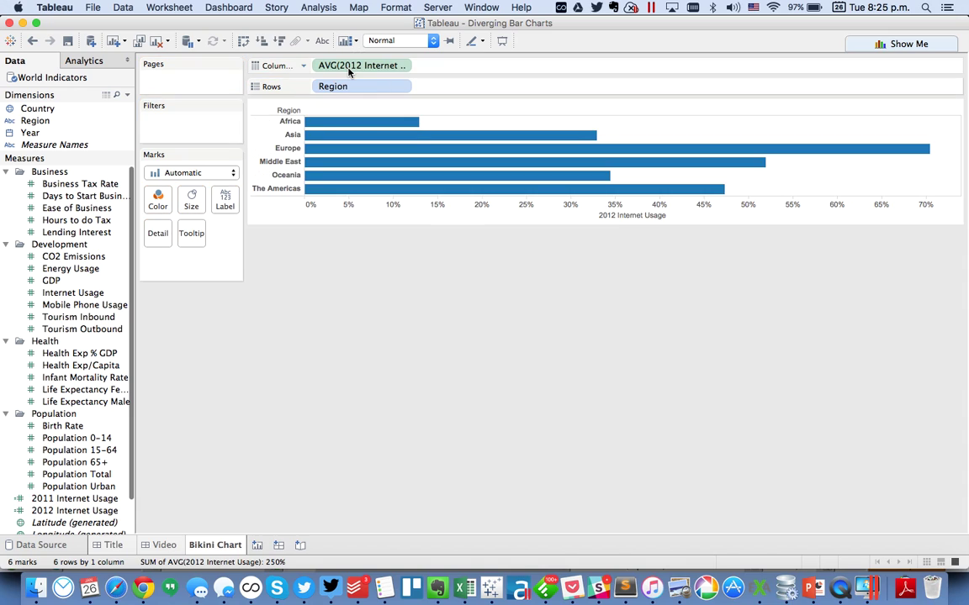
left_click(93, 498)
left_click_drag(93, 498, 457, 212)
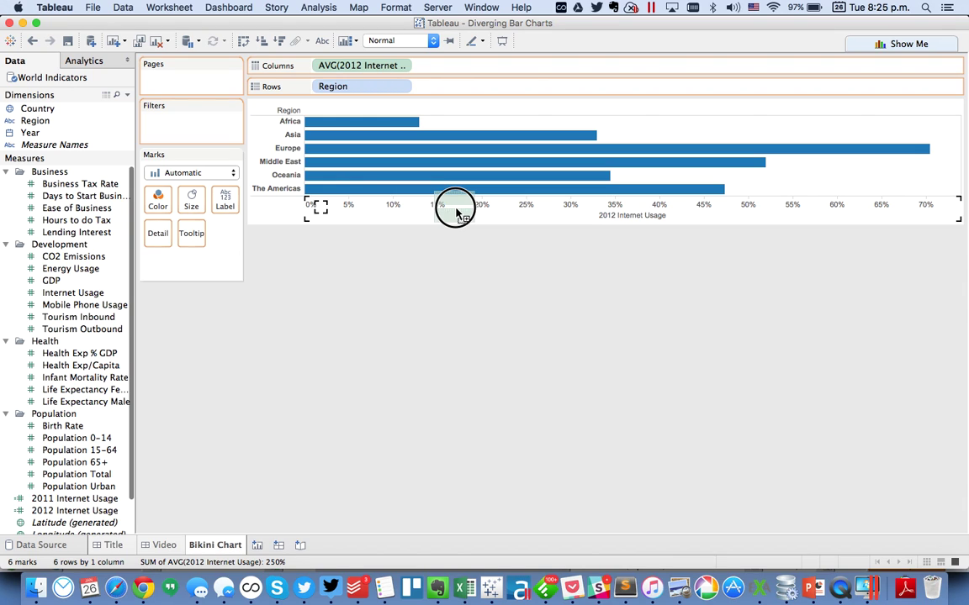
left_click_drag(457, 213, 455, 212)
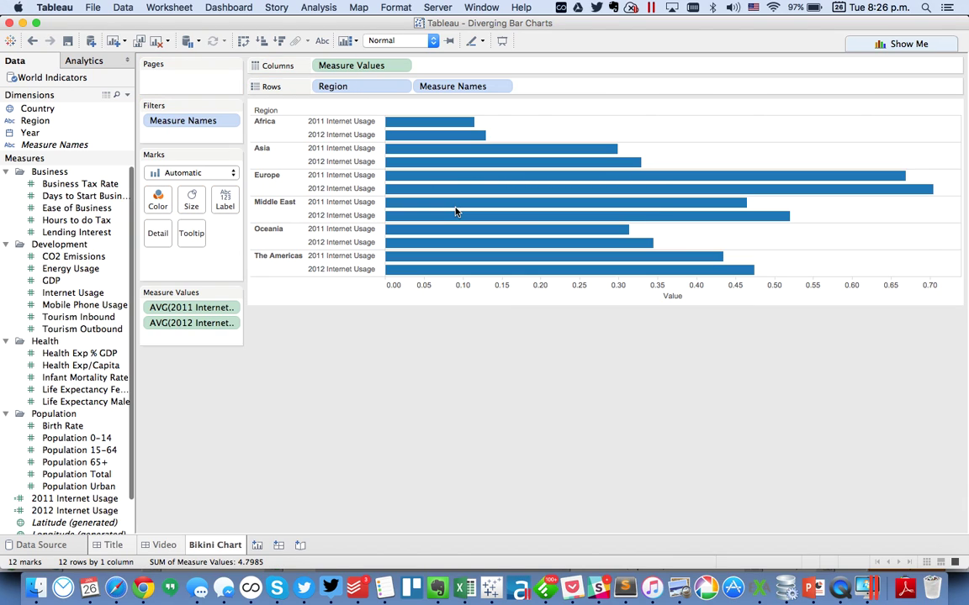
left_click(439, 88)
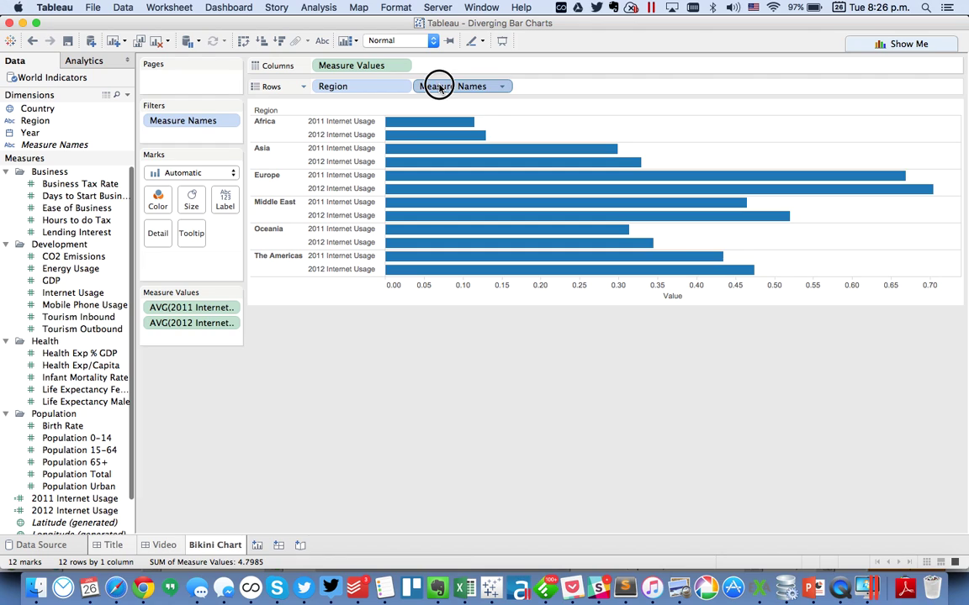
left_click_drag(439, 87, 157, 198)
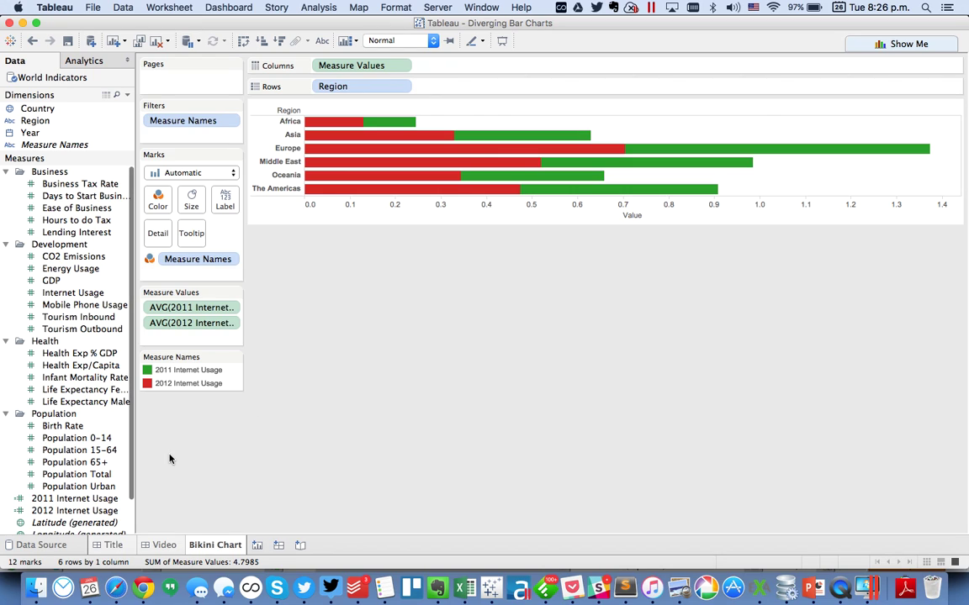
Duplicate the 2011 Internet Usage field and open the copy for editing
right_click(81, 502)
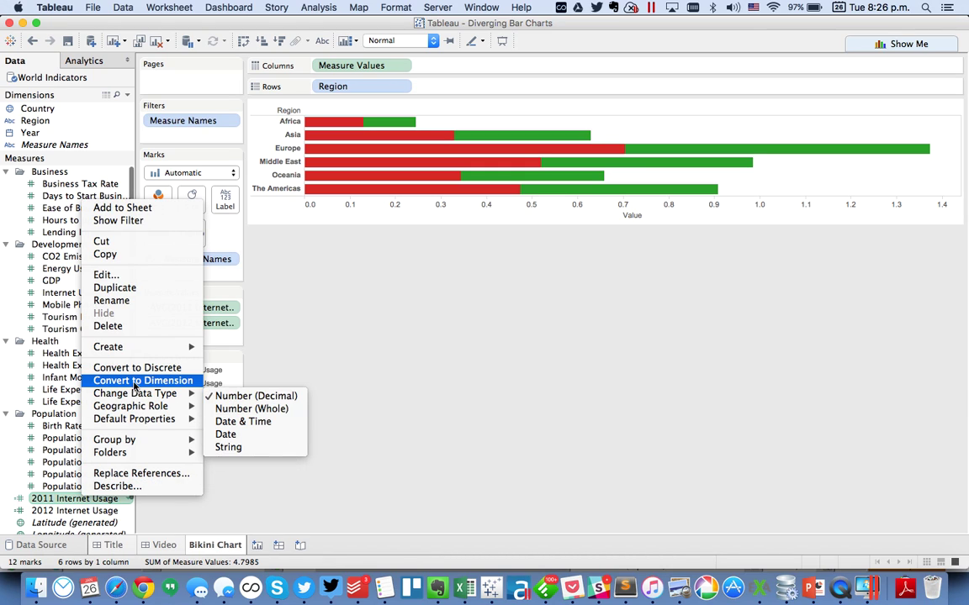
mouse_move(147, 394)
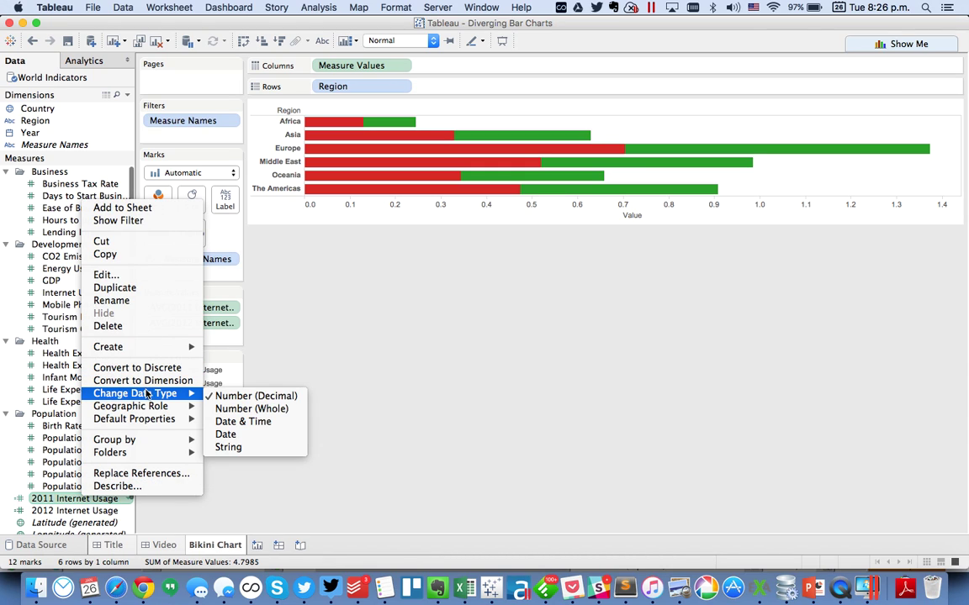
left_click(146, 291)
right_click(101, 511)
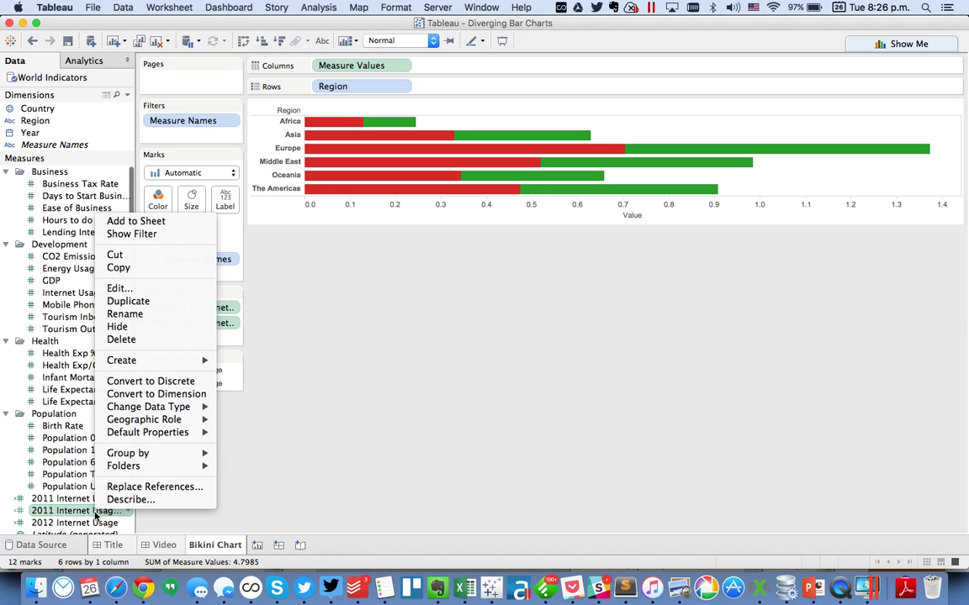
left_click(121, 287)
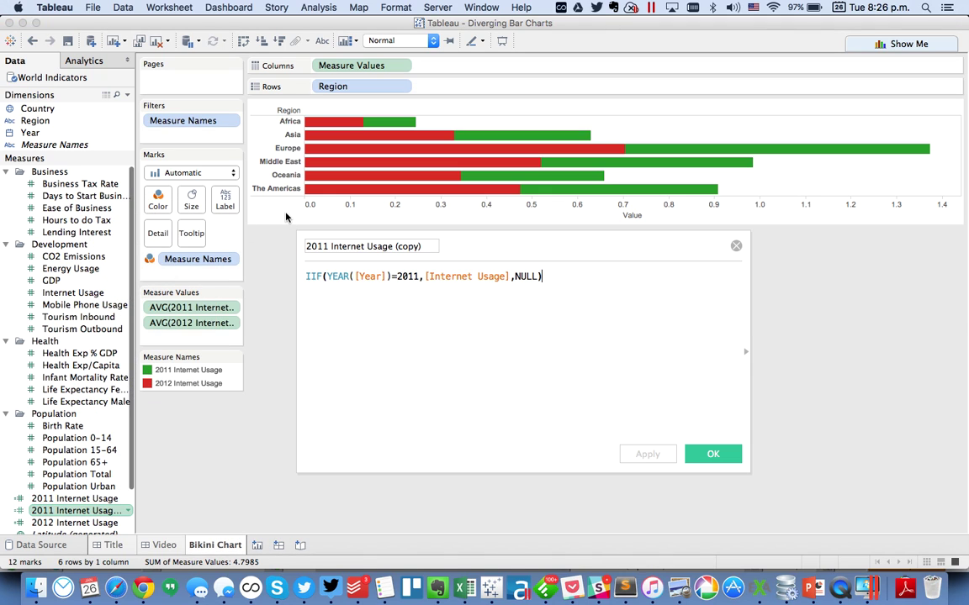
Rename the copy '2011 Internet Usage –' with formula -[2011 Internet Usage] and save it
left_click_drag(395, 247, 480, 247)
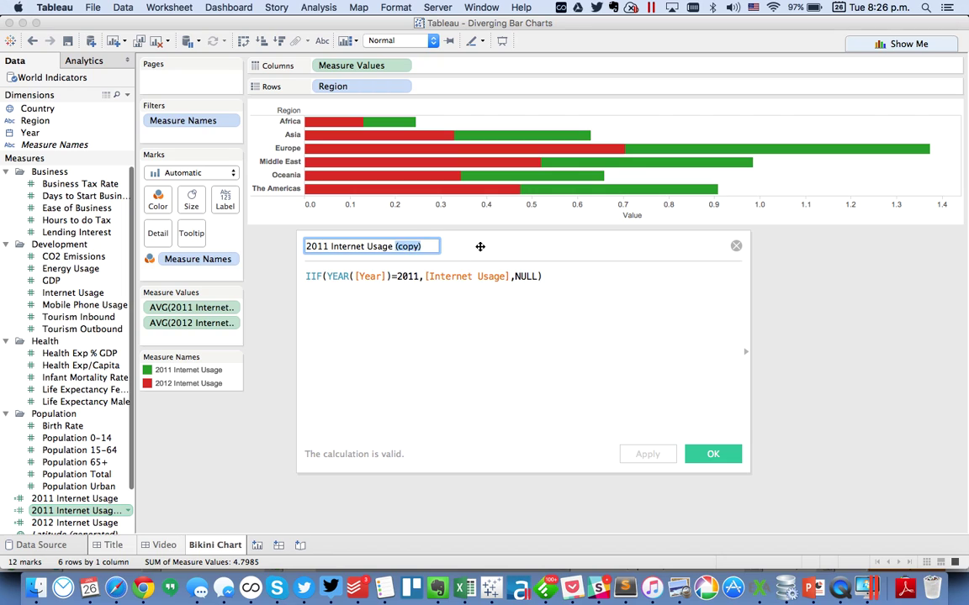
type("-")
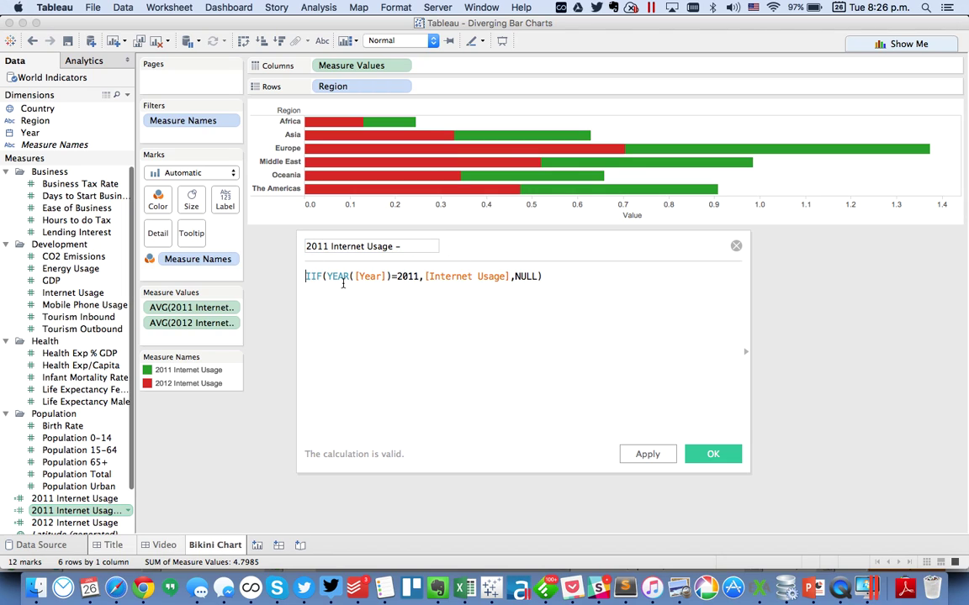
triple_click(342, 283)
key("BackSpace")
type("-")
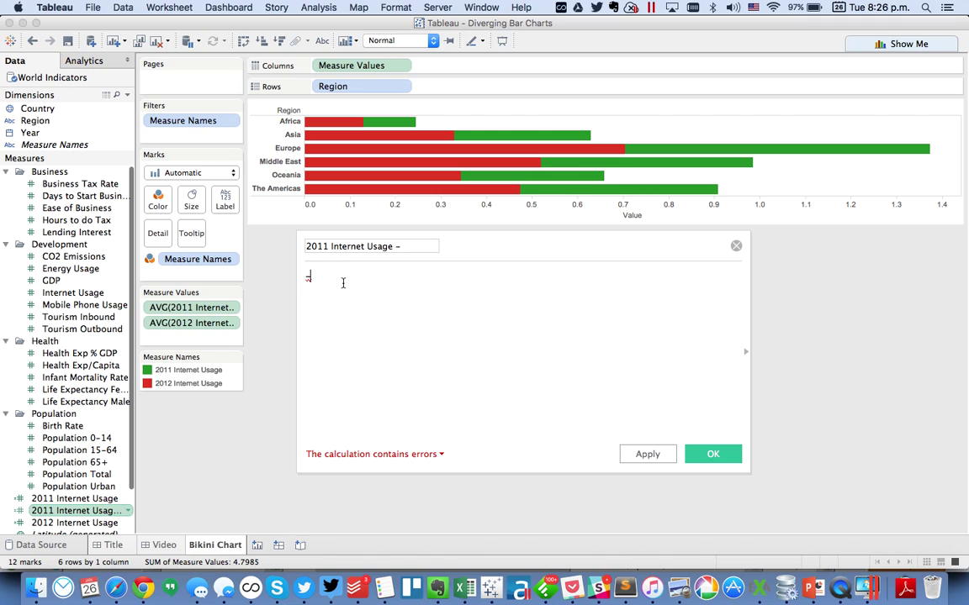
type("2012")
key("BackSpace")
key("BackSpace")
key("BackSpace")
key("BackSpace")
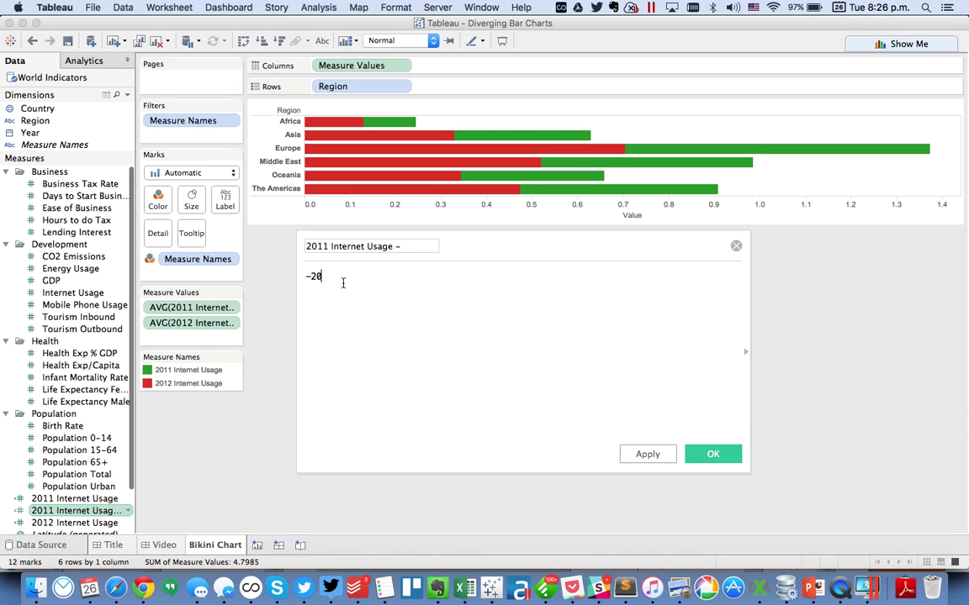
type("Inte")
key("Down")
key("Down")
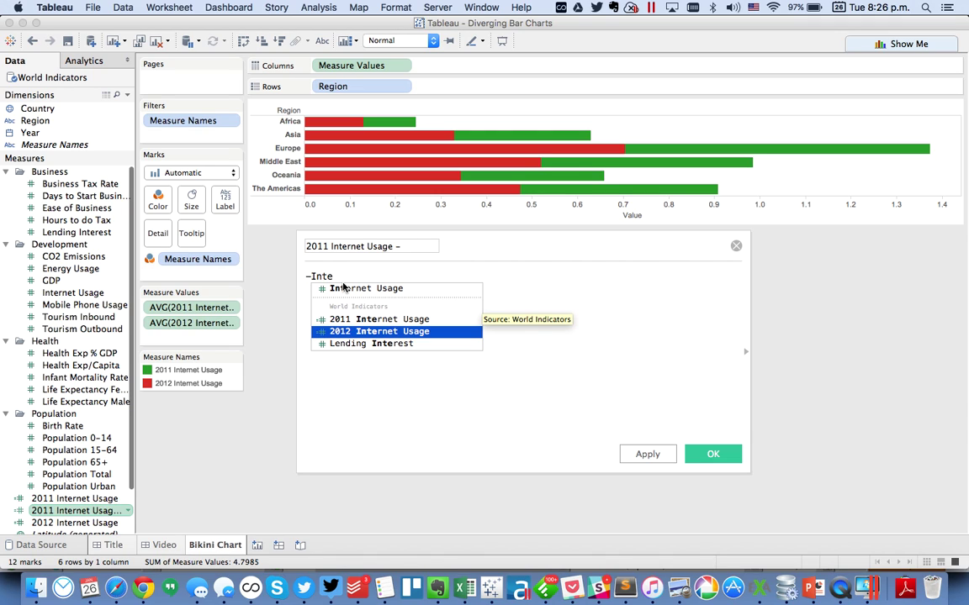
key("Up")
key("Return")
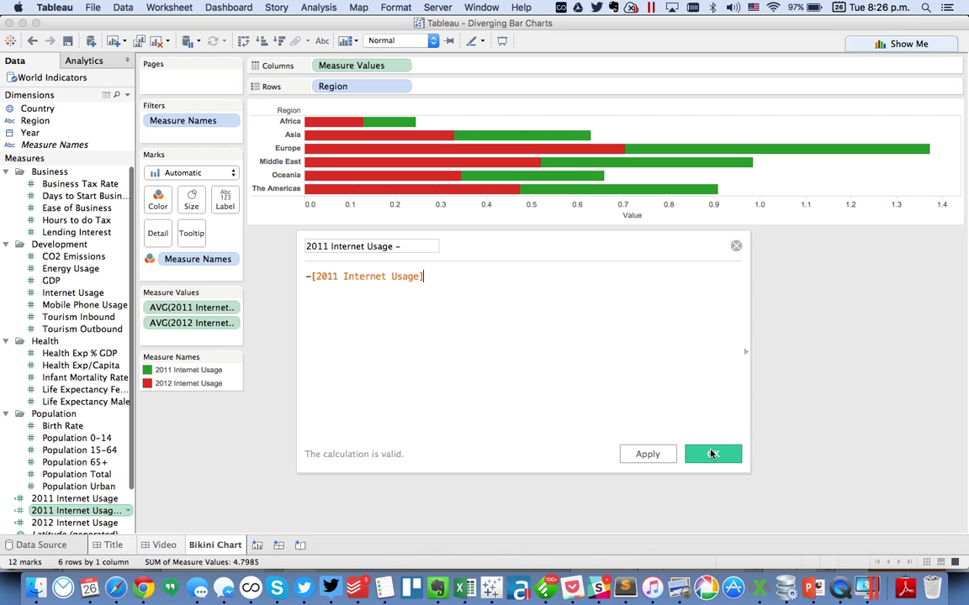
left_click(712, 454)
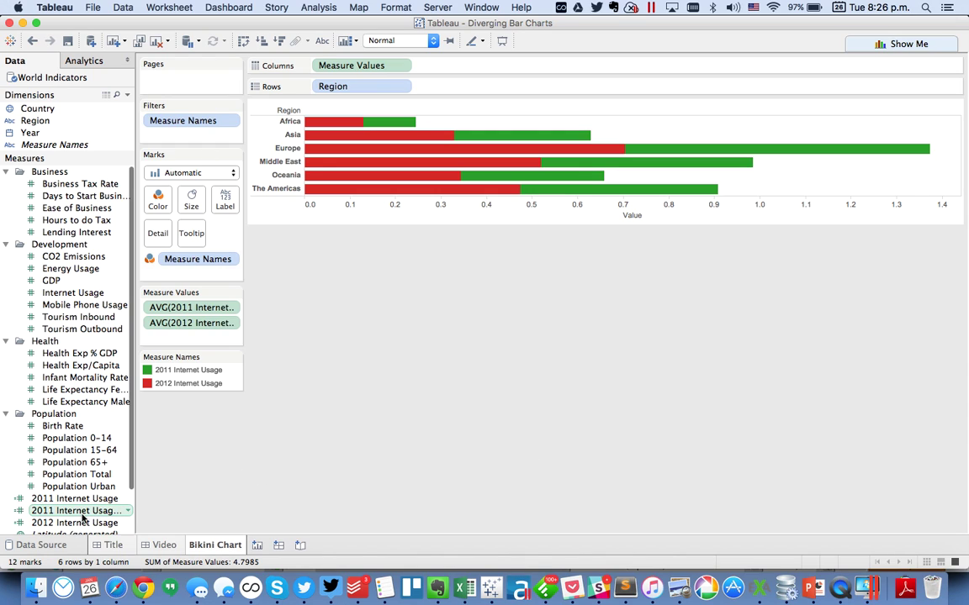
Swap '2011 Internet Usage –' into Measure Values so 2011 bars extend left of zero
left_click_drag(82, 512, 199, 311)
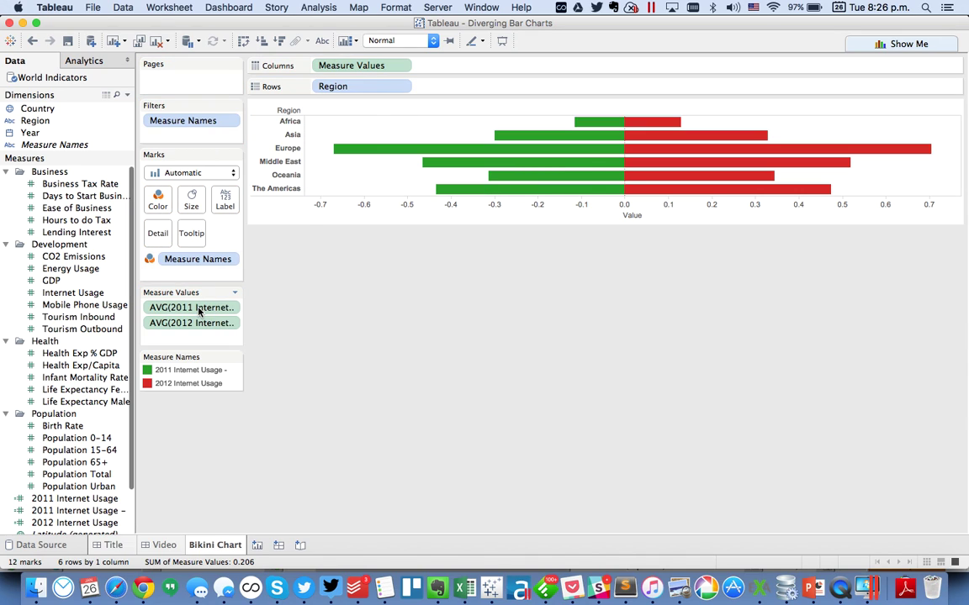
Apply the Gray palette: dark gray for 2012 Internet Usage, light gray for 2011
double_click(232, 385)
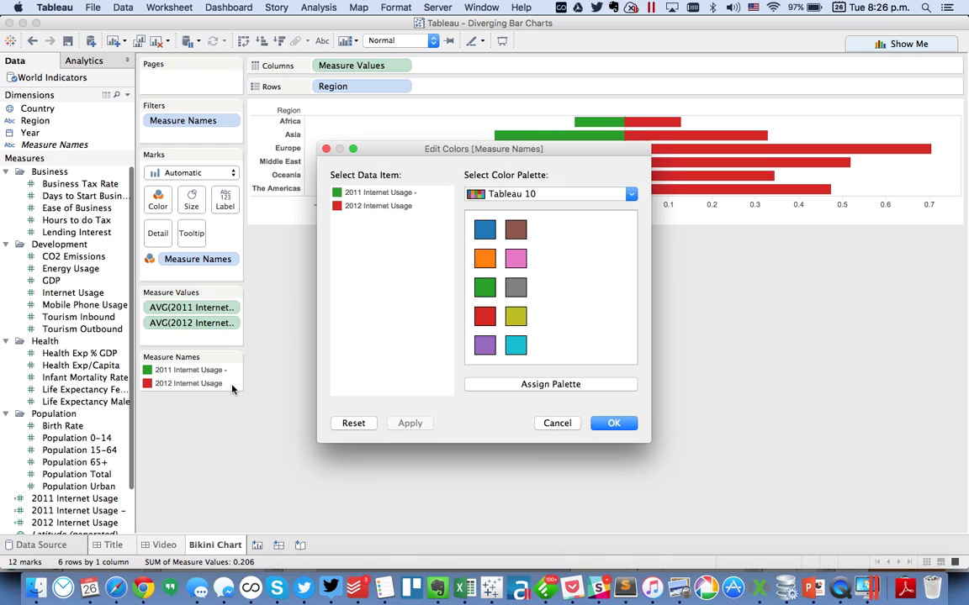
left_click(502, 193)
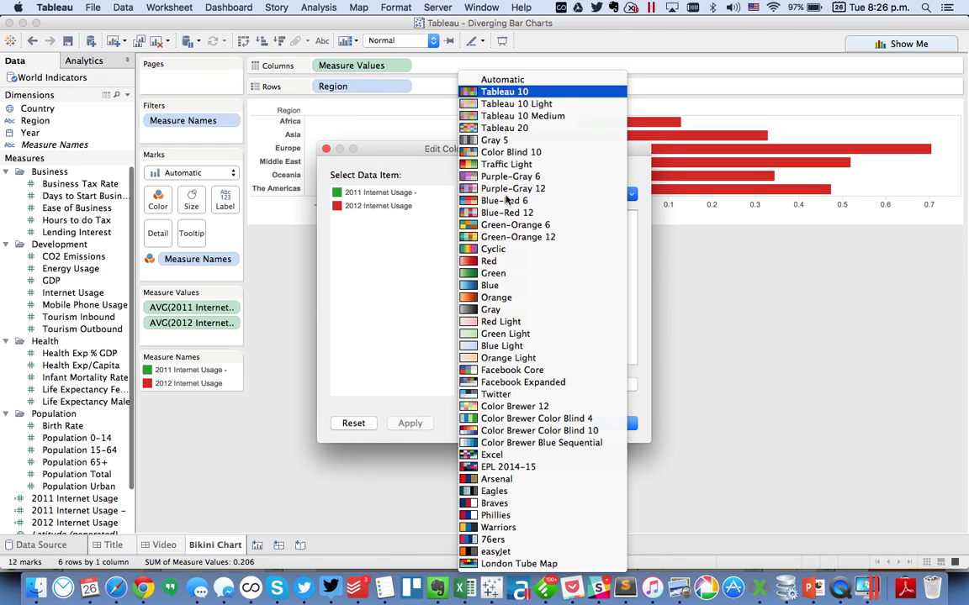
left_click(496, 310)
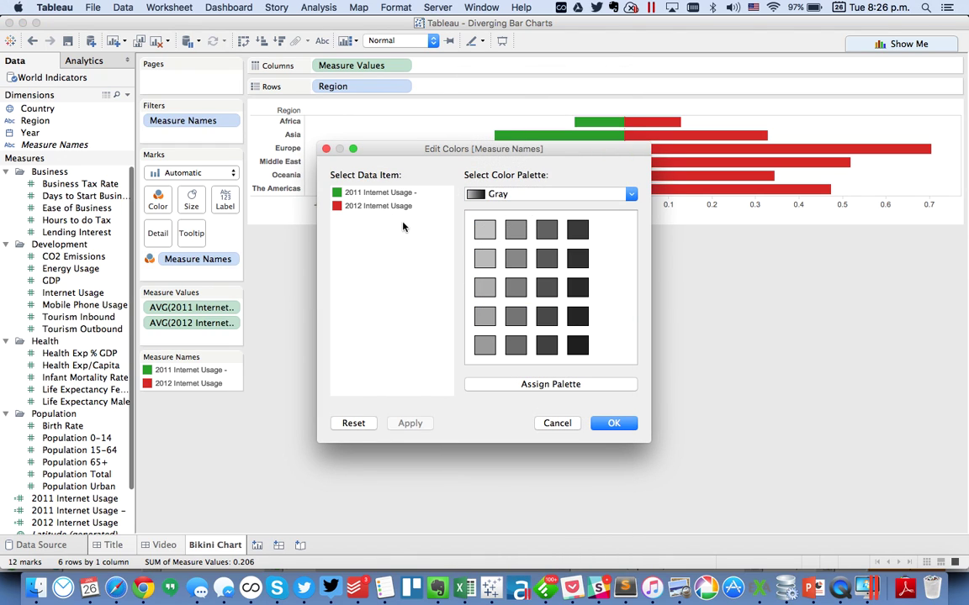
left_click(389, 207)
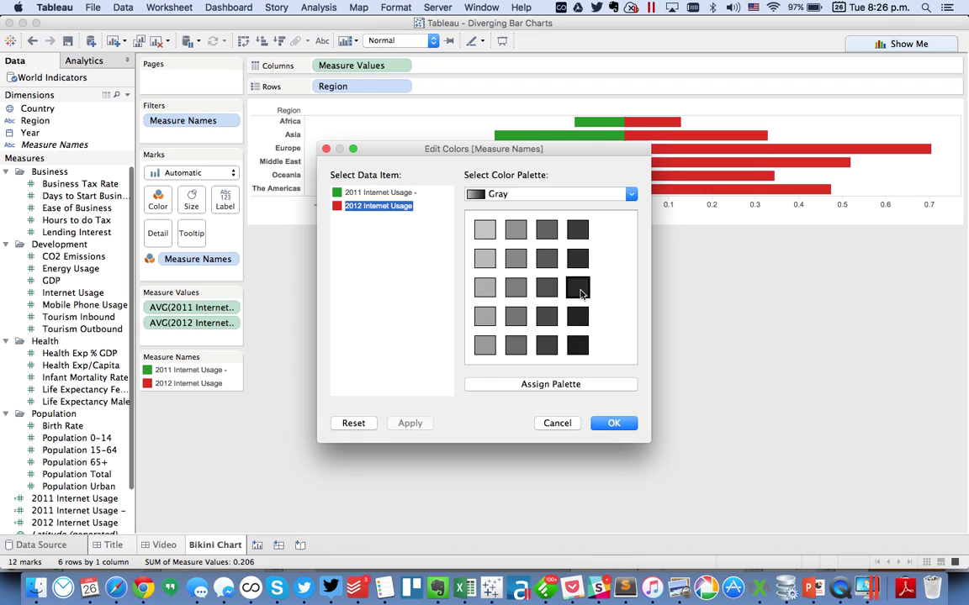
left_click(572, 290)
left_click(377, 192)
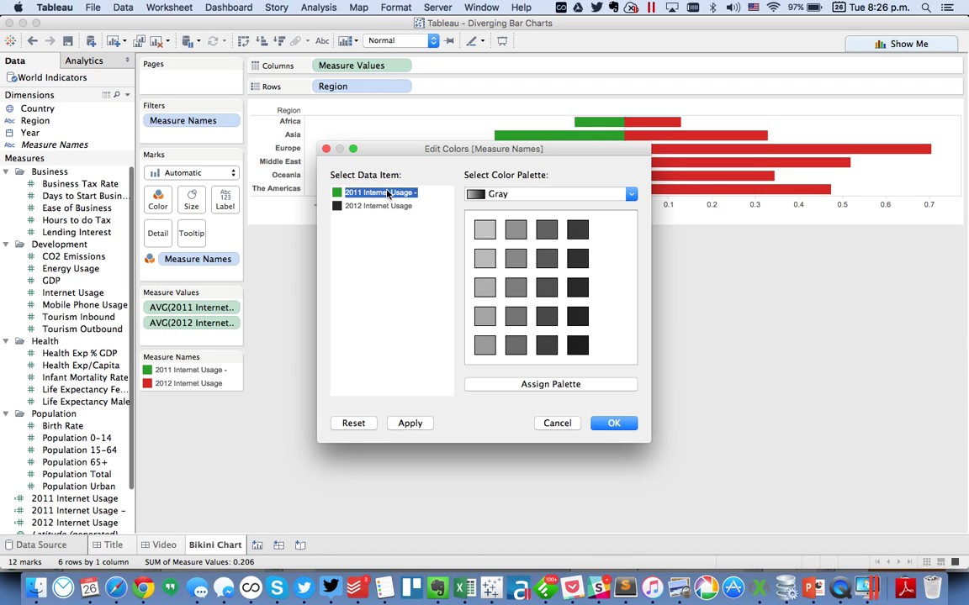
left_click(485, 289)
left_click(626, 426)
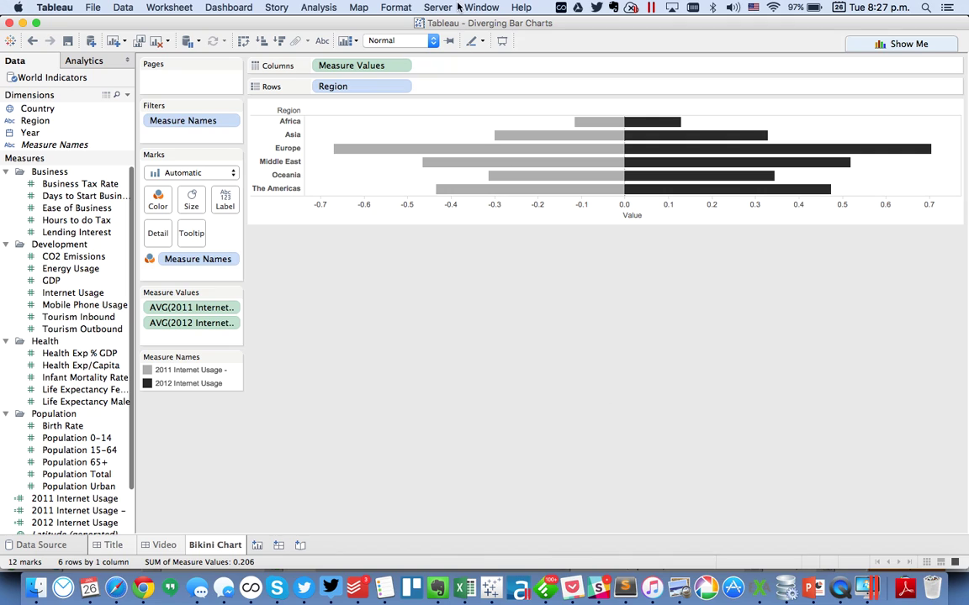
Give the 2011 usage fields a custom default number format of 0%;0%
left_click(60, 502)
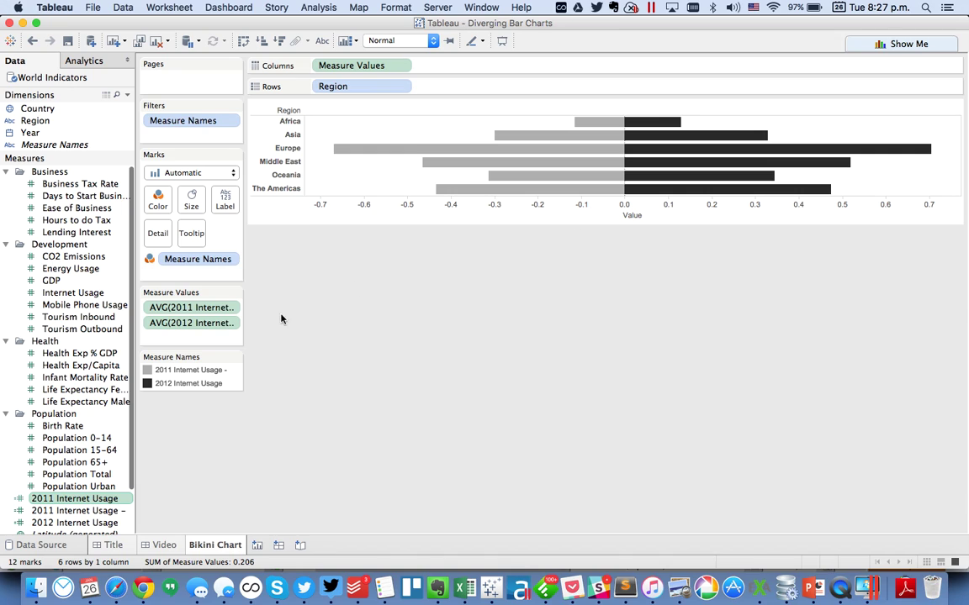
left_click(87, 512, "super")
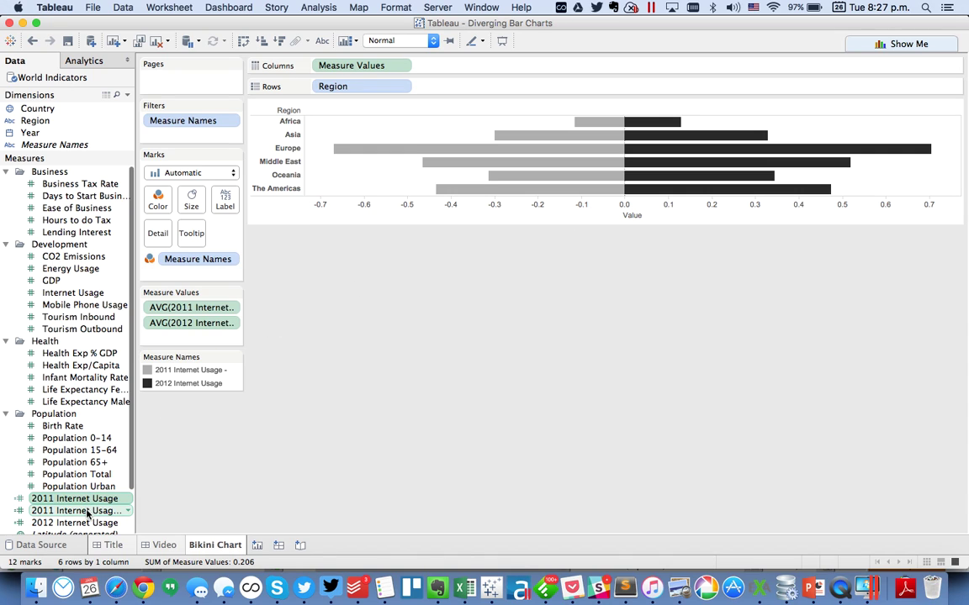
right_click(87, 514)
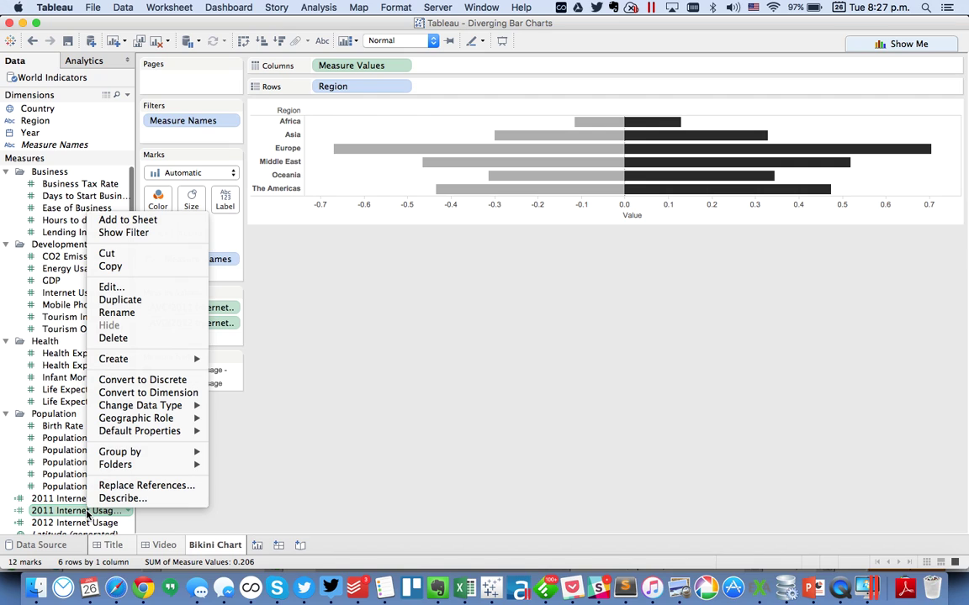
mouse_move(192, 431)
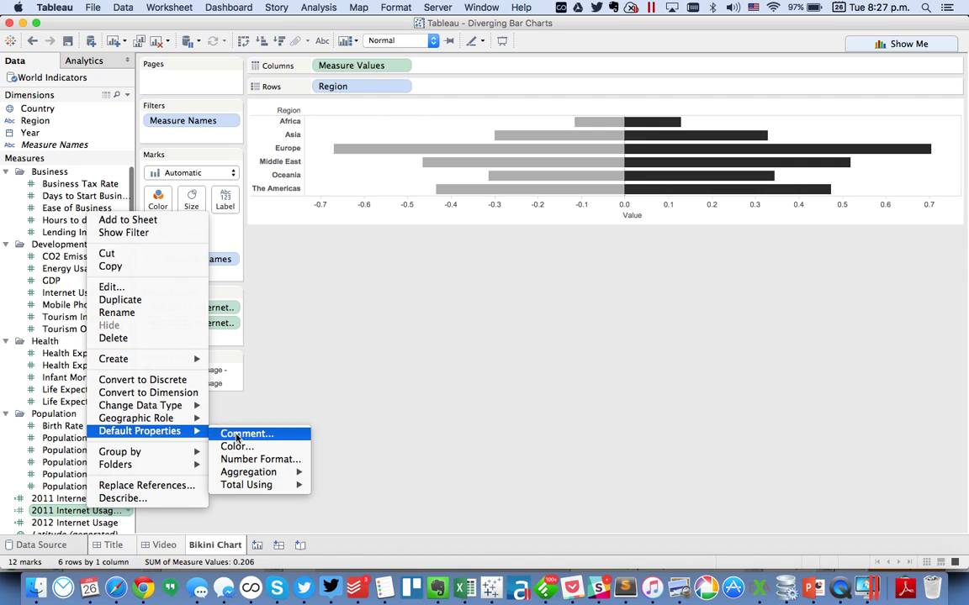
left_click(261, 459)
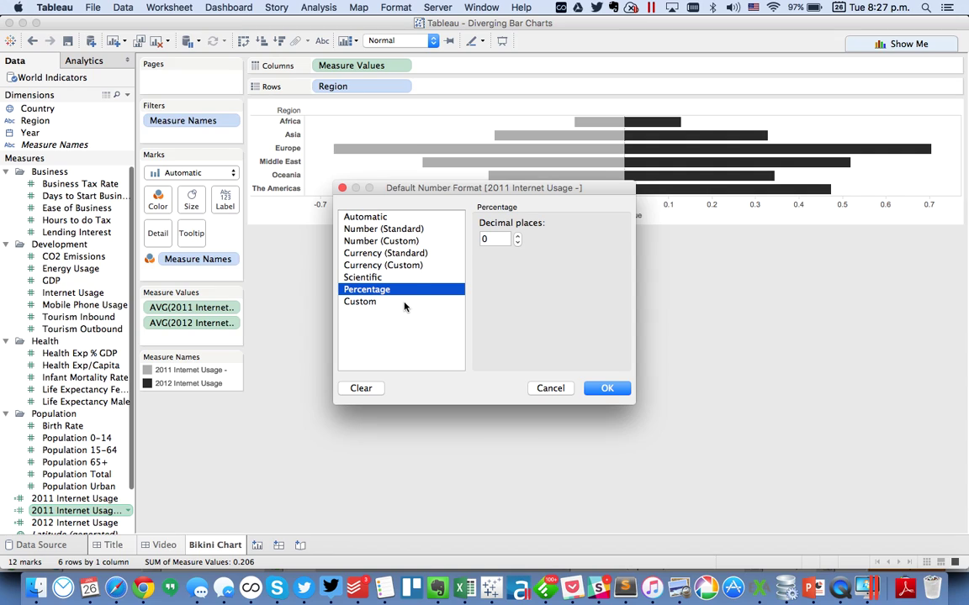
left_click(404, 303)
left_click(514, 238)
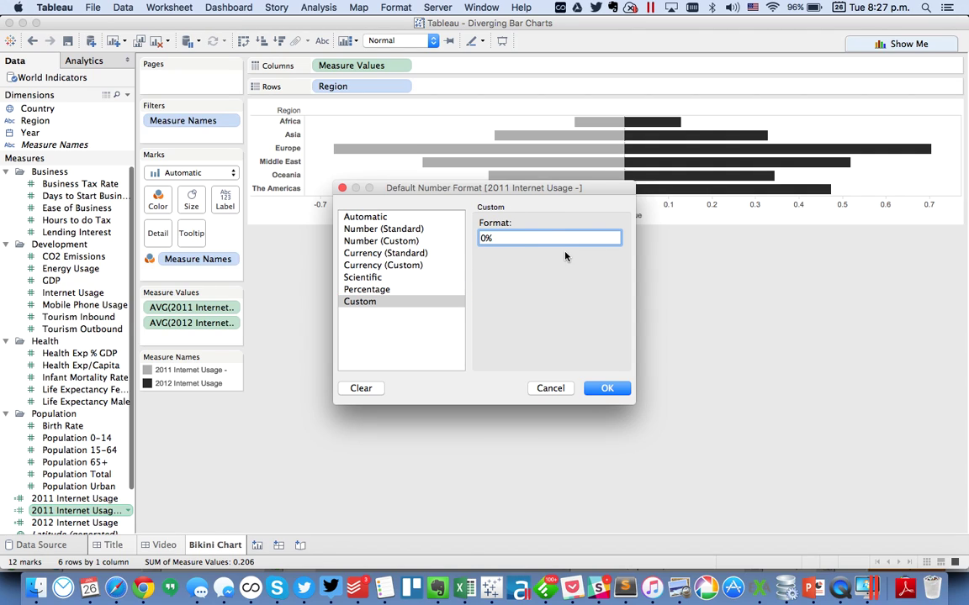
type(";0%")
left_click(607, 388)
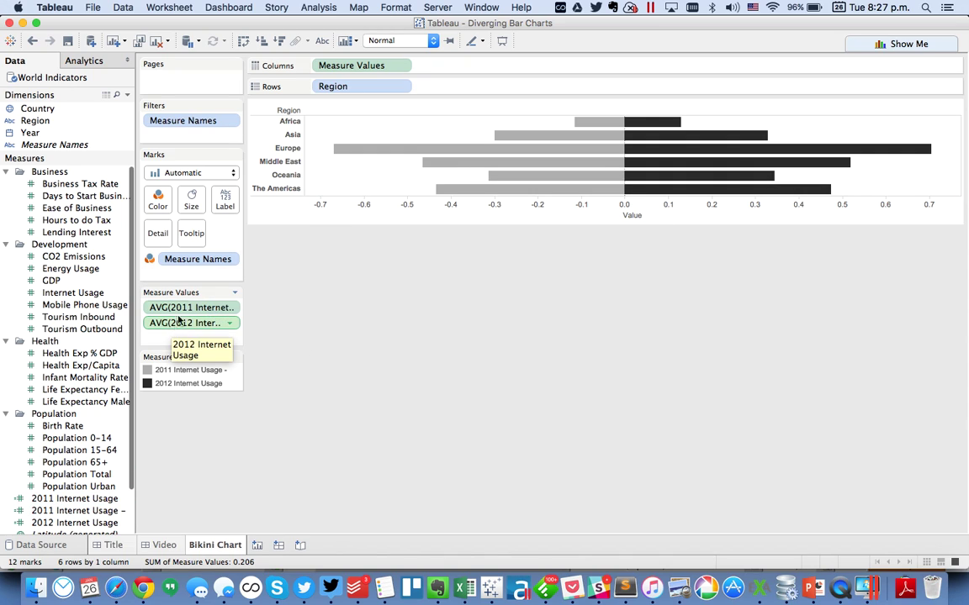
left_click_drag(194, 309, 379, 207)
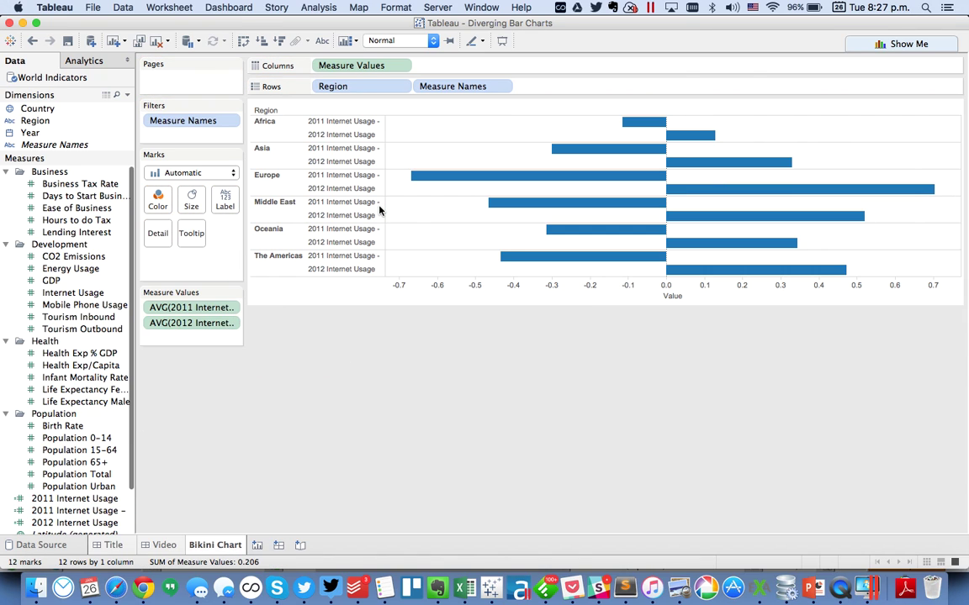
left_click_drag(441, 85, 155, 205)
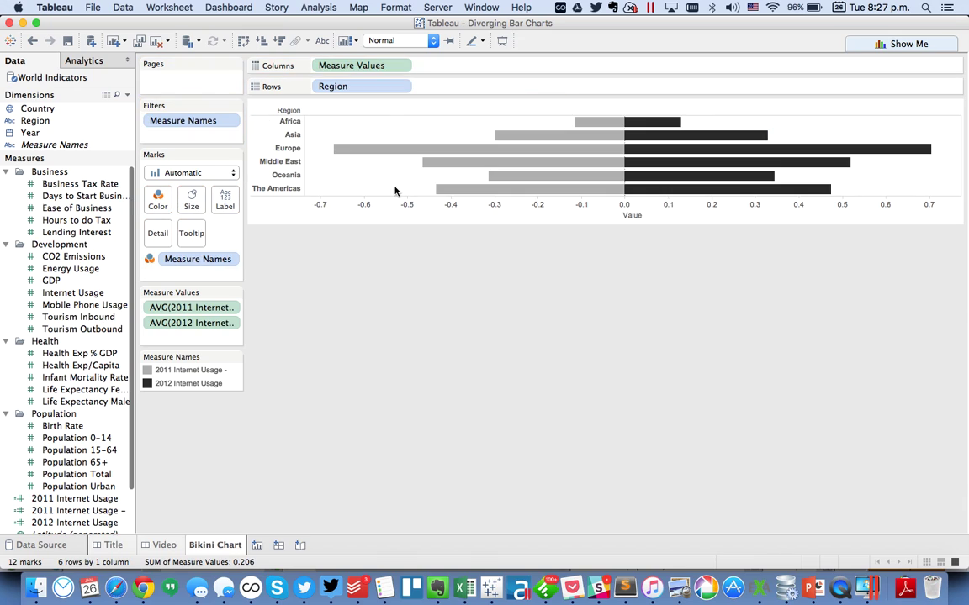
Format the Measure Values axis numbers with the custom code 0%;0%
right_click(368, 65)
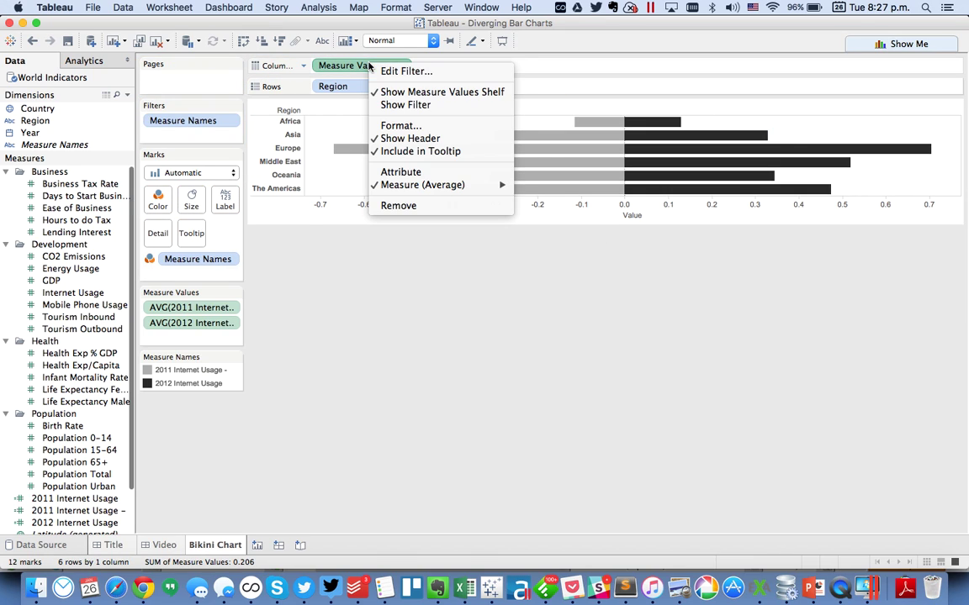
left_click(401, 125)
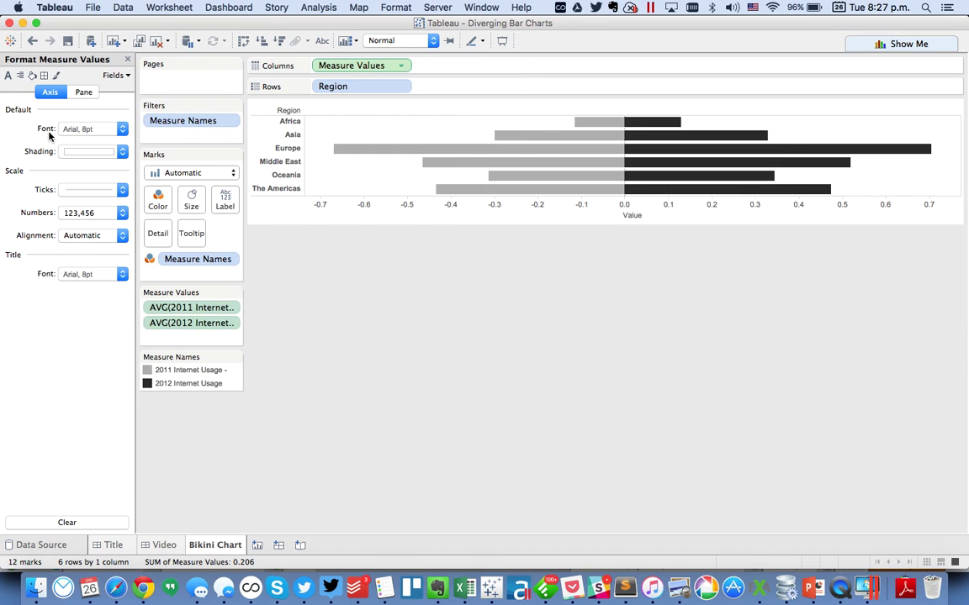
left_click(72, 212)
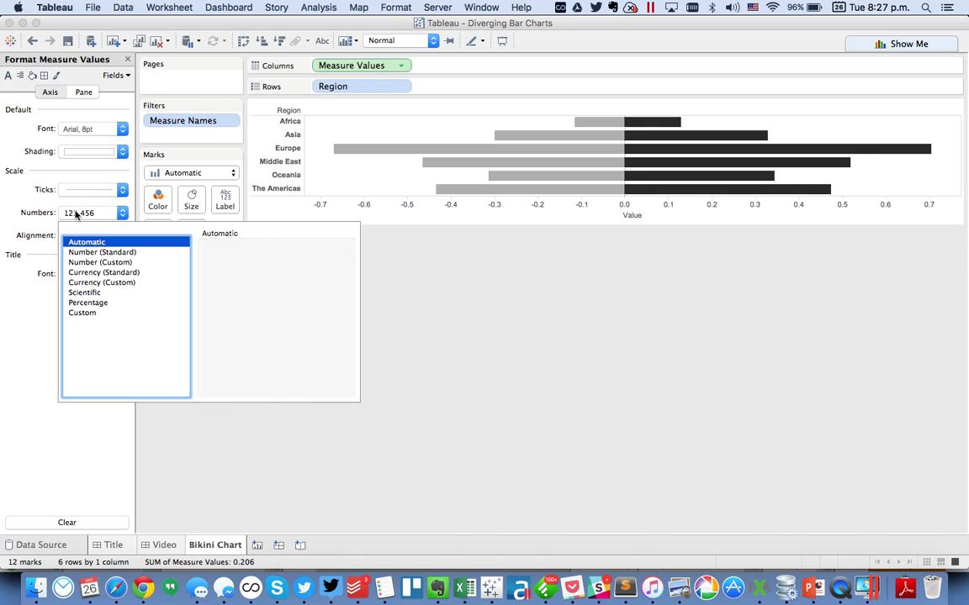
left_click(88, 301)
left_click(242, 266)
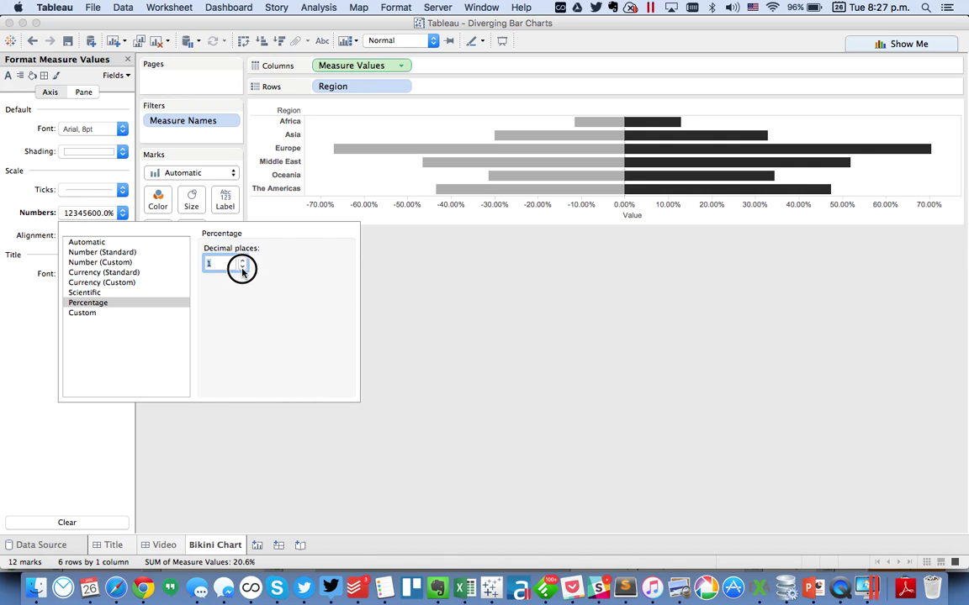
left_click(242, 267)
left_click(124, 316)
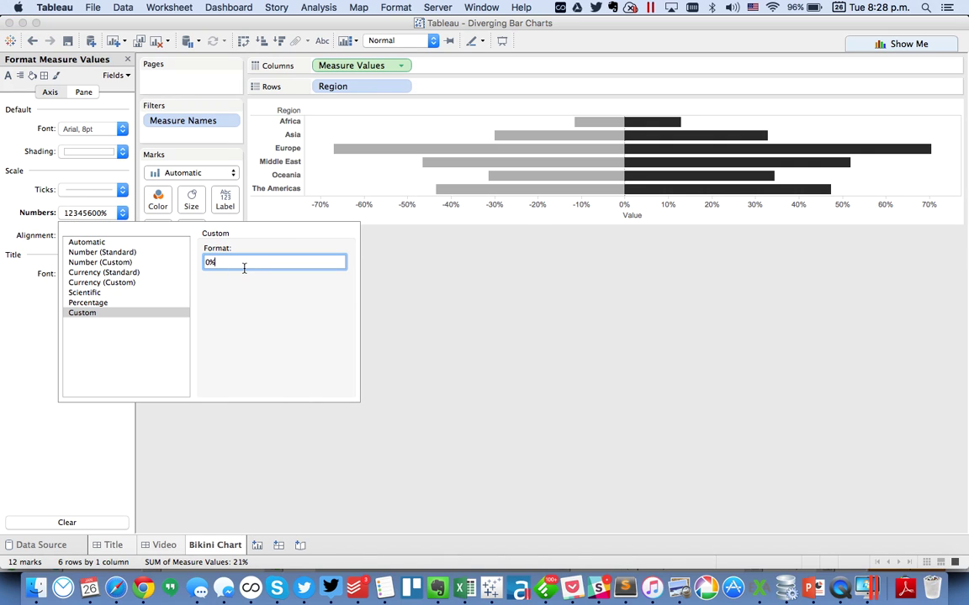
type(";0%")
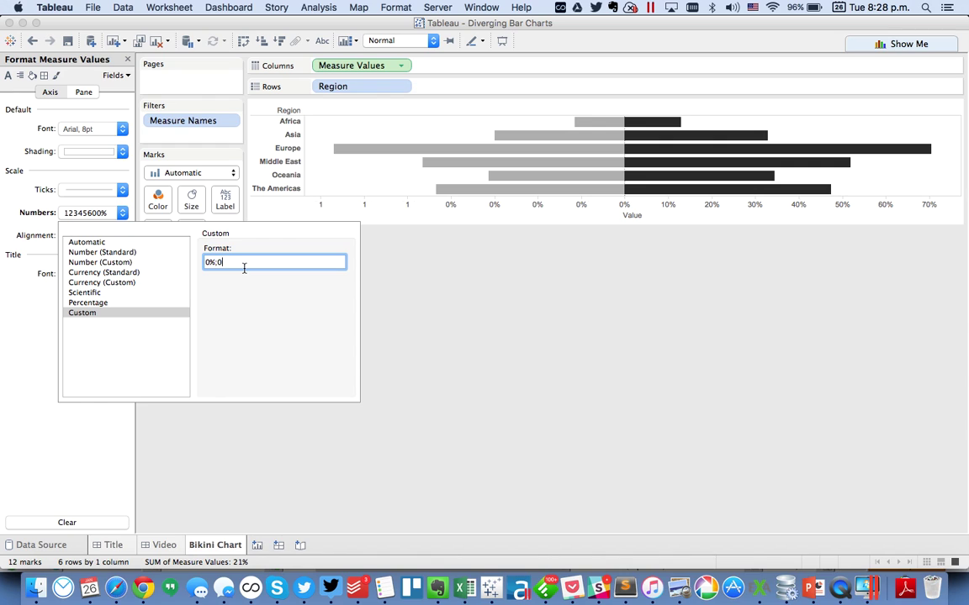
left_click(516, 315)
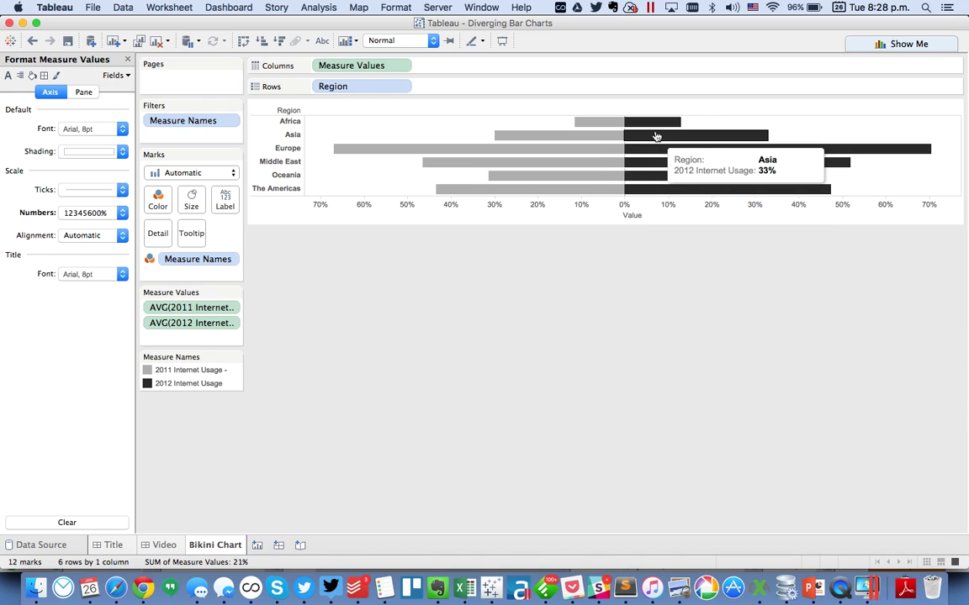
left_click(128, 60)
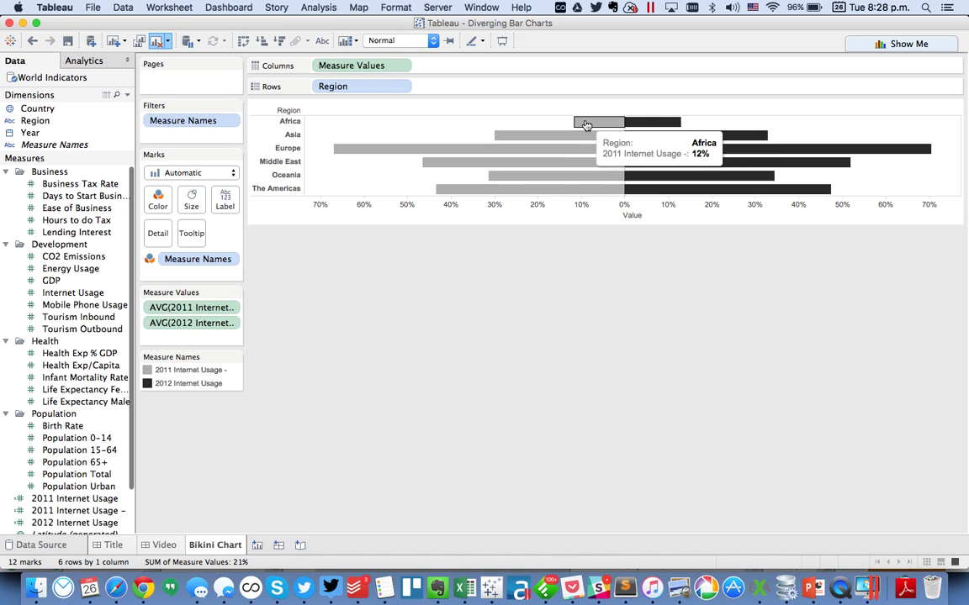
Put both 2011 and 2012 usage measures on Detail so the tooltips list each year
left_click(326, 41)
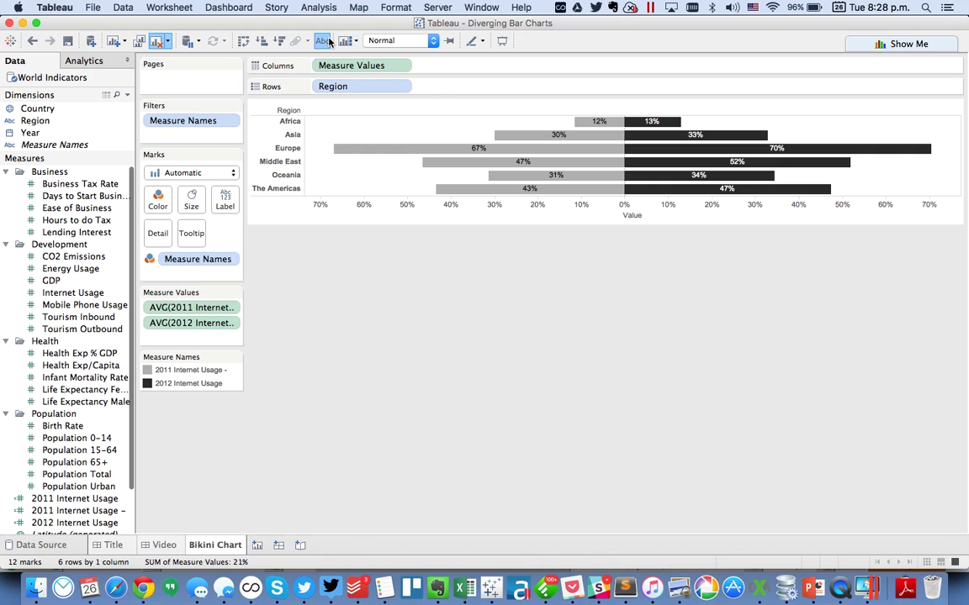
left_click(326, 41)
left_click(158, 308)
left_click(174, 325, "ctrl")
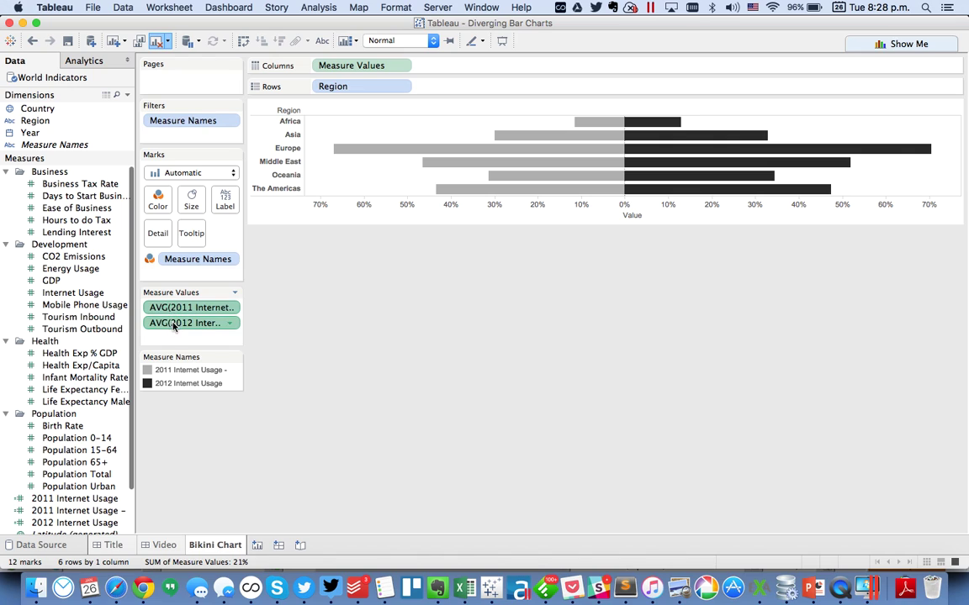
left_click_drag(185, 310, 157, 233)
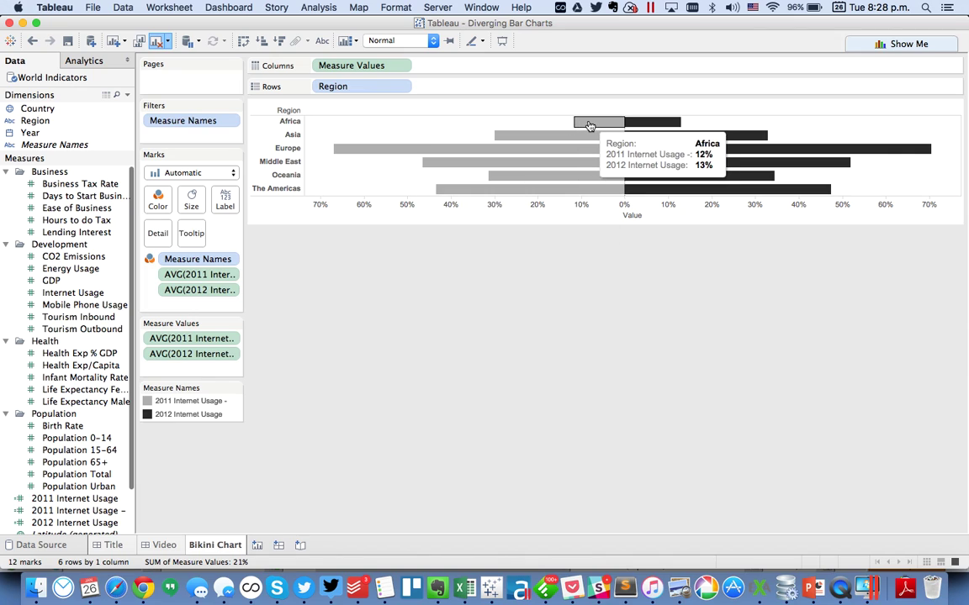
mouse_move(591, 157)
mouse_move(590, 178)
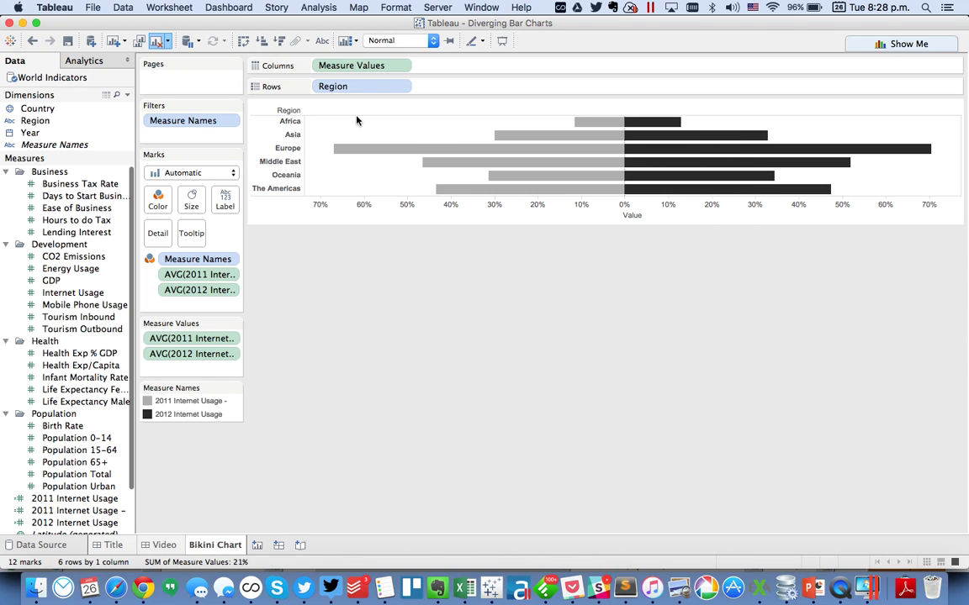
Add a per-cell reference line on AVG(2011 Internet Usage) labelled with its value, line None, recalculation off
left_click(89, 60)
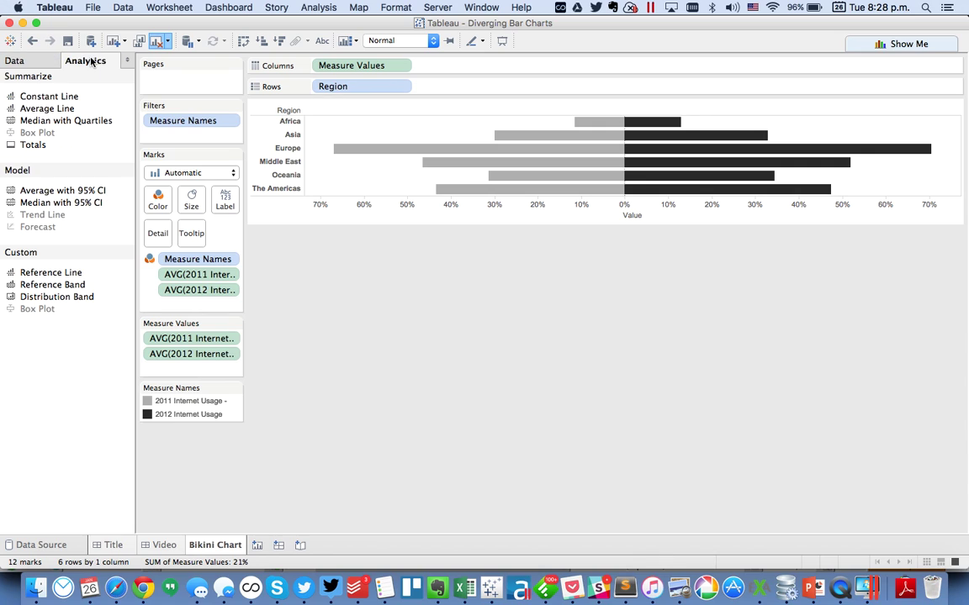
left_click_drag(55, 272, 466, 128)
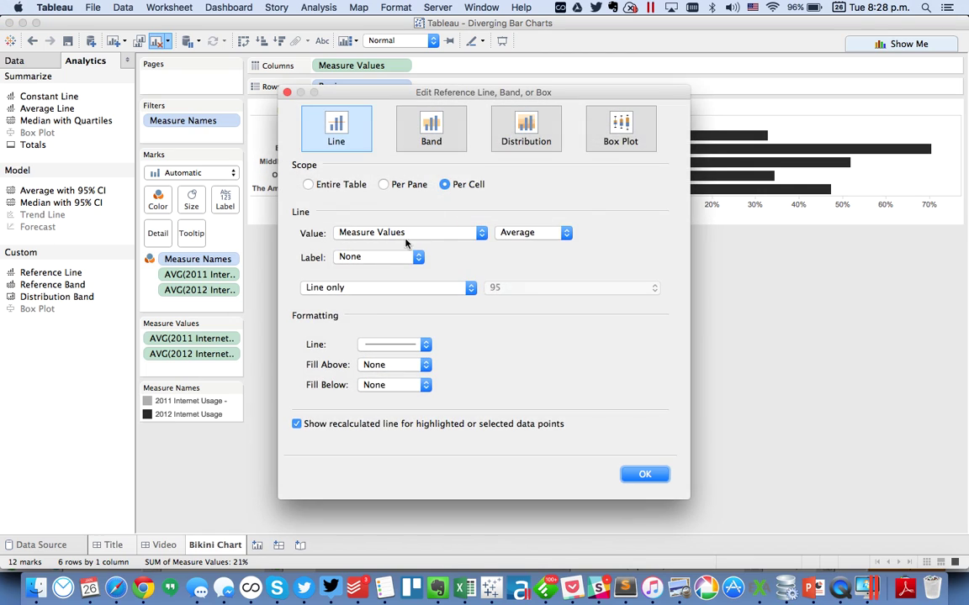
left_click(395, 234)
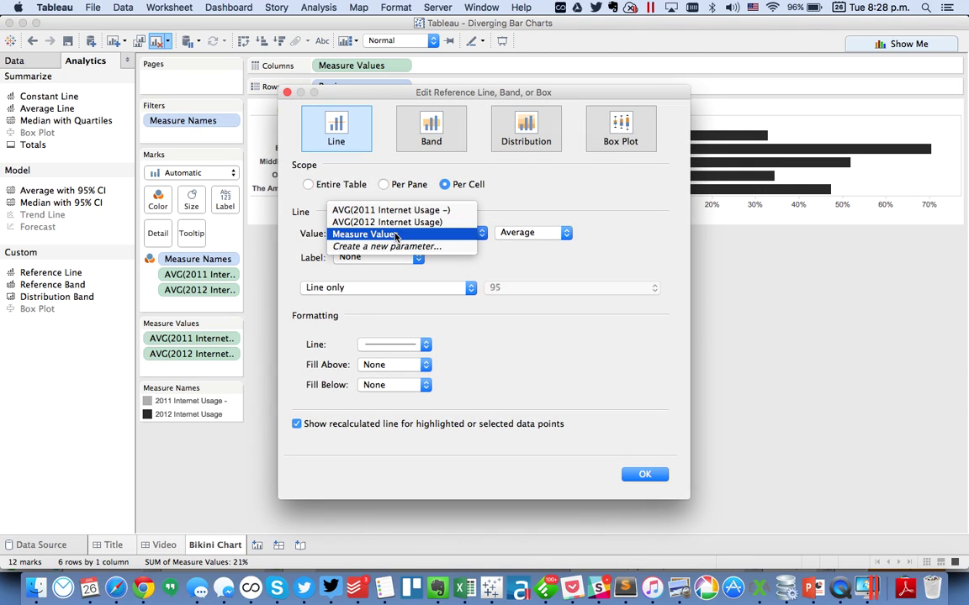
left_click(395, 211)
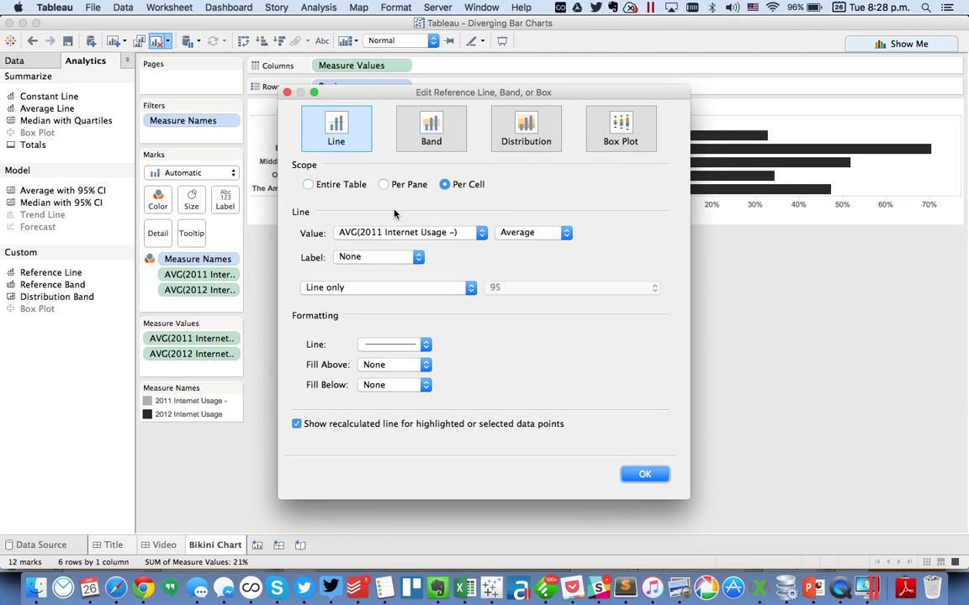
left_click(363, 260)
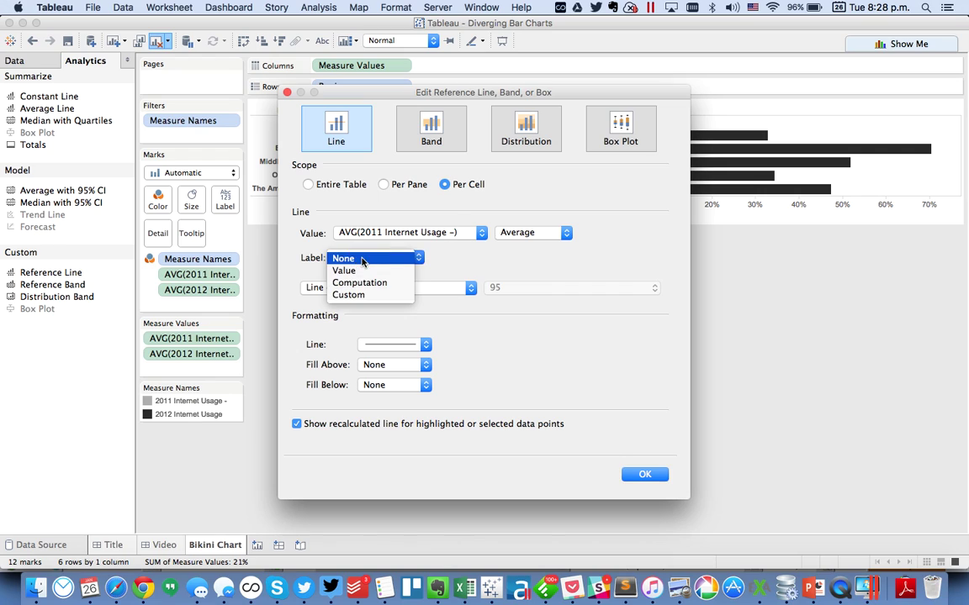
left_click(345, 271)
left_click(374, 346)
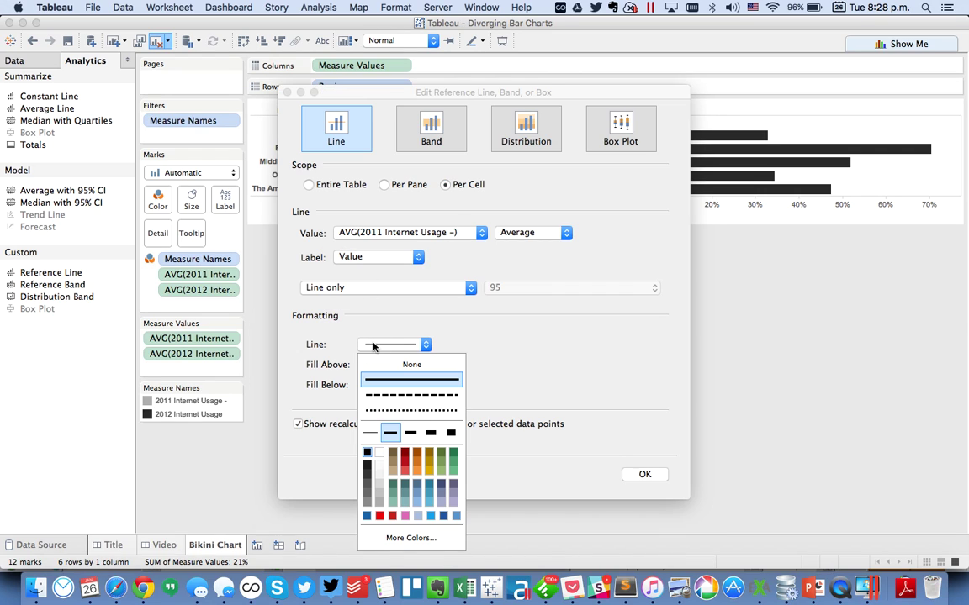
left_click(386, 365)
left_click(319, 429)
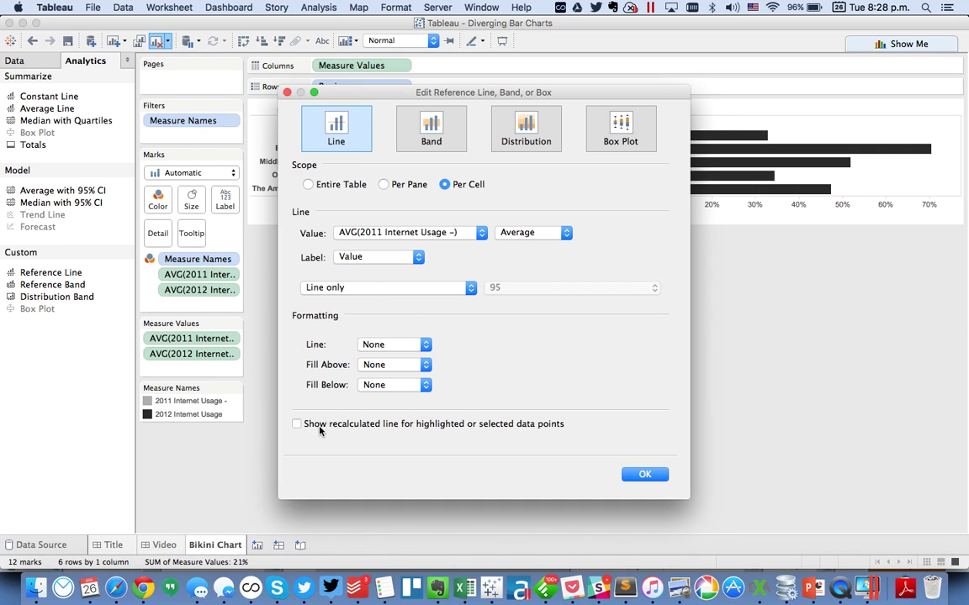
left_click(645, 476)
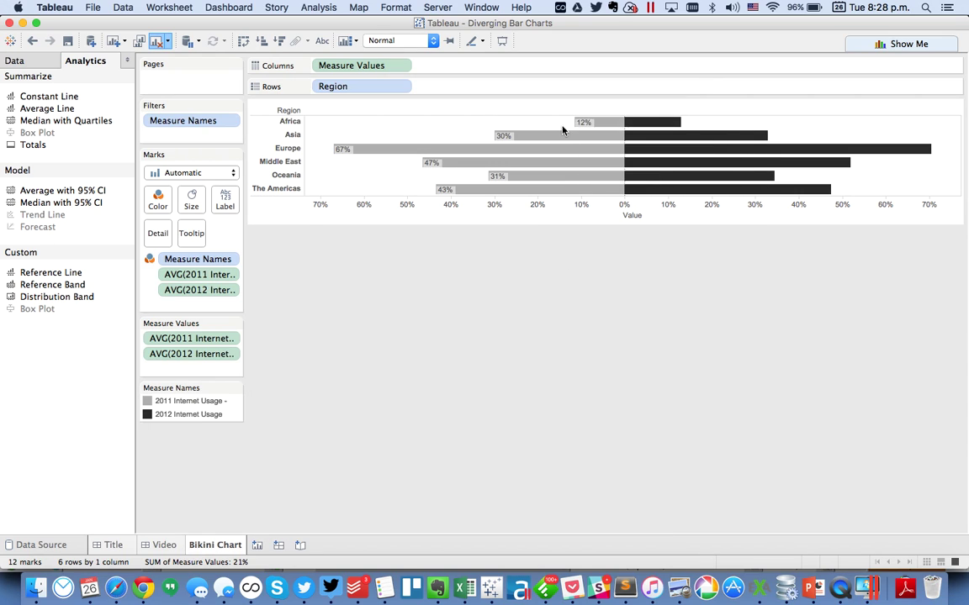
Left-align and vertically centre the 2011 reference line labels beside the grey bars
mouse_move(591, 130)
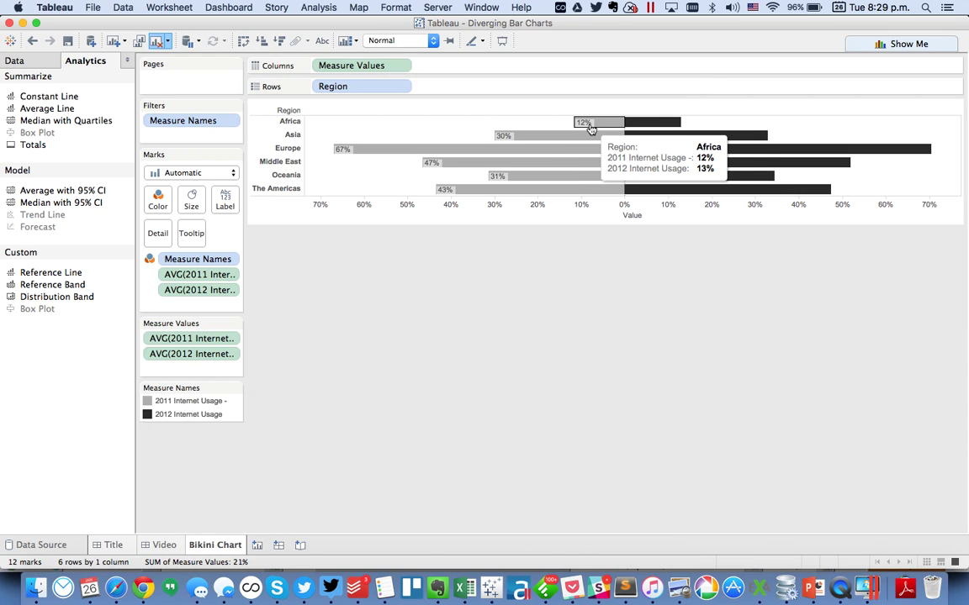
left_click(575, 130)
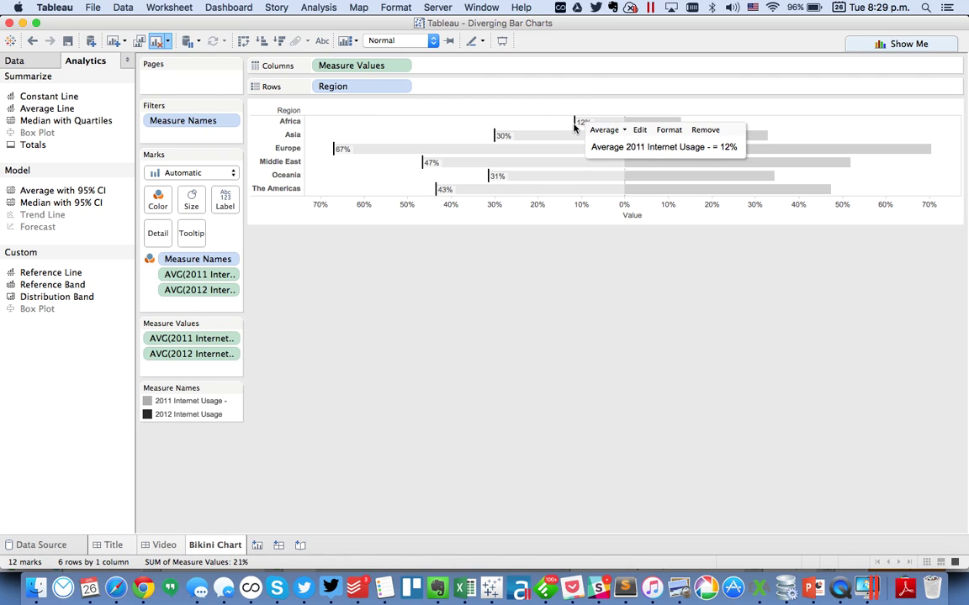
left_click(668, 129)
left_click(78, 207)
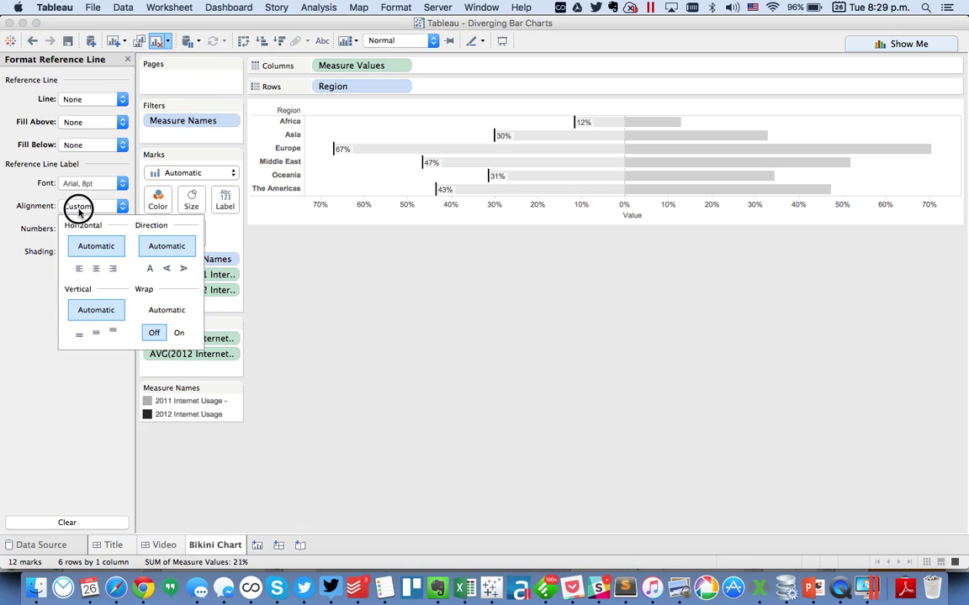
left_click(79, 268)
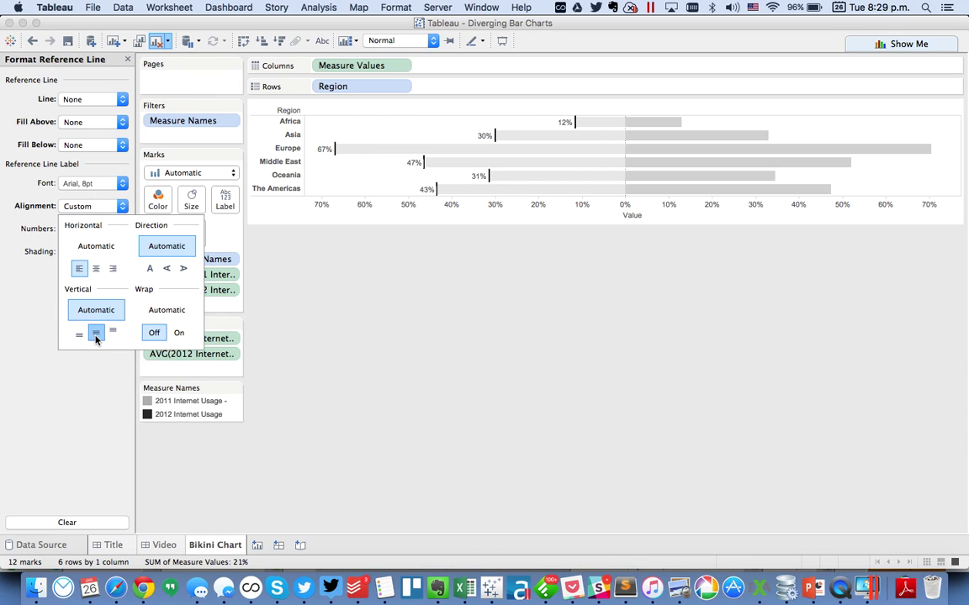
left_click(96, 331)
left_click(33, 254)
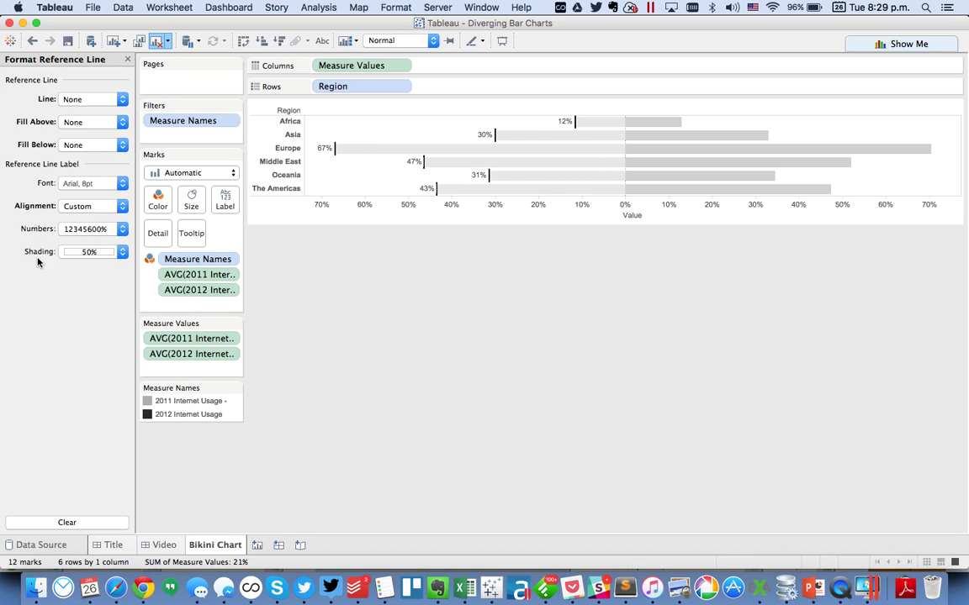
Adjust the 2011 label shading opacity and close the Format pane
left_click(82, 251)
left_click(99, 378)
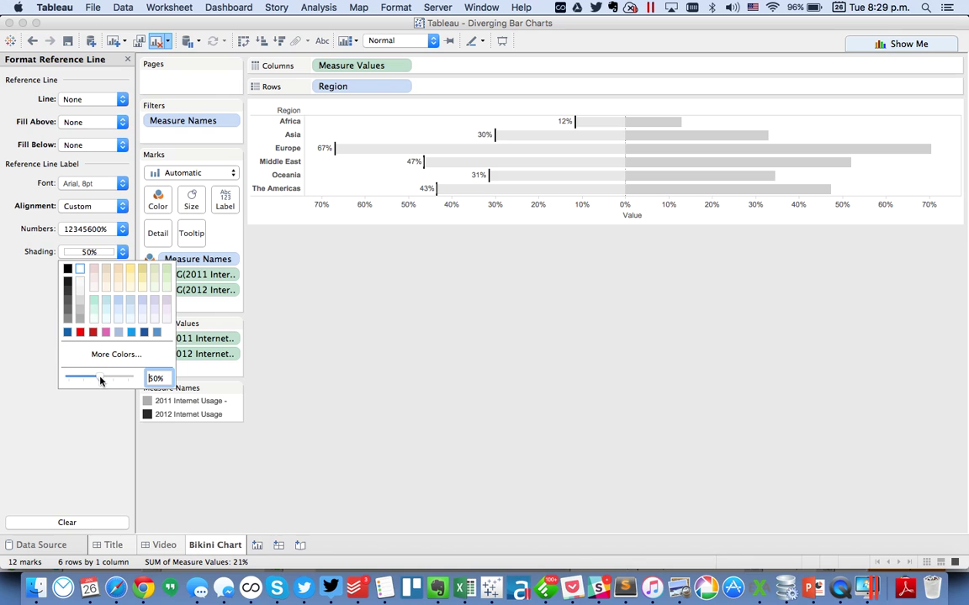
left_click(420, 368)
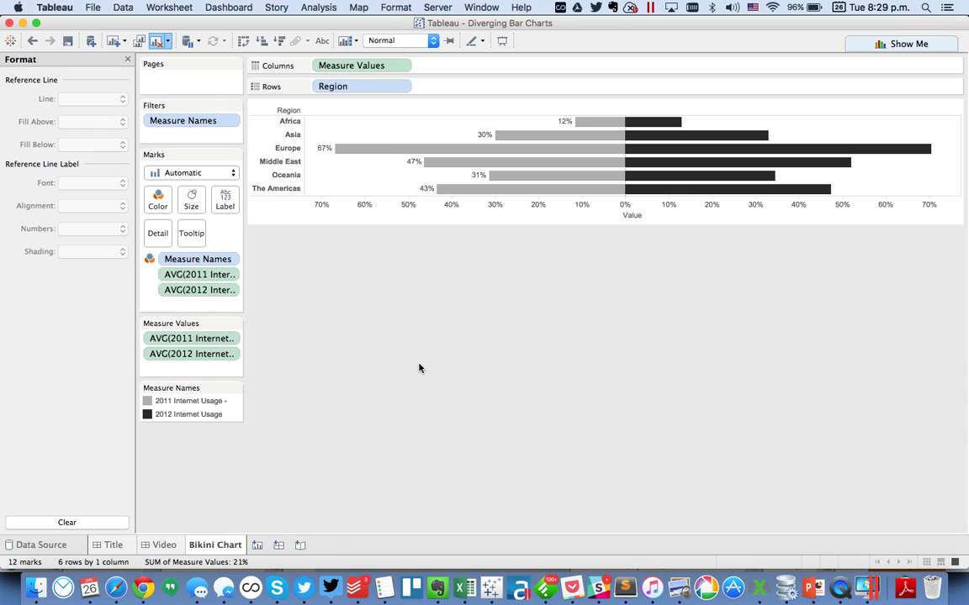
left_click(127, 59)
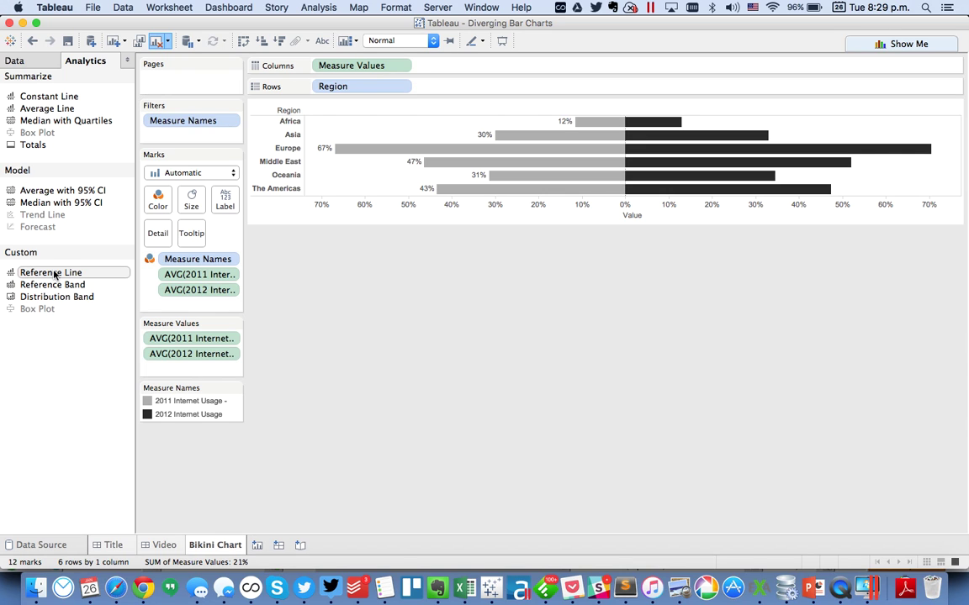
Add a second per-cell reference line on AVG(2012 Internet Usage), labelled with its value, line None
left_click_drag(53, 274, 469, 123)
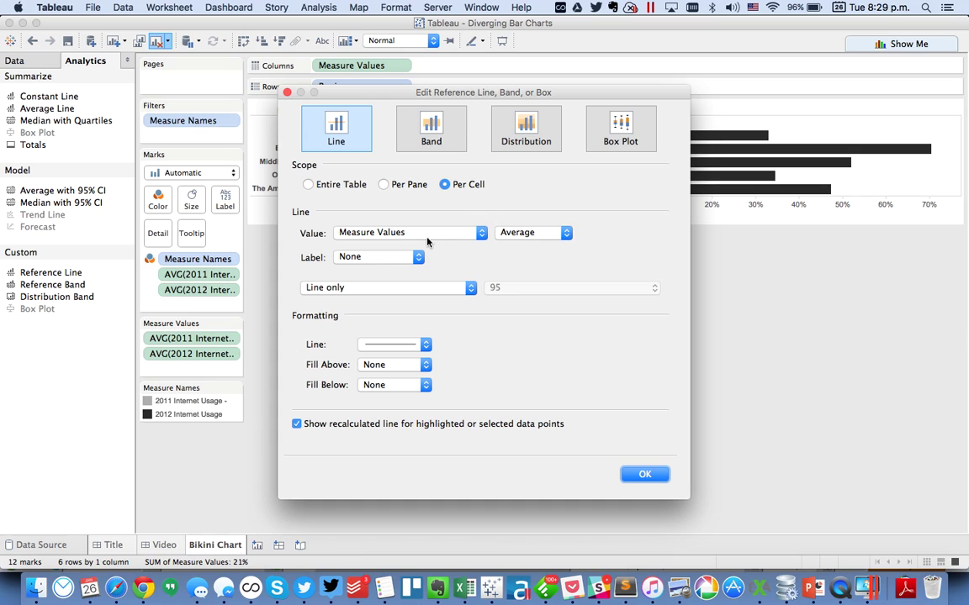
left_click(423, 236)
left_click(398, 223)
left_click(379, 258)
left_click(358, 269)
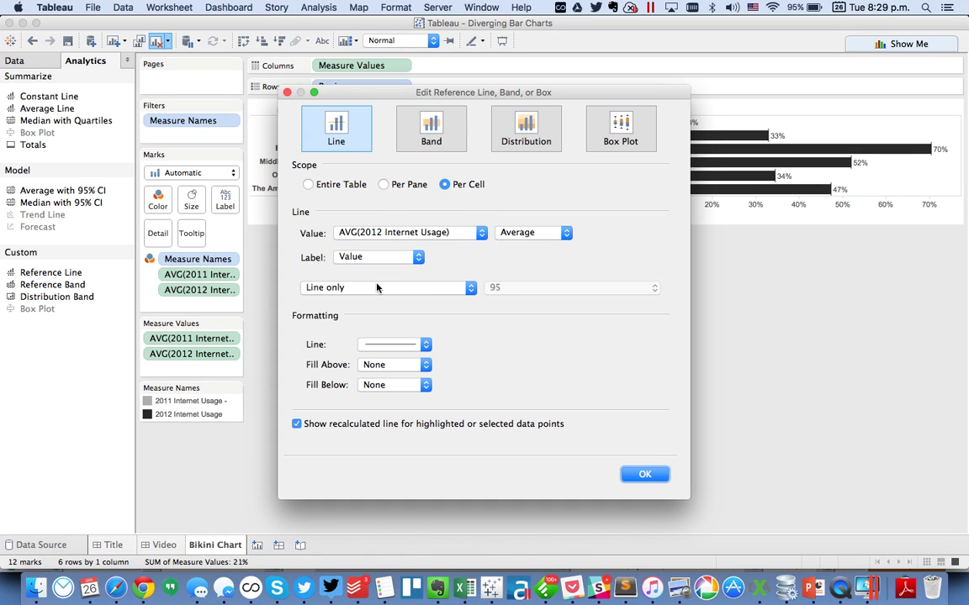
left_click(396, 345)
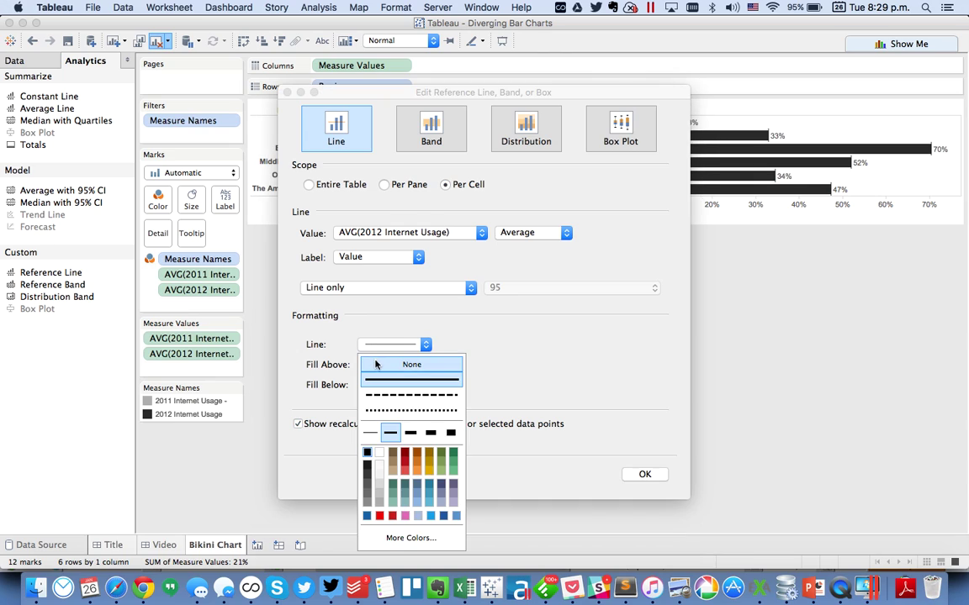
left_click(327, 386)
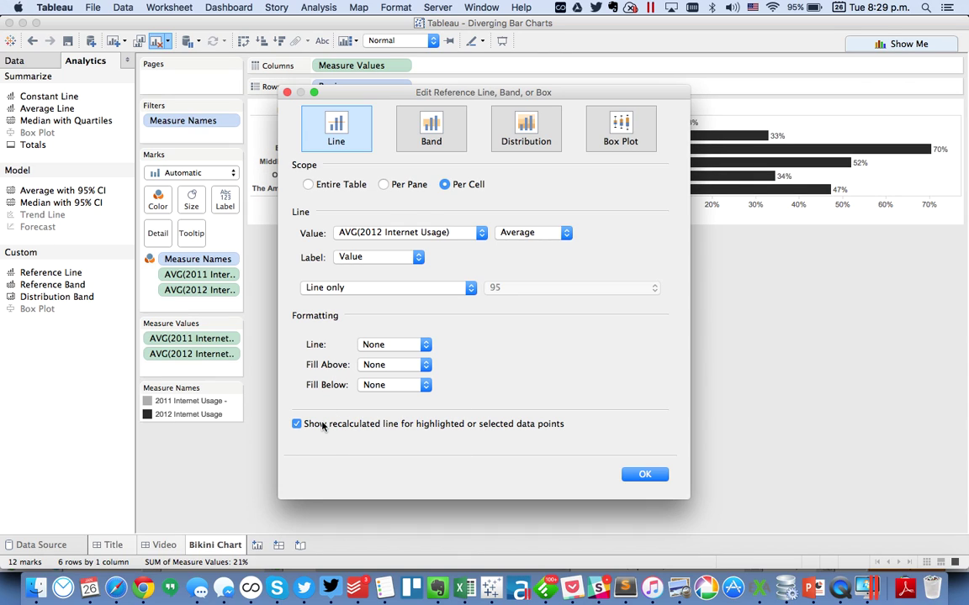
left_click(645, 475)
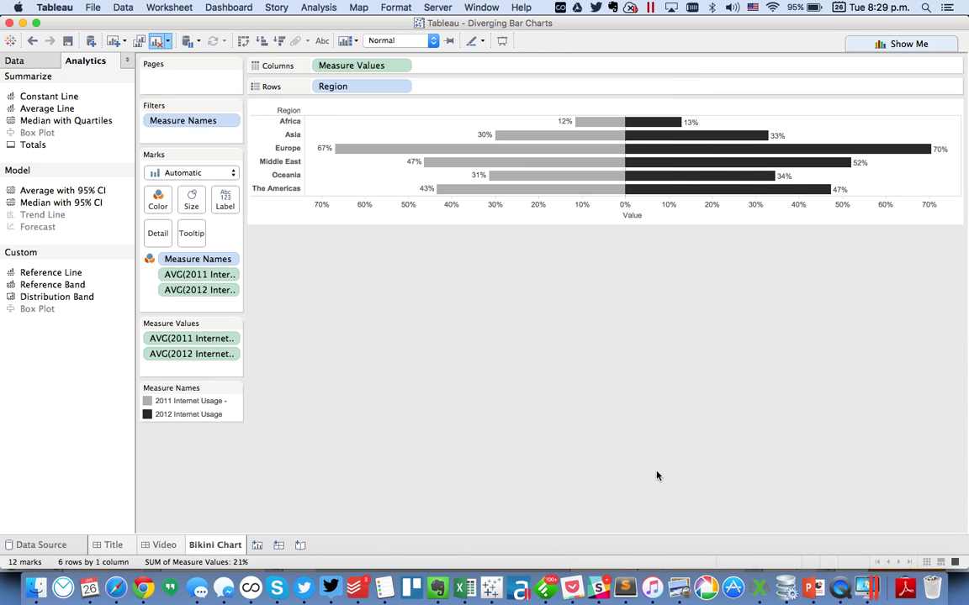
Right-align and vertically centre the 2012 reference line labels
left_click(940, 152)
left_click(895, 171)
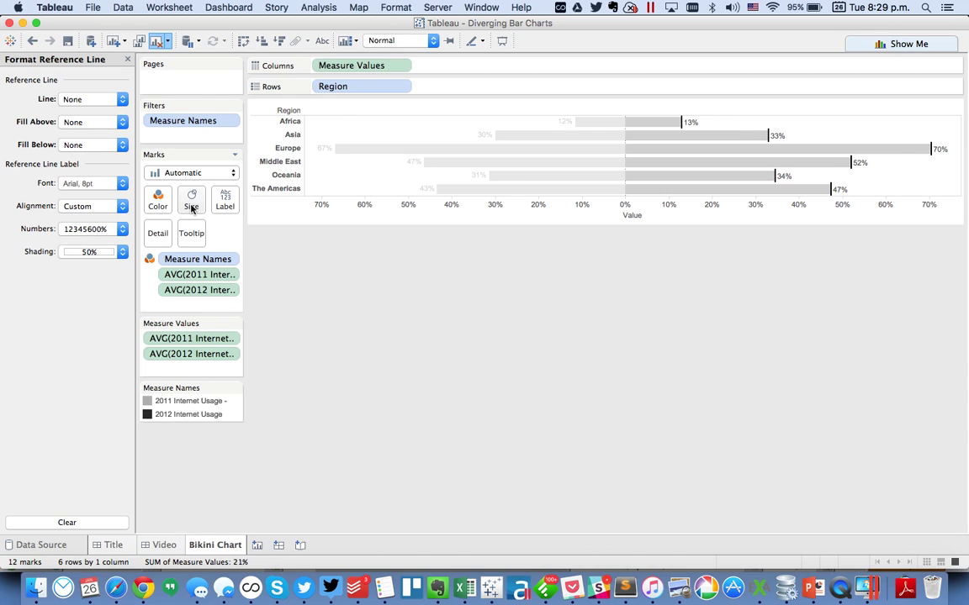
left_click(76, 210)
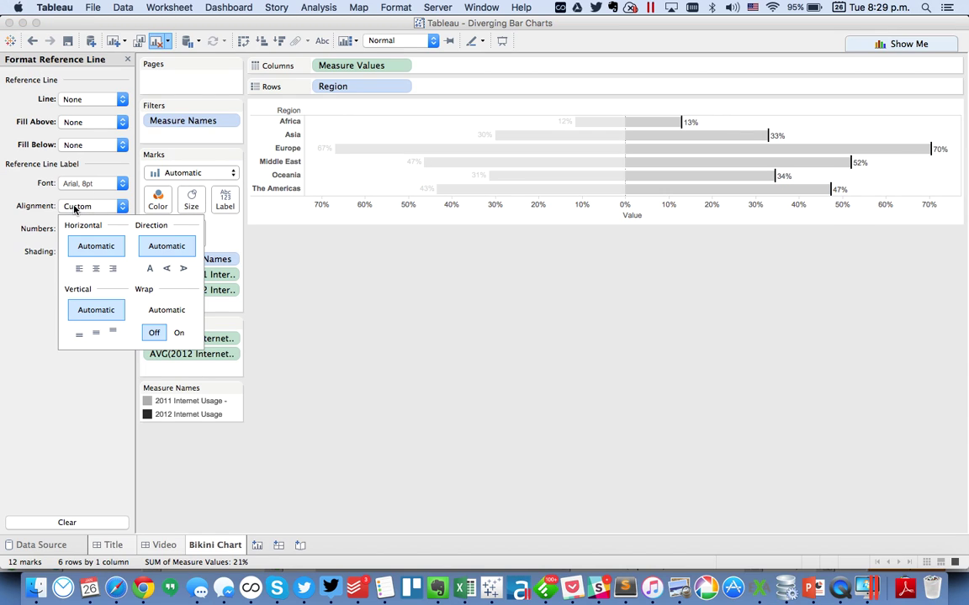
left_click(112, 269)
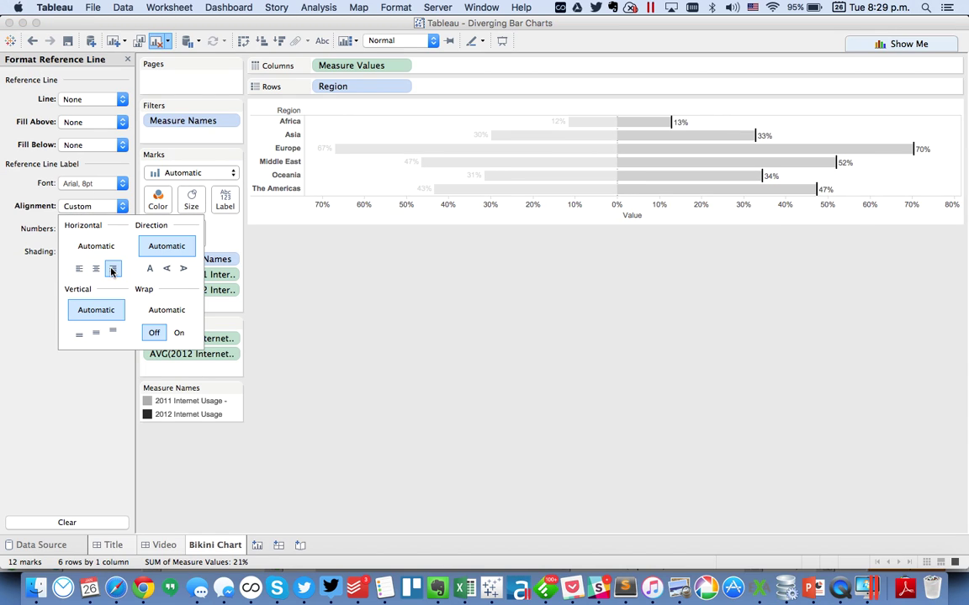
left_click(96, 332)
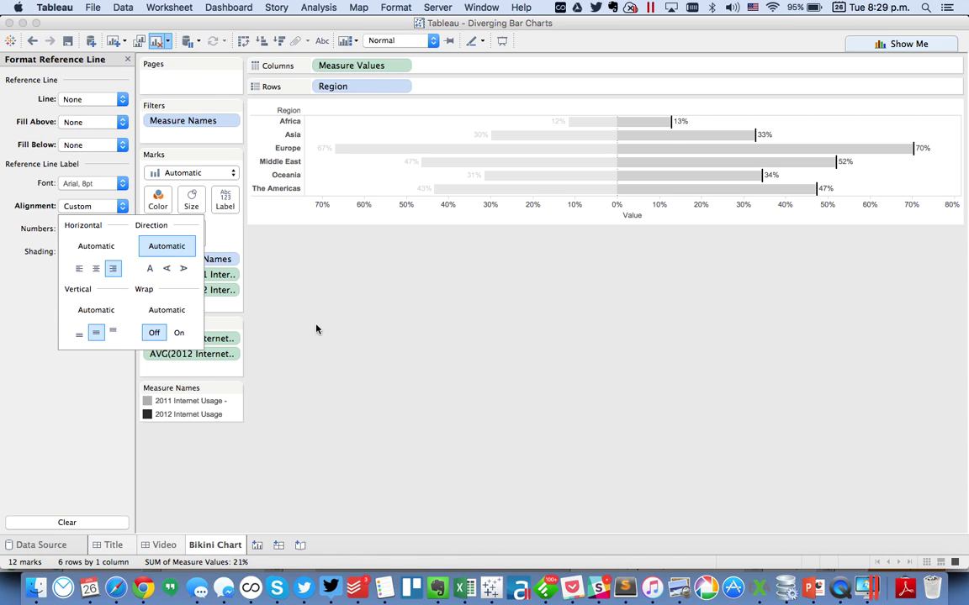
left_click(43, 229)
Set the 2012 label shading opacity to 0% and close the Format pane
left_click(84, 253)
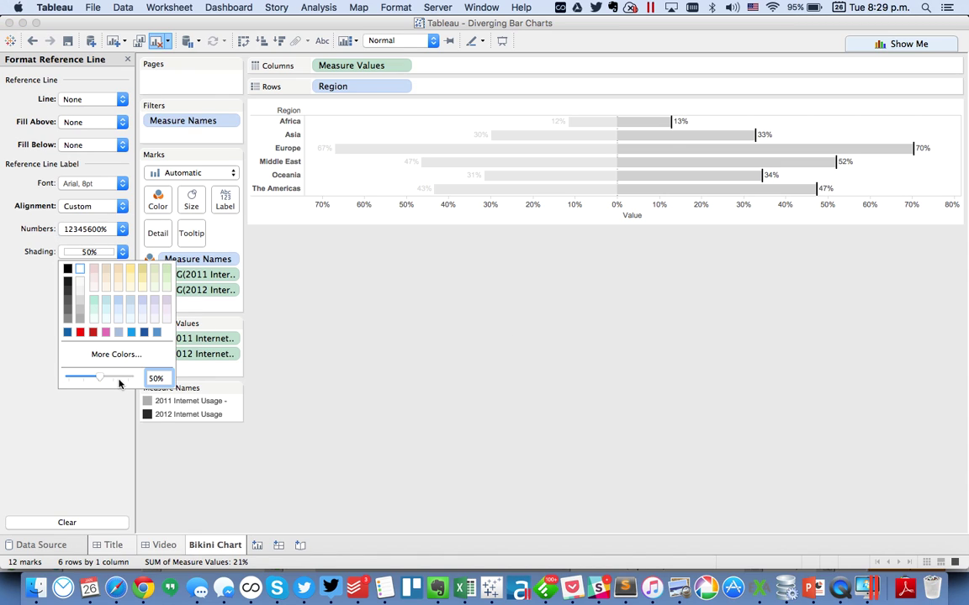
left_click_drag(96, 378, 32, 368)
left_click(579, 305)
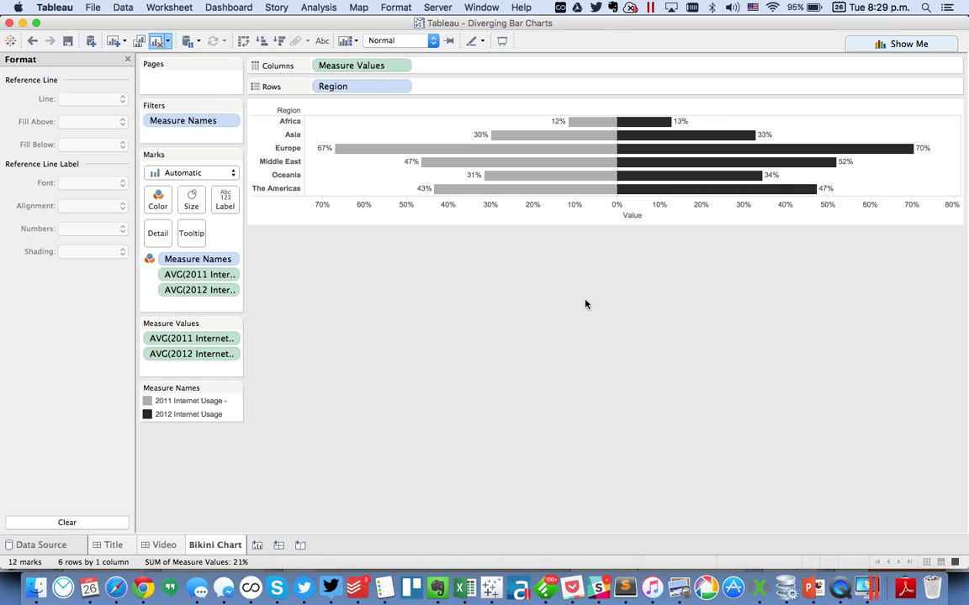
left_click(127, 58)
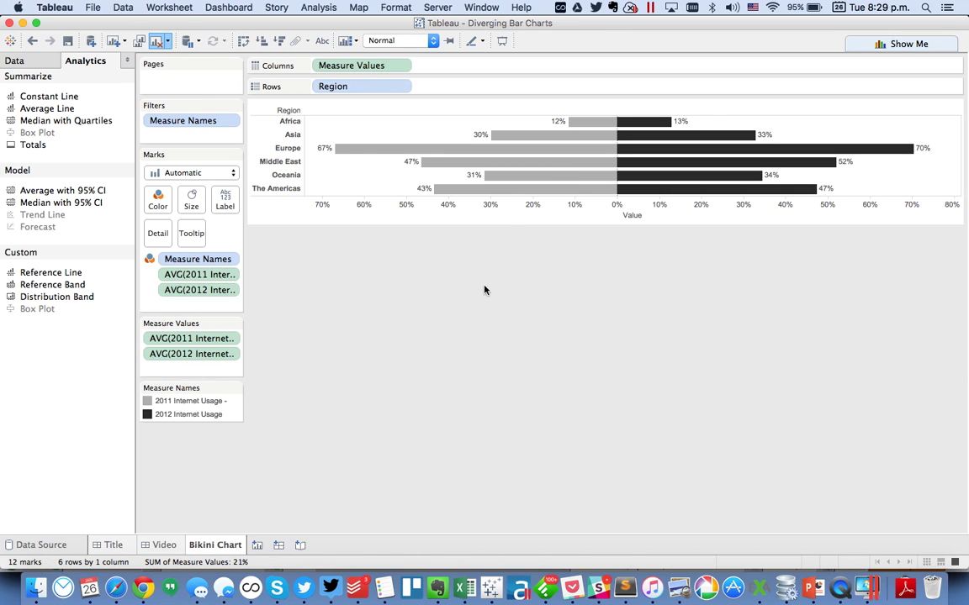
Sort Region in descending order by the 2012 Internet Usage field
left_click(403, 87)
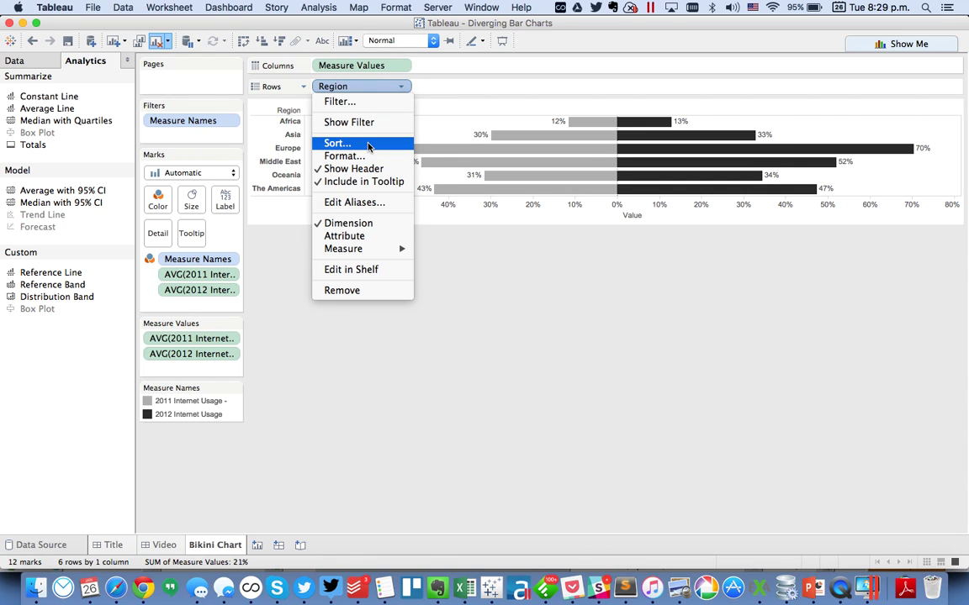
left_click(403, 86)
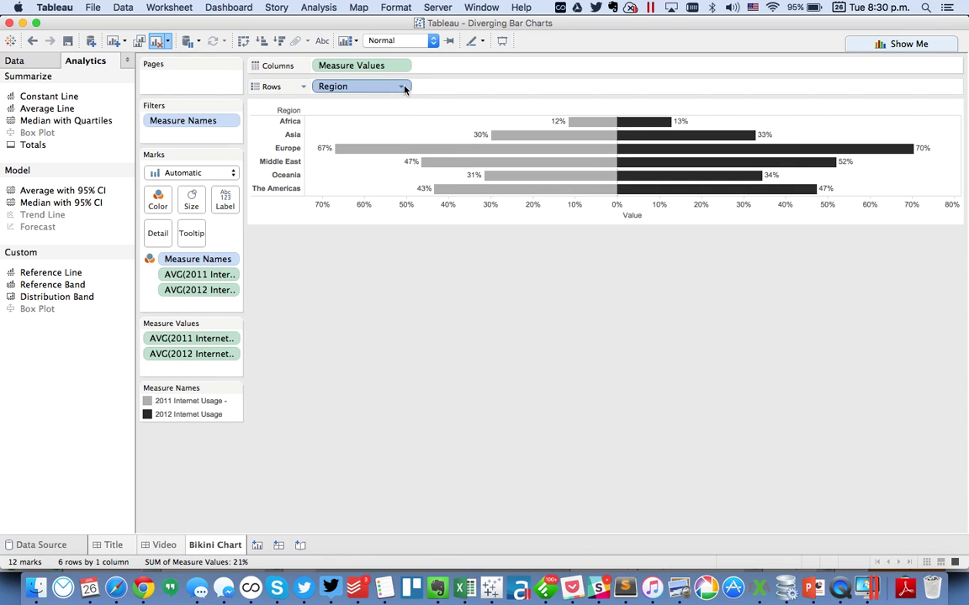
left_click(403, 87)
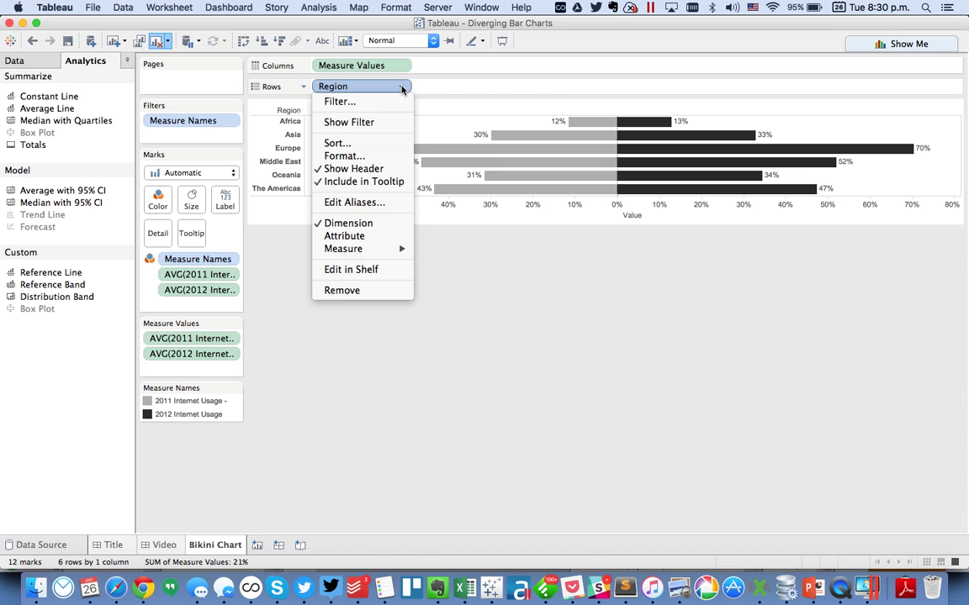
left_click(364, 146)
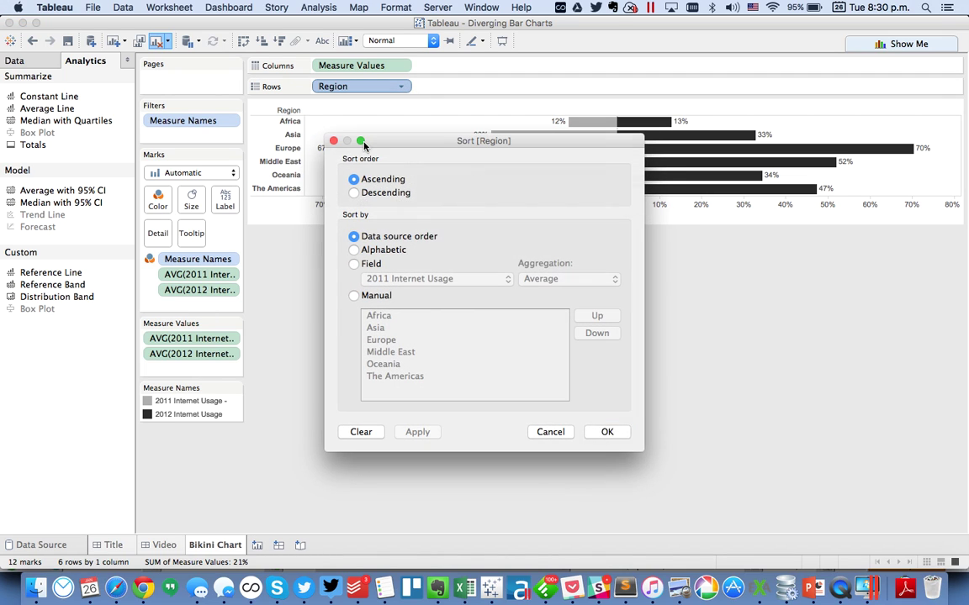
left_click(354, 192)
left_click(353, 264)
left_click(381, 279)
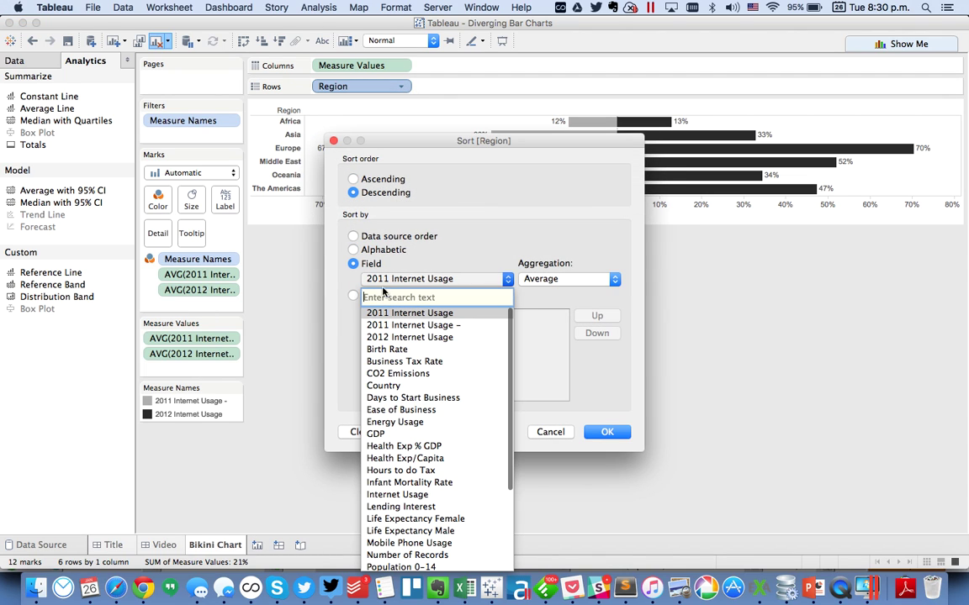
left_click(395, 337)
left_click(607, 433)
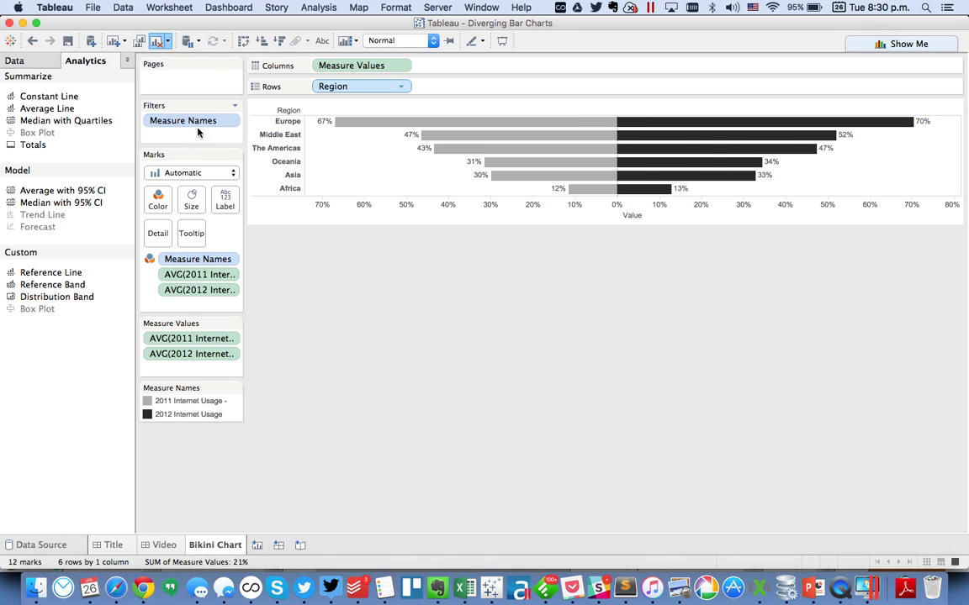
Set the Bikini Chart fit to Entire View, show the Data pane, and briefly check the Title dashboard
left_click(408, 41)
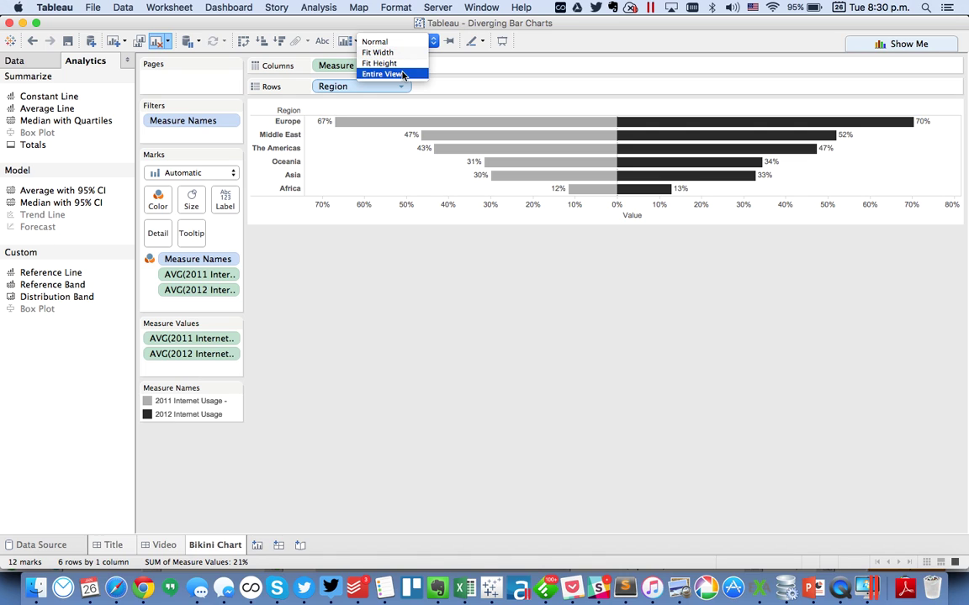
left_click(402, 75)
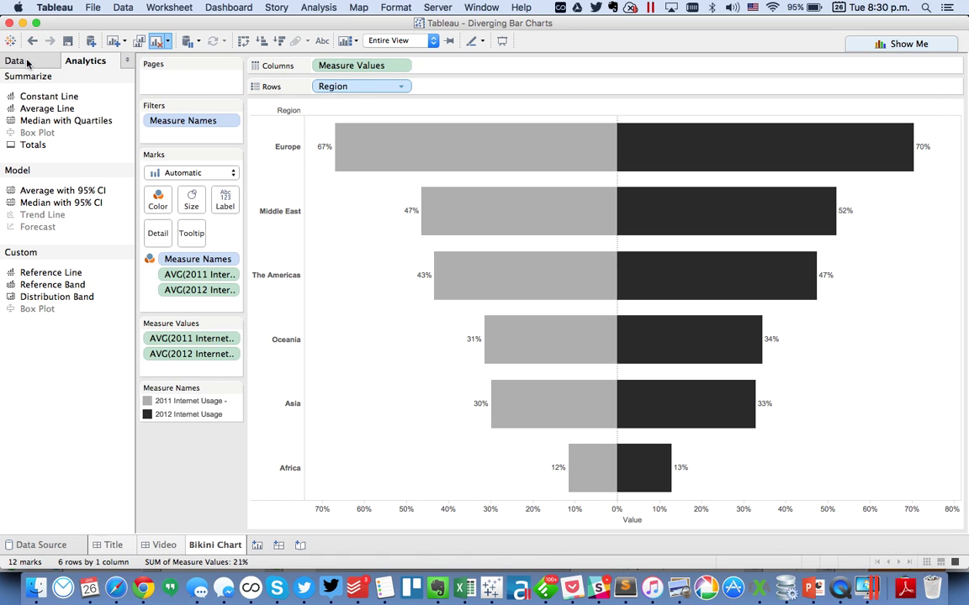
left_click(14, 60)
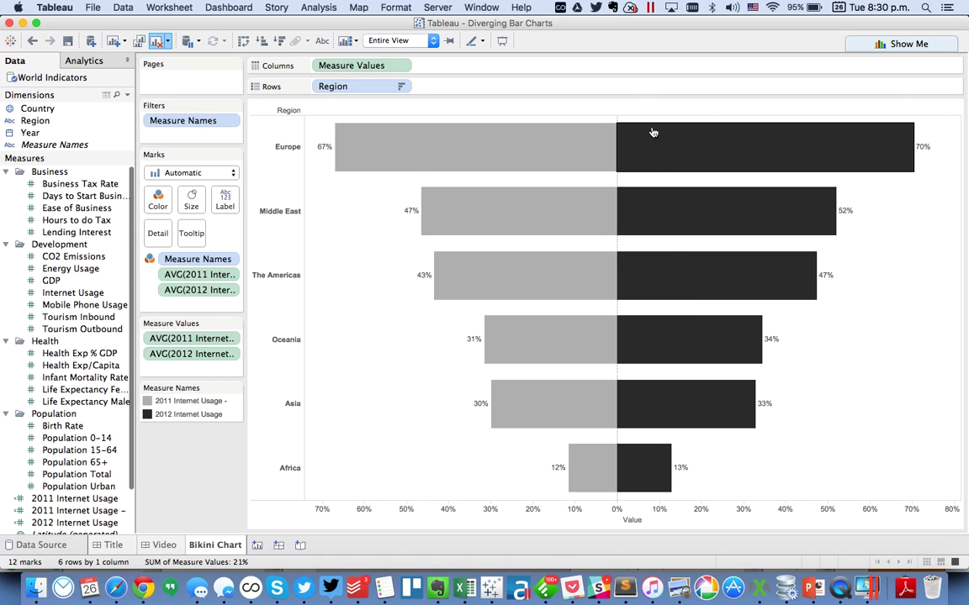
left_click(114, 545)
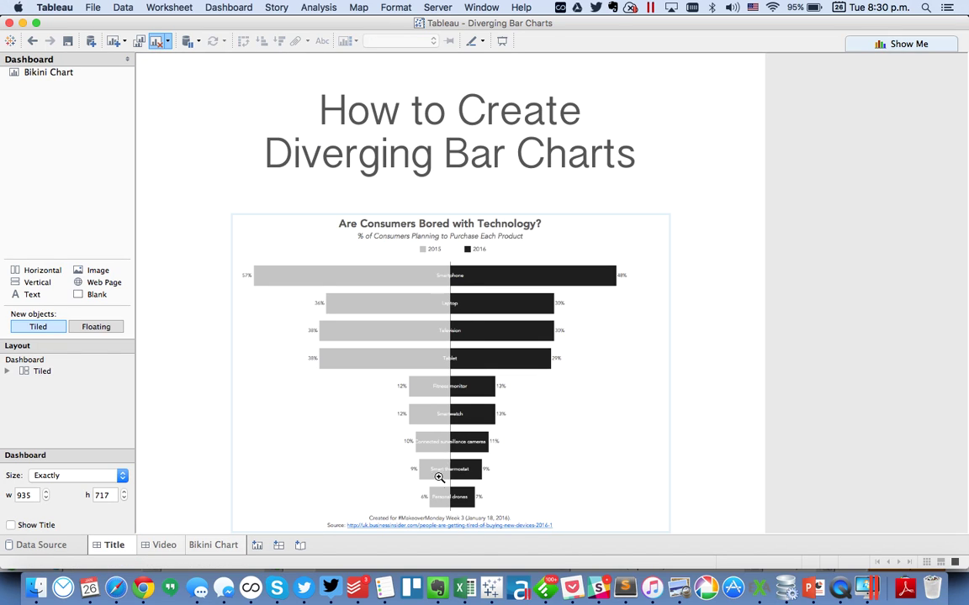
left_click(228, 547)
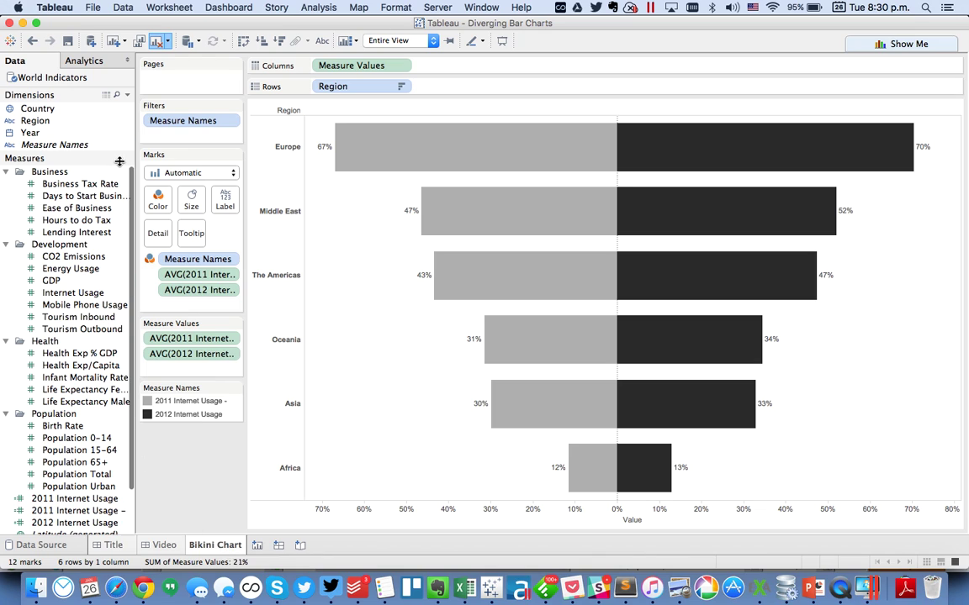
Create a calculated field named '0' with formula AVG(0) and add it to Columns
left_click(127, 98)
left_click(124, 106)
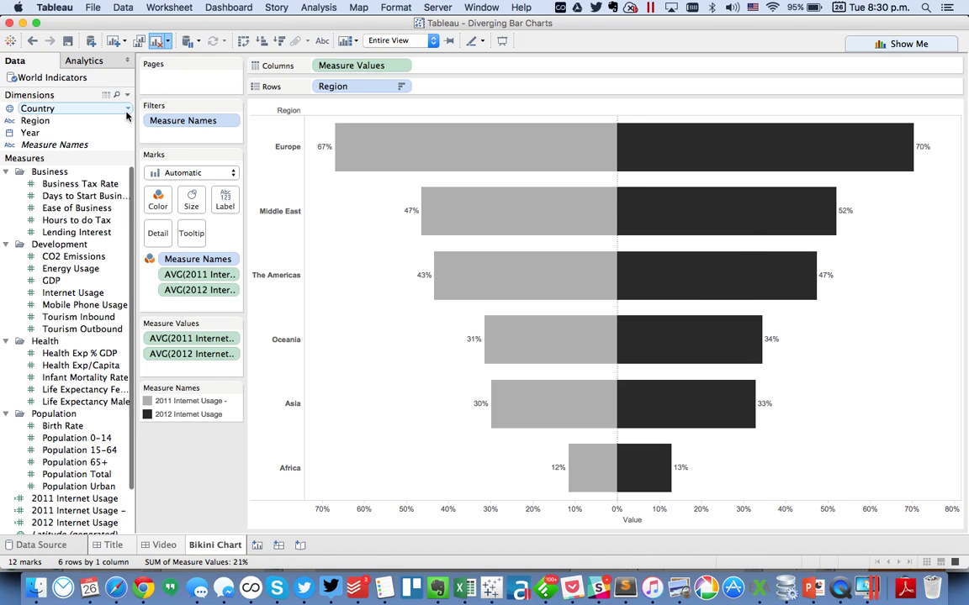
type("0")
key("Tab")
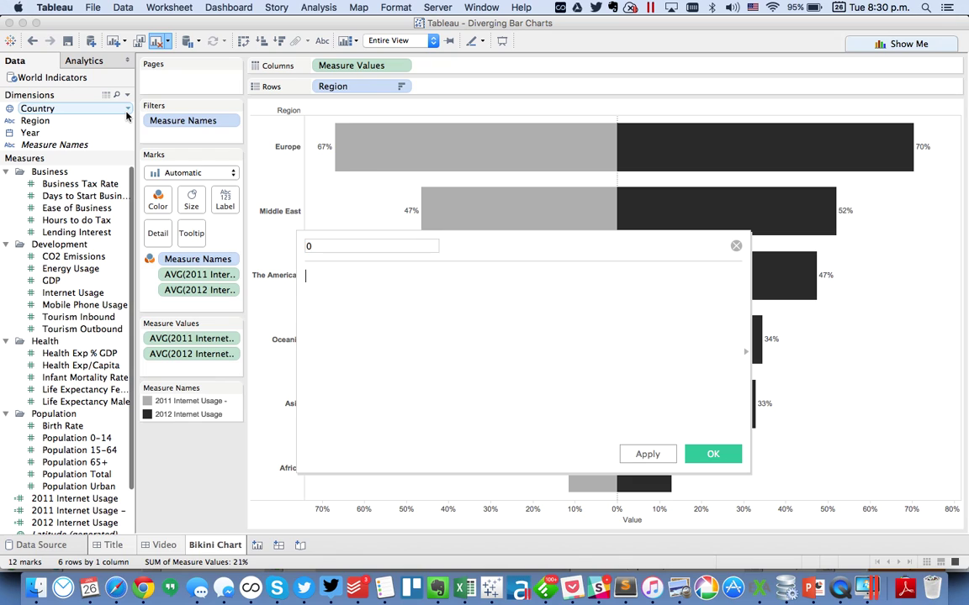
type("AVG(0")
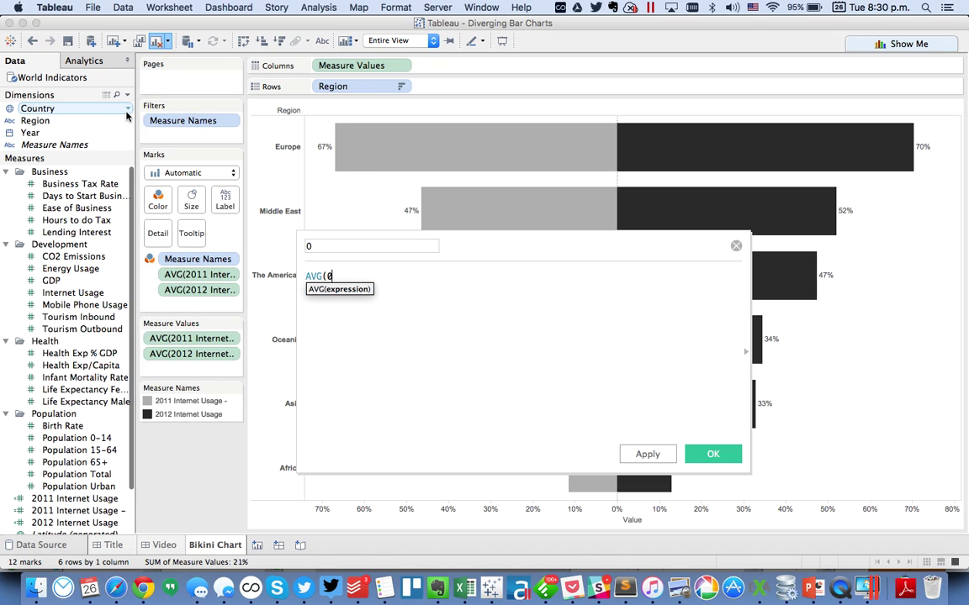
type(")")
left_click(707, 454)
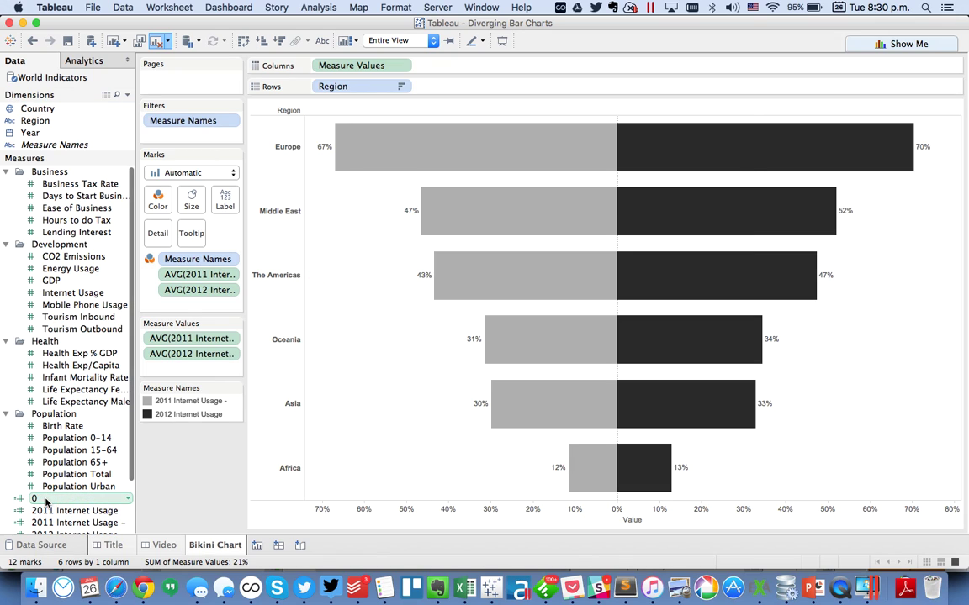
left_click_drag(33, 498, 428, 125)
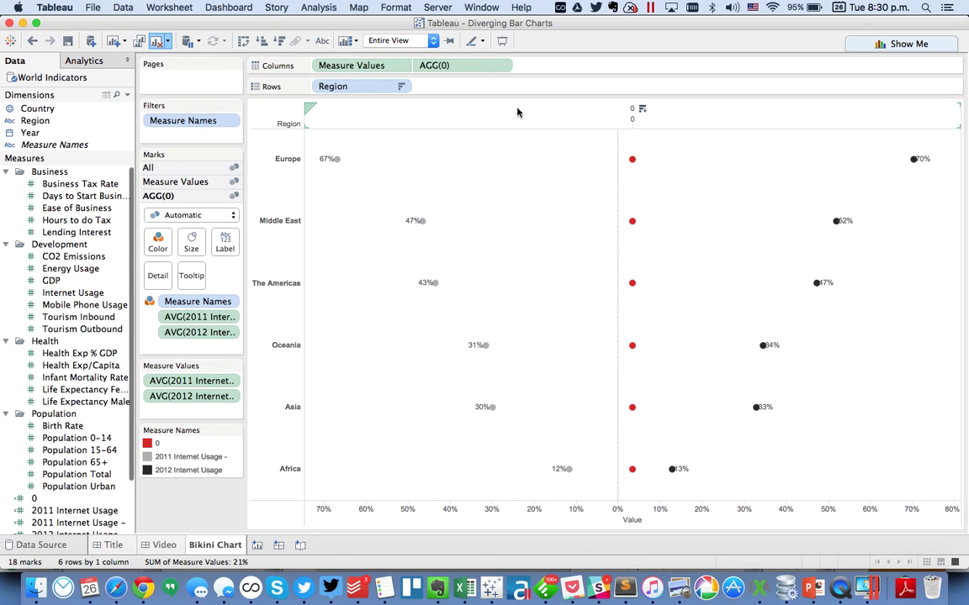
Synchronize the zero axis and draw the AGG(0) marks as fully transparent Gantt bars
right_click(517, 112)
left_click(551, 187)
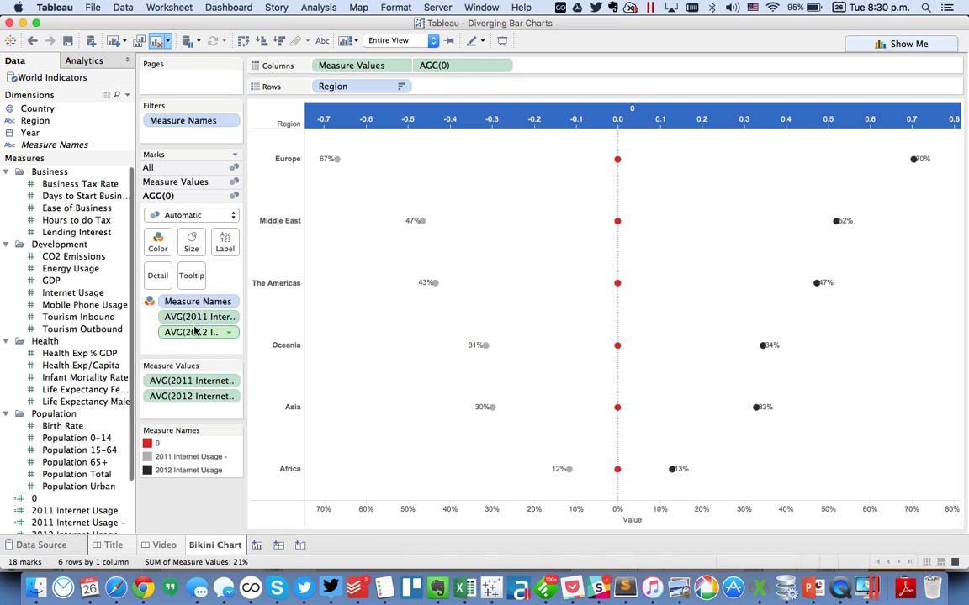
left_click(179, 217)
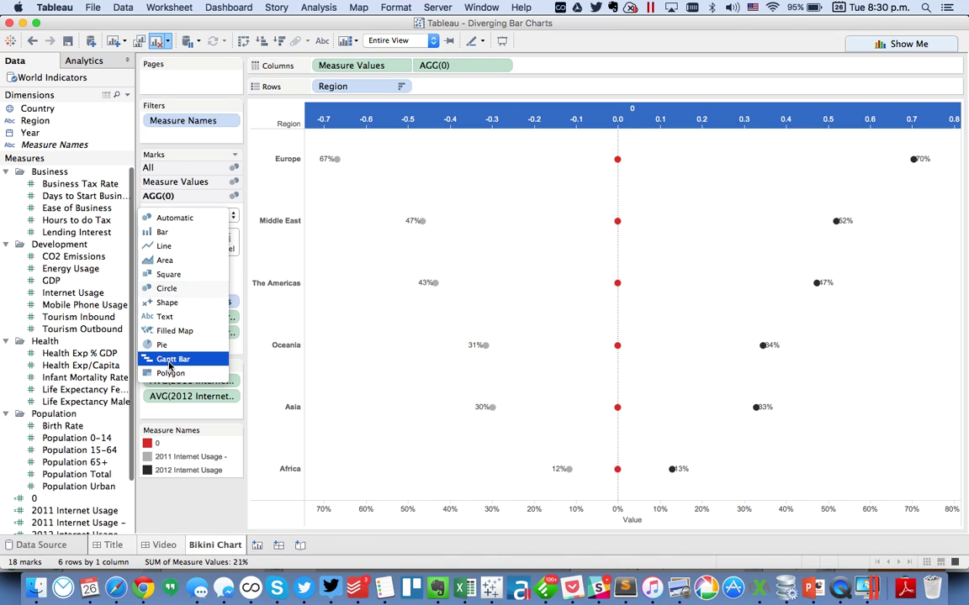
left_click(171, 362)
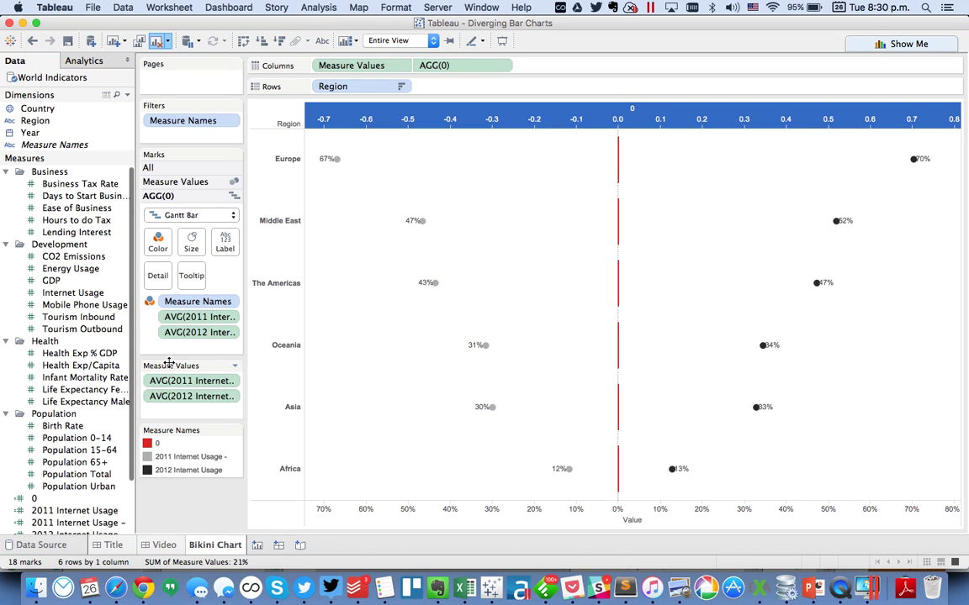
left_click(158, 243)
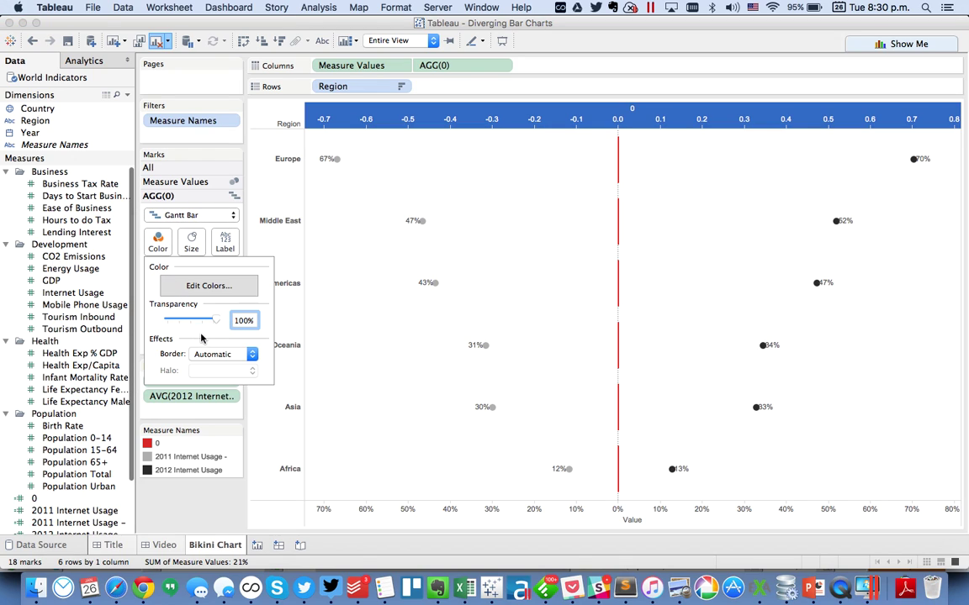
left_click_drag(215, 322, 147, 318)
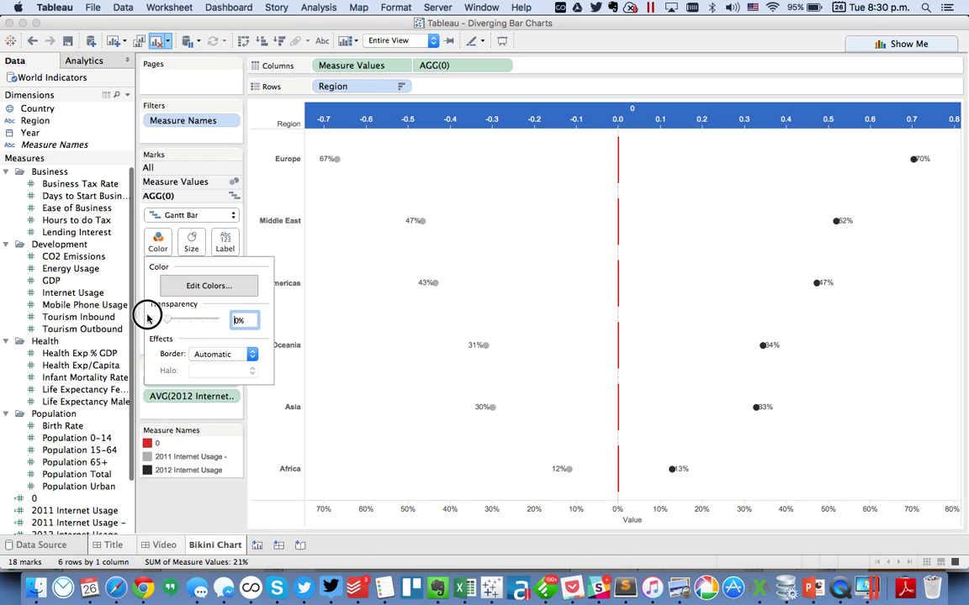
left_click(175, 172)
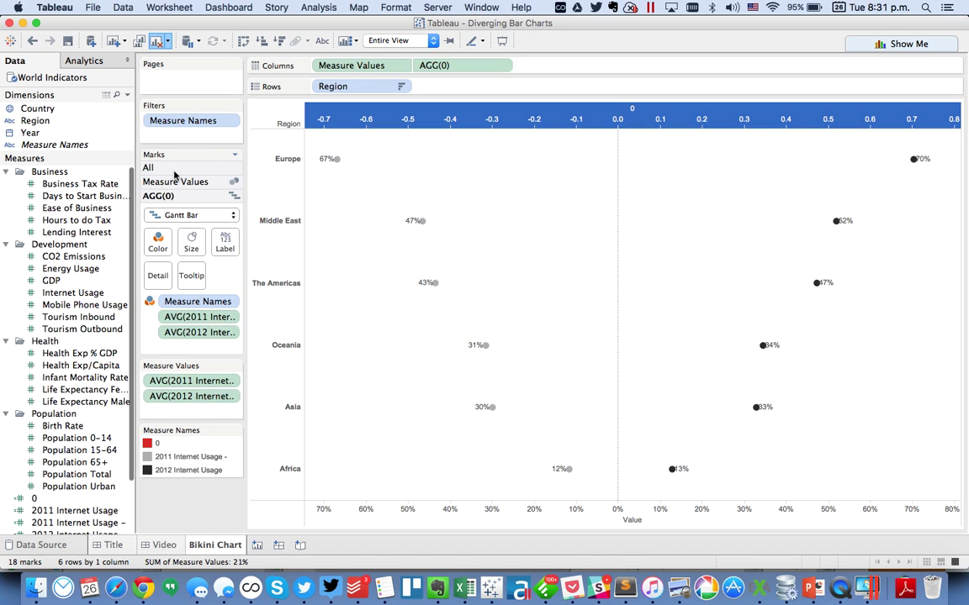
Remove Measure Names colouring from the AGG(0) marks and set Measure Values marks to Bar
left_click(175, 171)
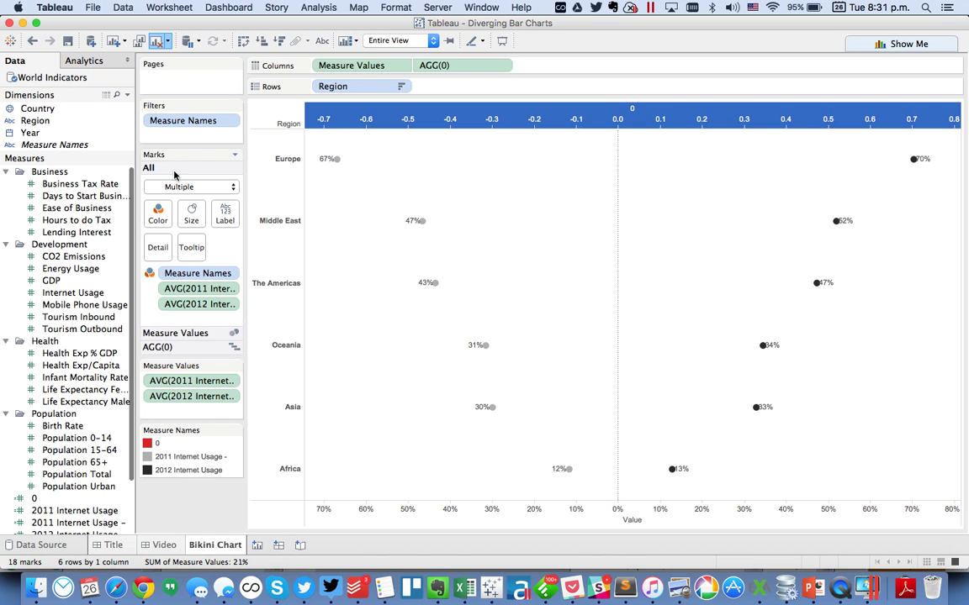
left_click(174, 335)
left_click(176, 344)
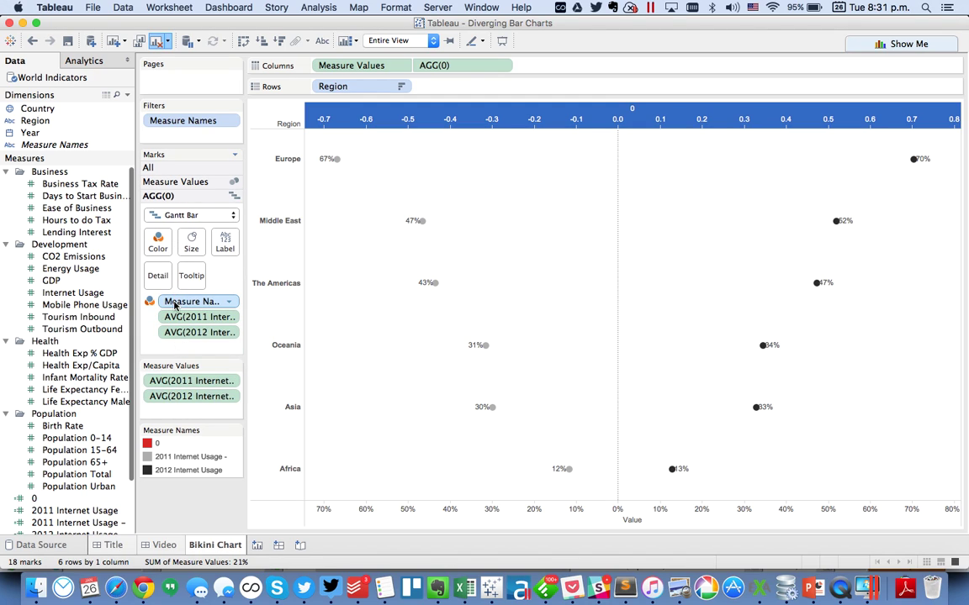
left_click_drag(173, 301, 88, 295)
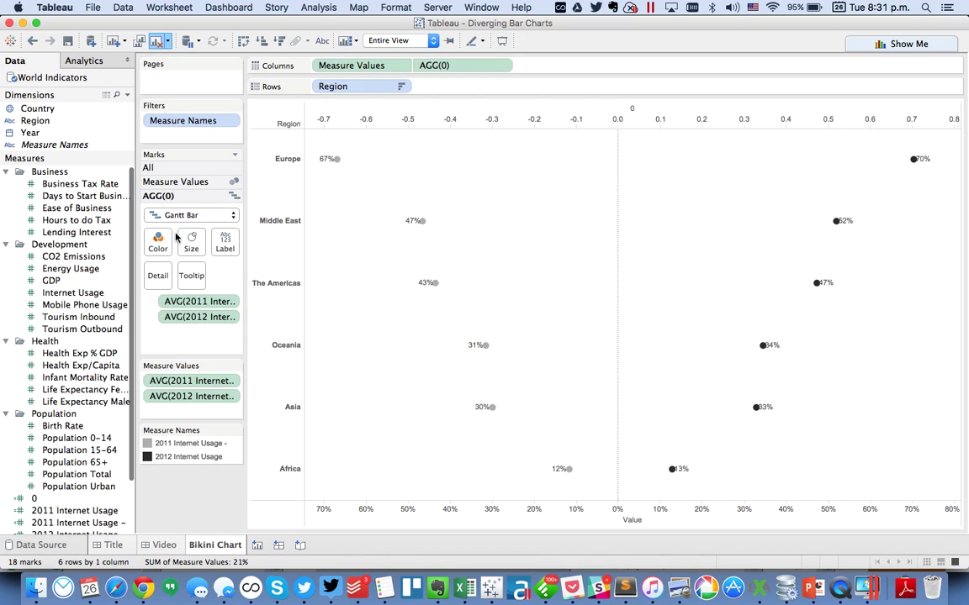
left_click(175, 182)
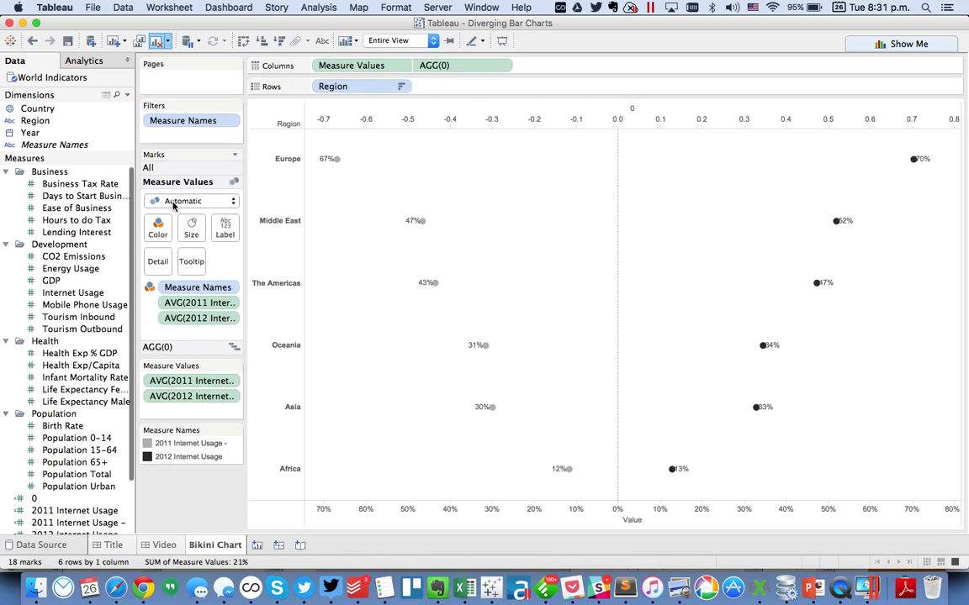
left_click(174, 203)
left_click(174, 218)
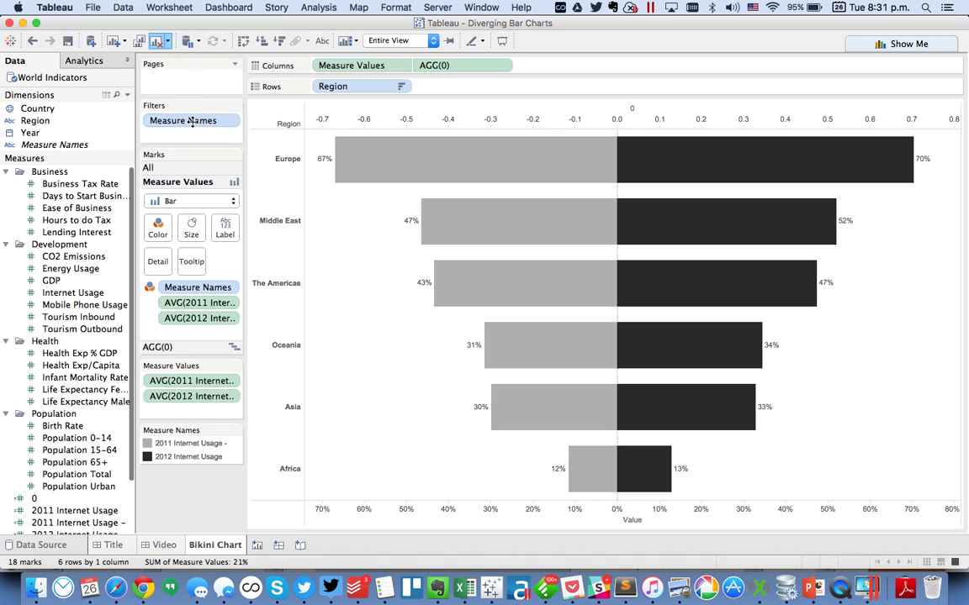
Label the AGG(0) marks with Region, centred horizontally, in white 10pt text
left_click(620, 110)
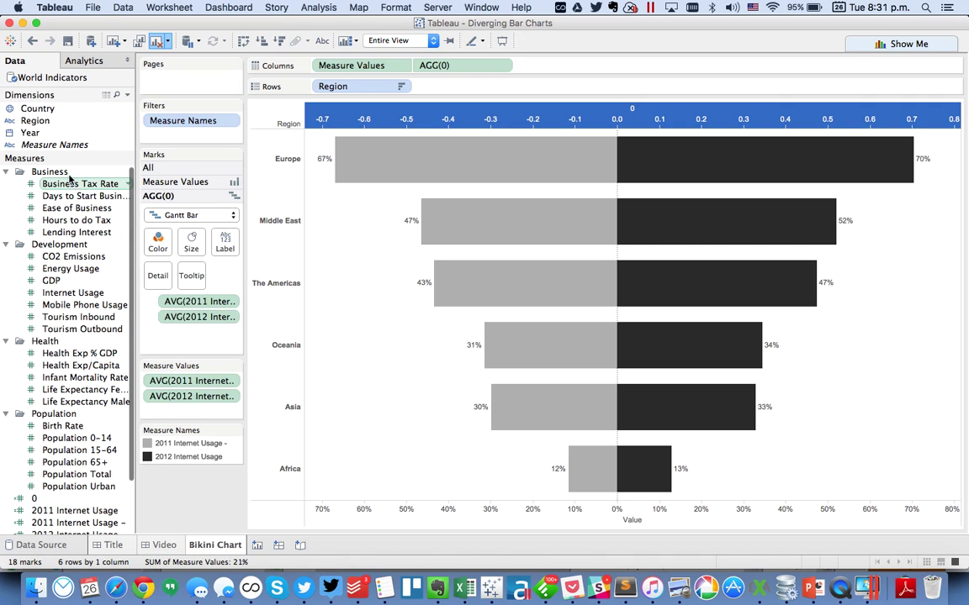
left_click_drag(44, 125, 223, 242)
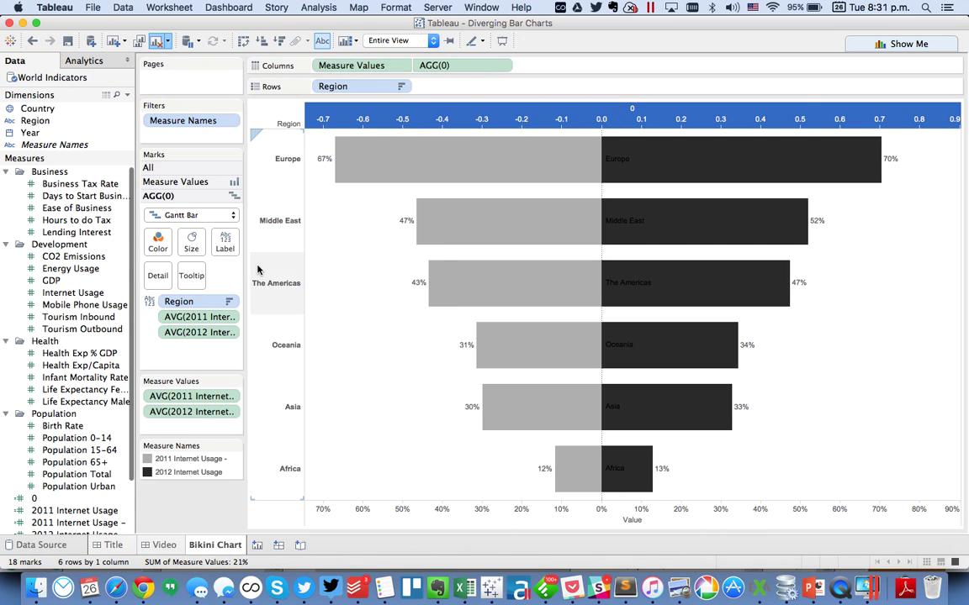
left_click(225, 243)
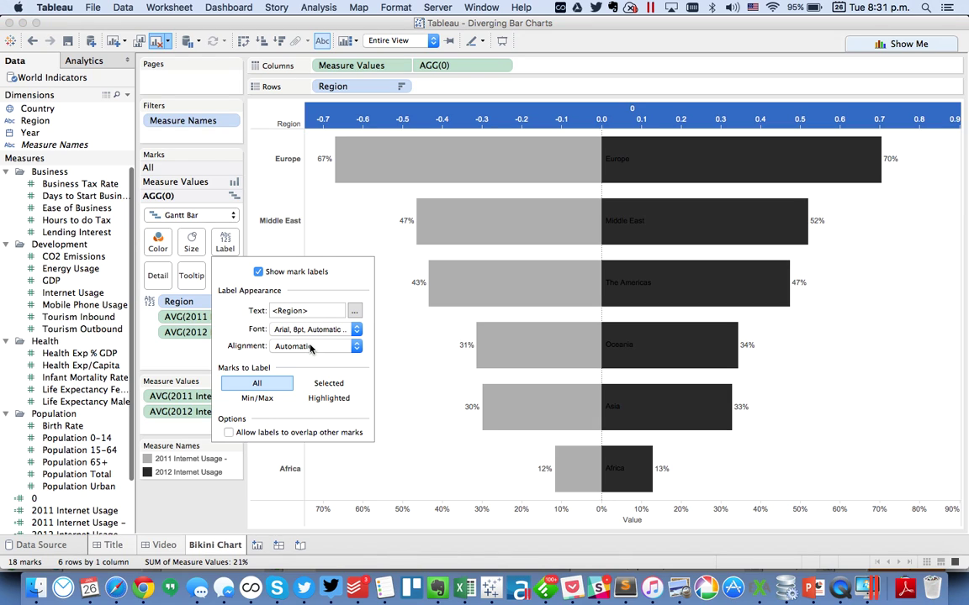
left_click(310, 347)
left_click(308, 408)
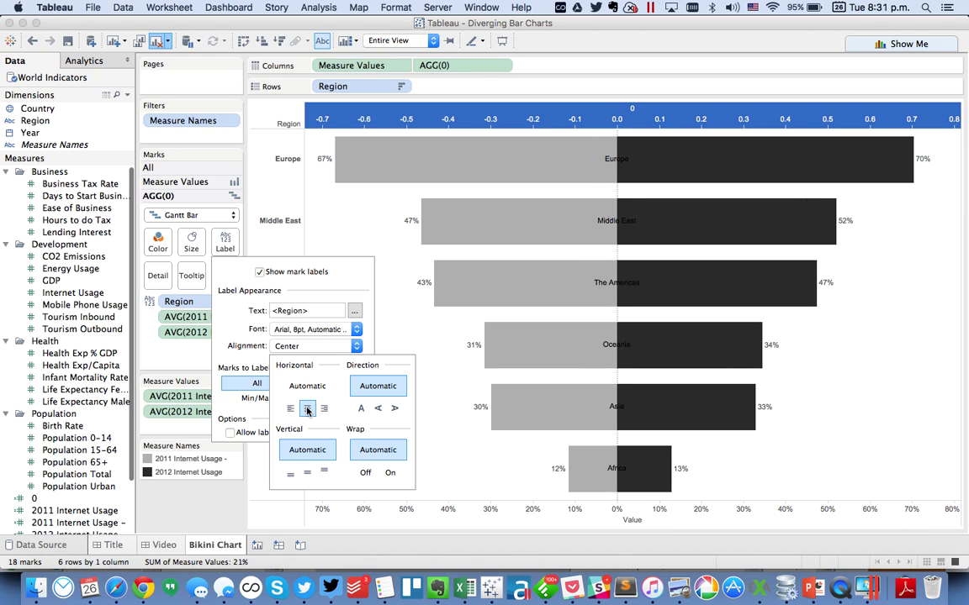
left_click(254, 338)
left_click(277, 329)
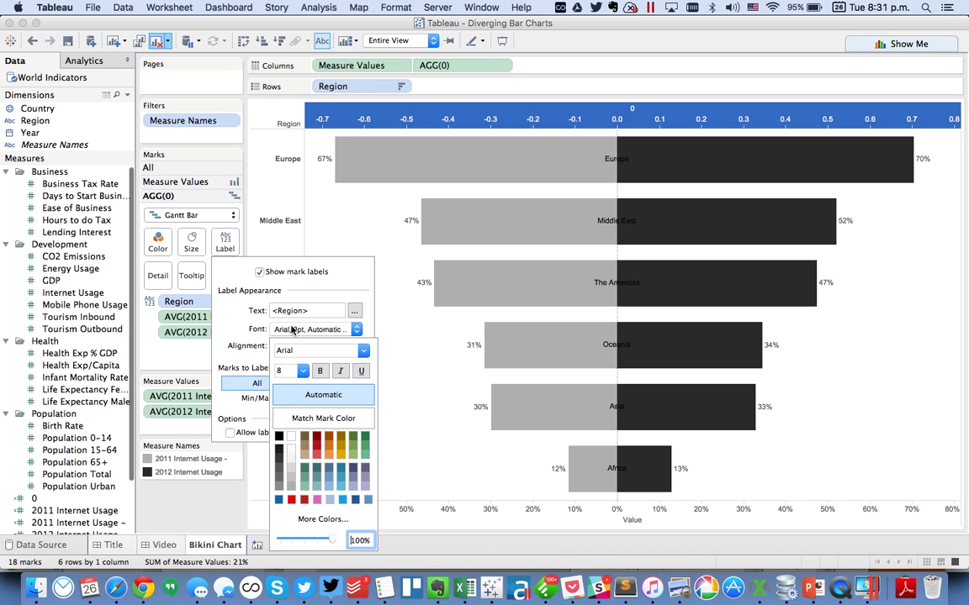
left_click(291, 435)
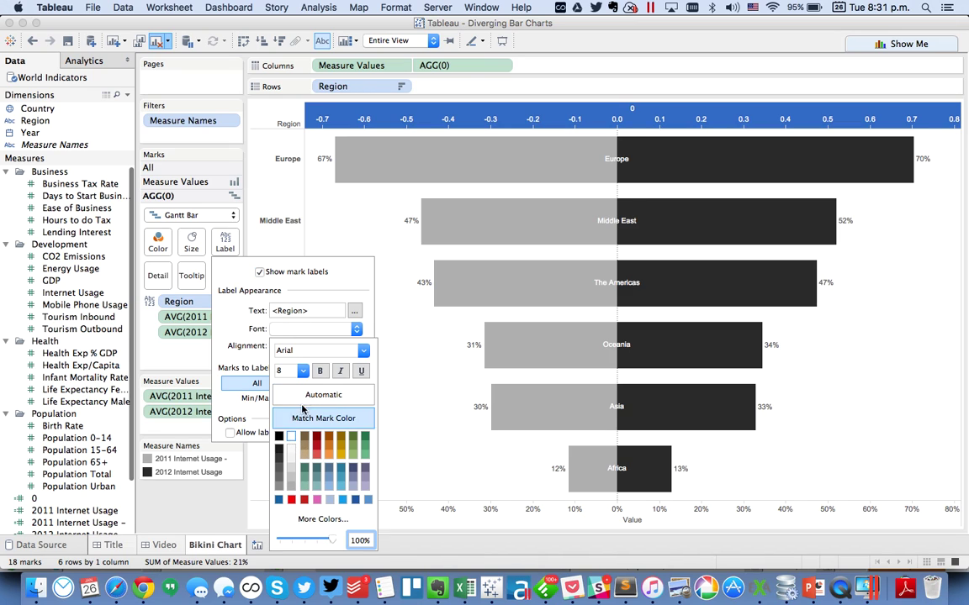
left_click(302, 371)
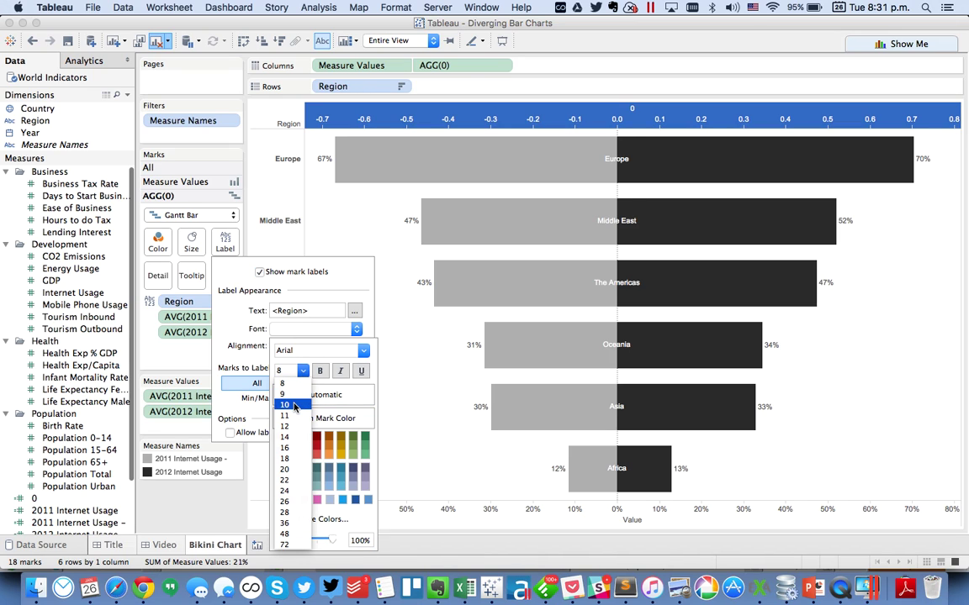
left_click(292, 400)
left_click(410, 372)
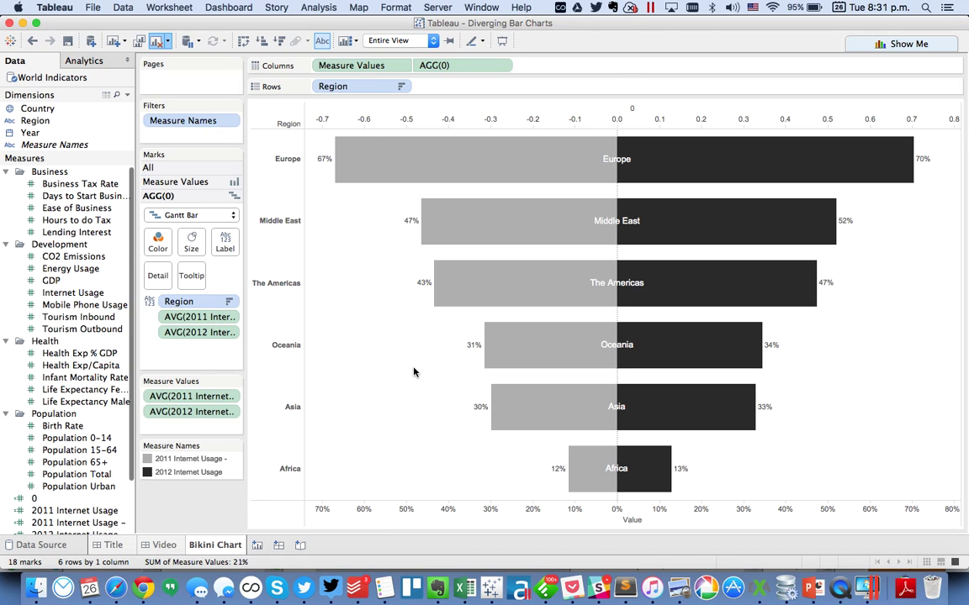
Turn off Show Header for the Region pill in Rows and the Measure Values pill in Columns
left_click(402, 89)
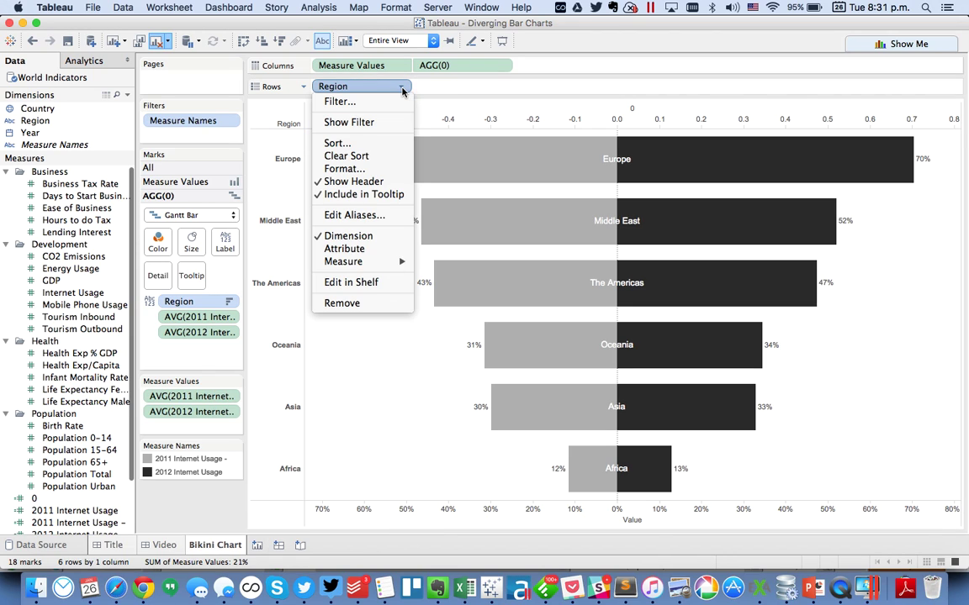
left_click(353, 182)
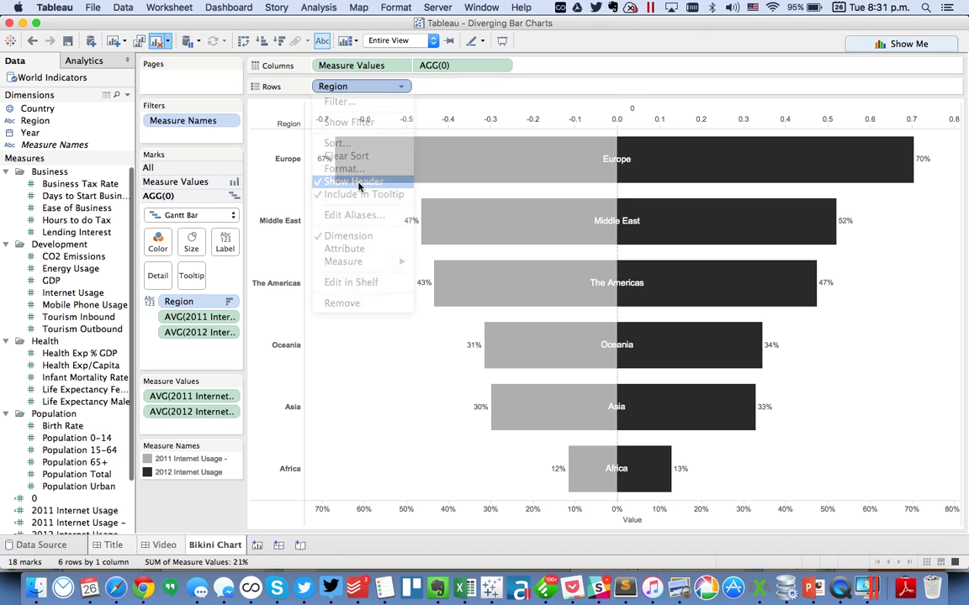
left_click(402, 66)
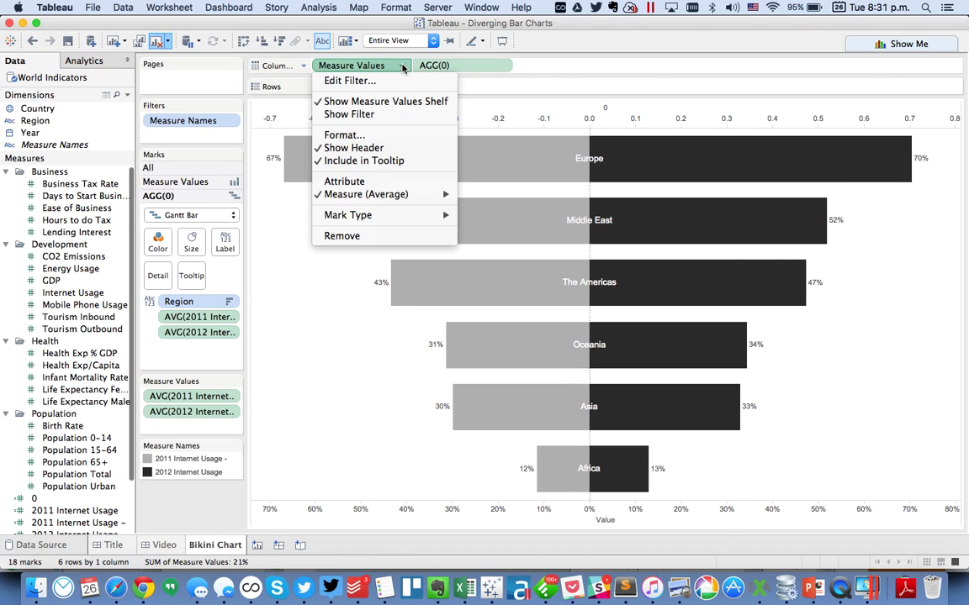
left_click(383, 150)
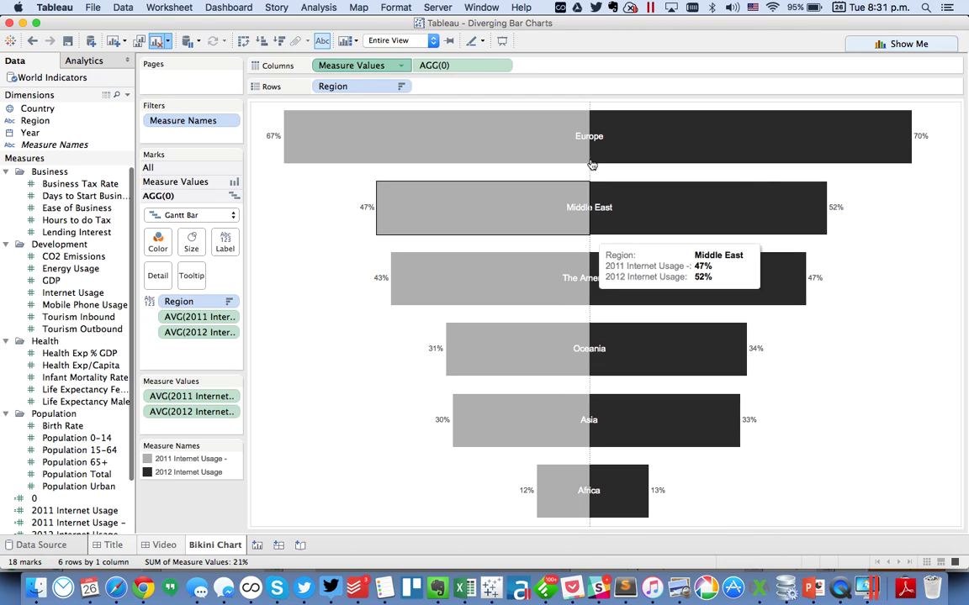
Set the sheet's Column Divider pane border to None in the Borders formatting
right_click(320, 370)
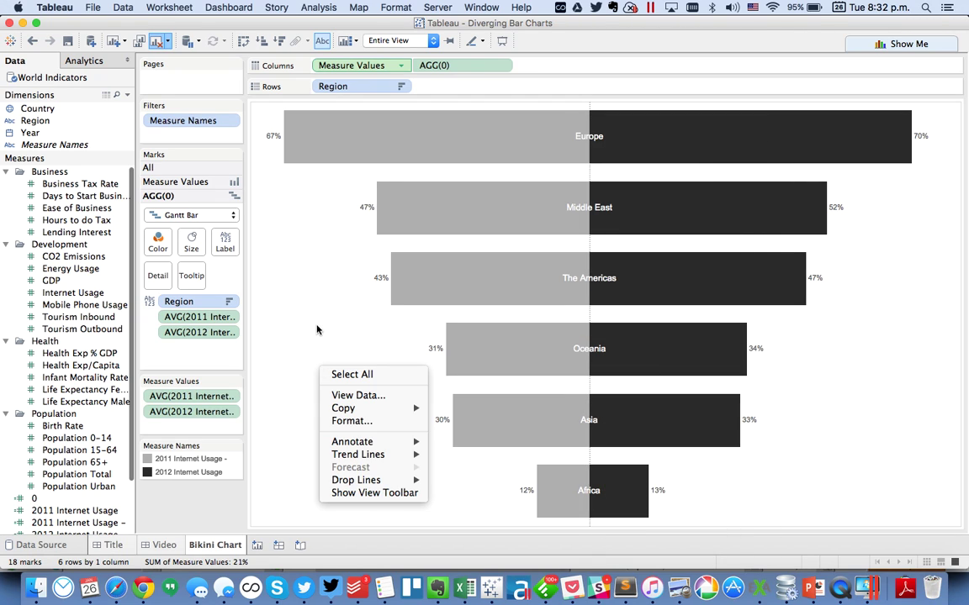
left_click(348, 421)
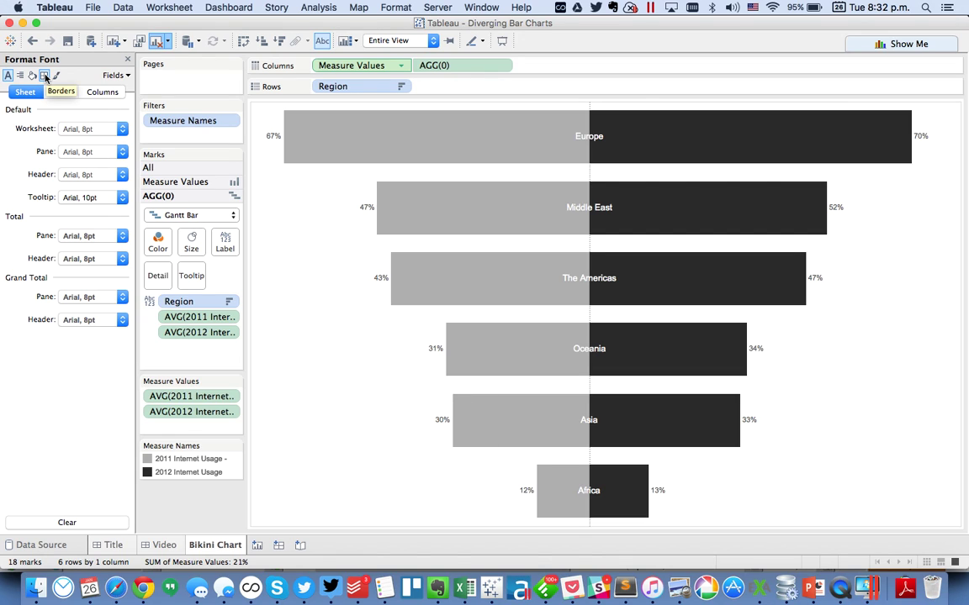
left_click(44, 76)
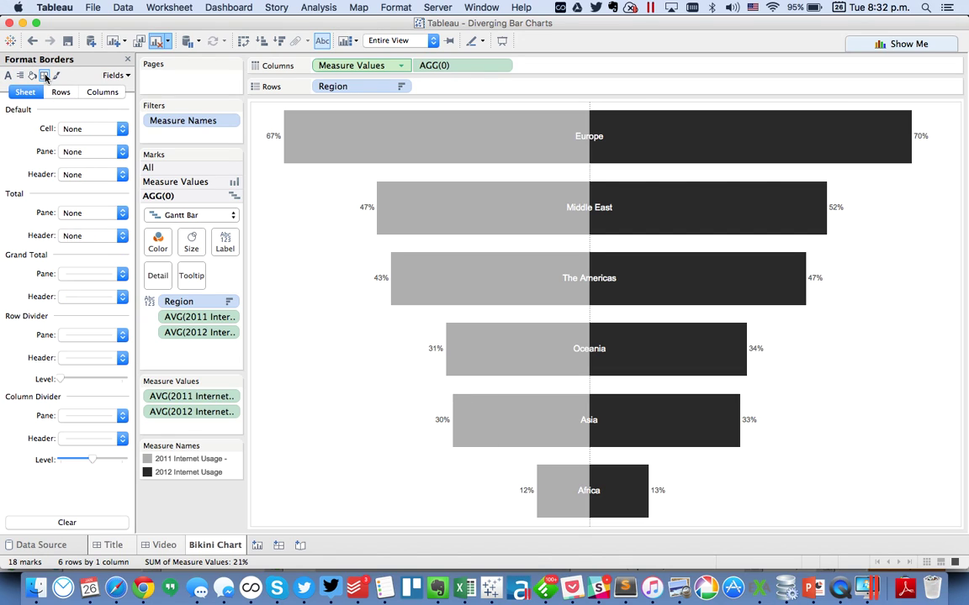
left_click(70, 340)
left_click(55, 417)
left_click(72, 418)
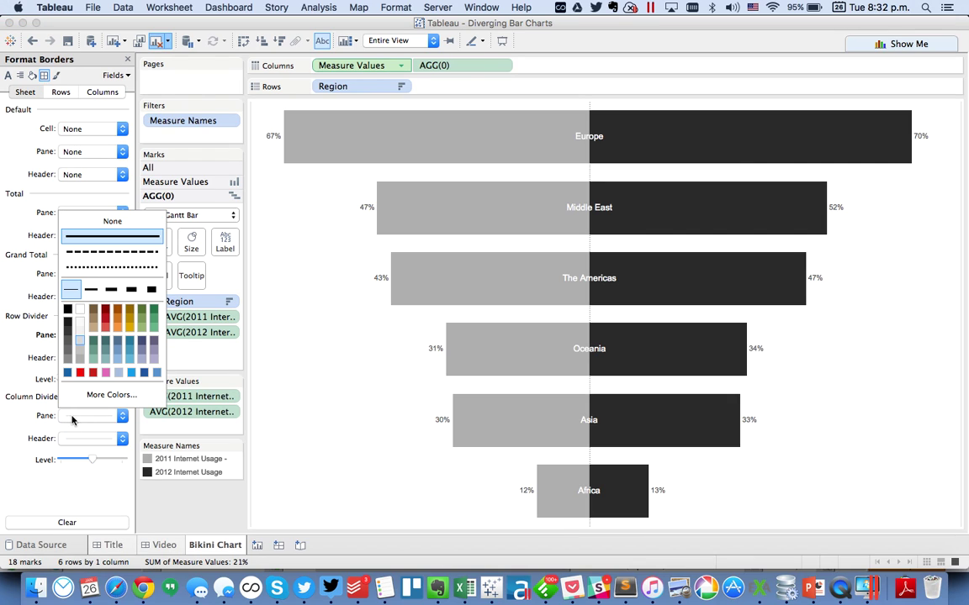
left_click(102, 220)
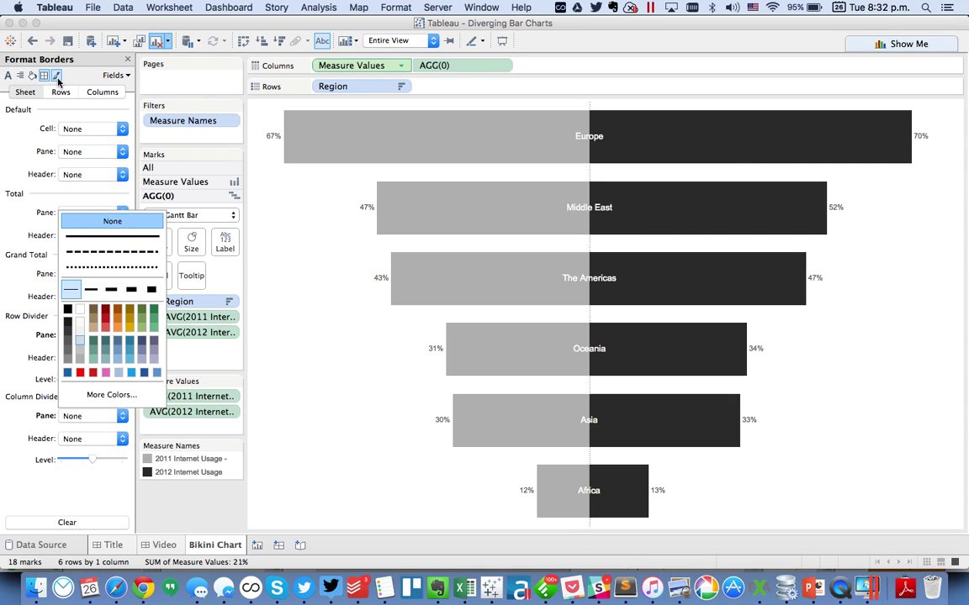
Set Zero Lines to None in the sheet's Lines formatting
left_click(57, 77)
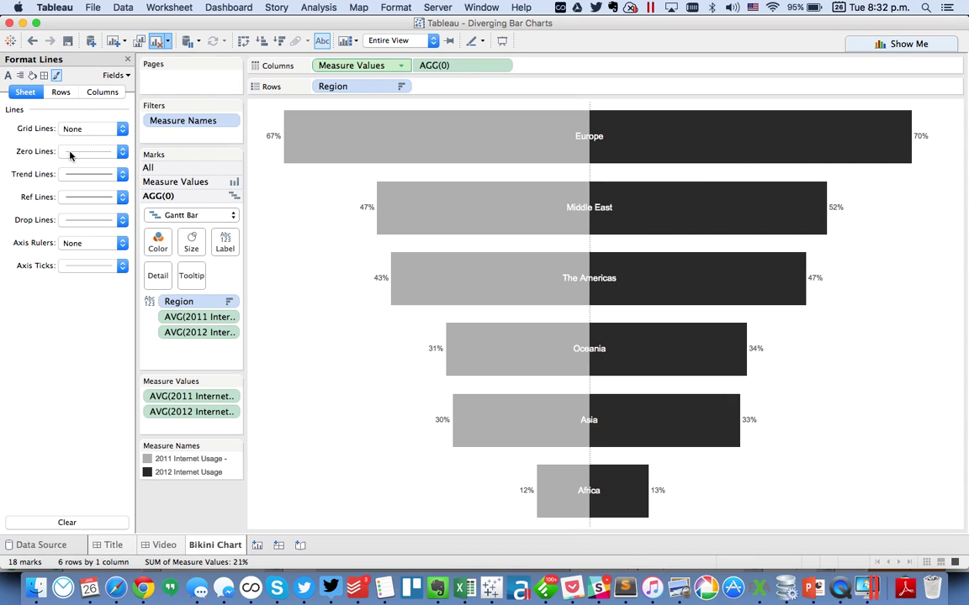
left_click(74, 151)
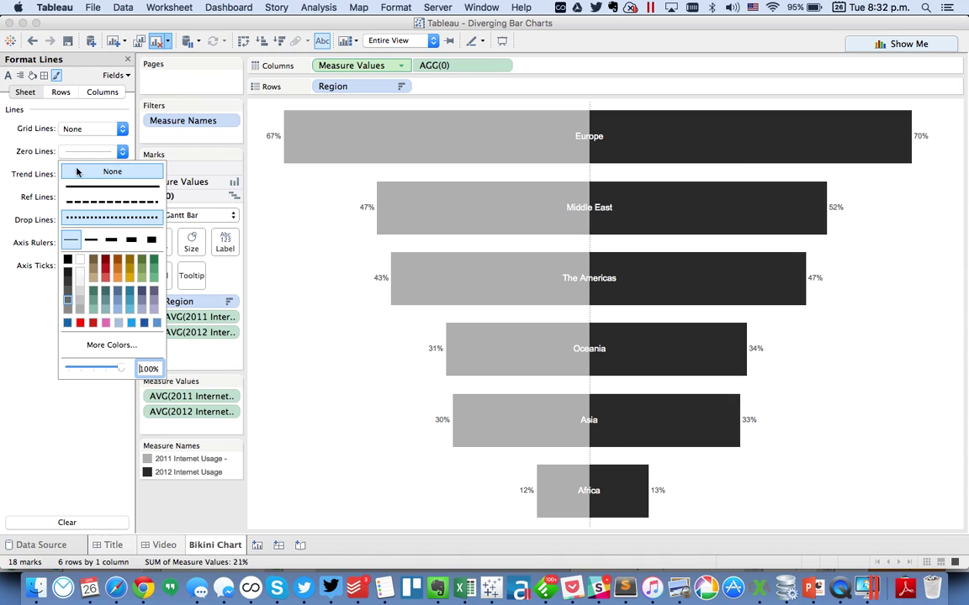
left_click(263, 257)
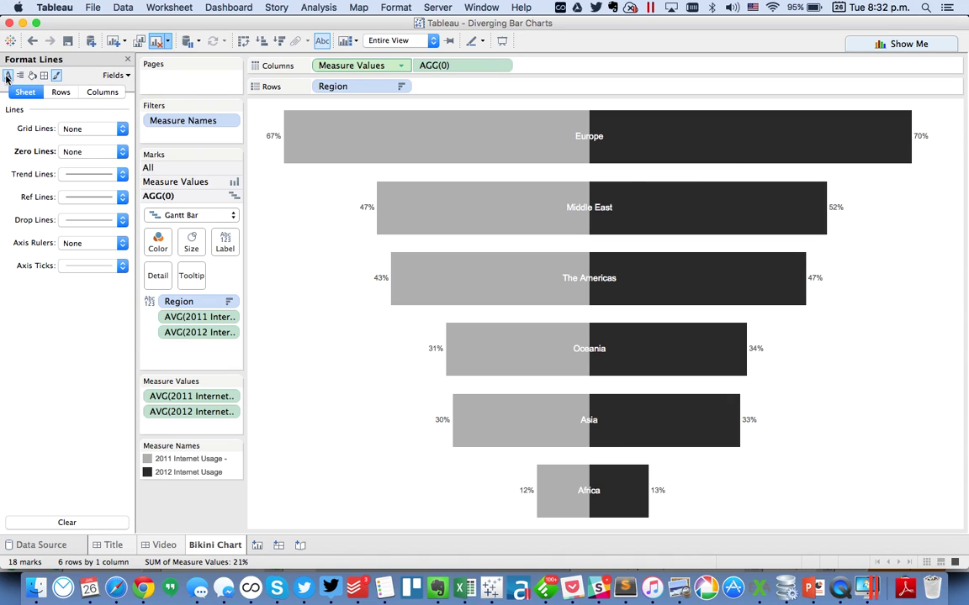
Set the worksheet default font to Avenir, size 10
left_click(8, 75)
left_click(71, 129)
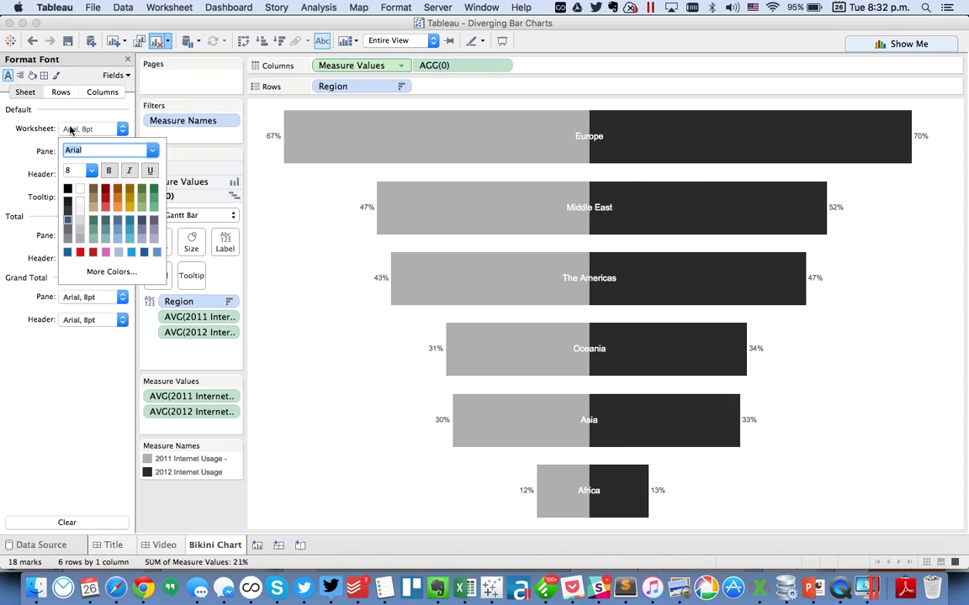
left_click(152, 150)
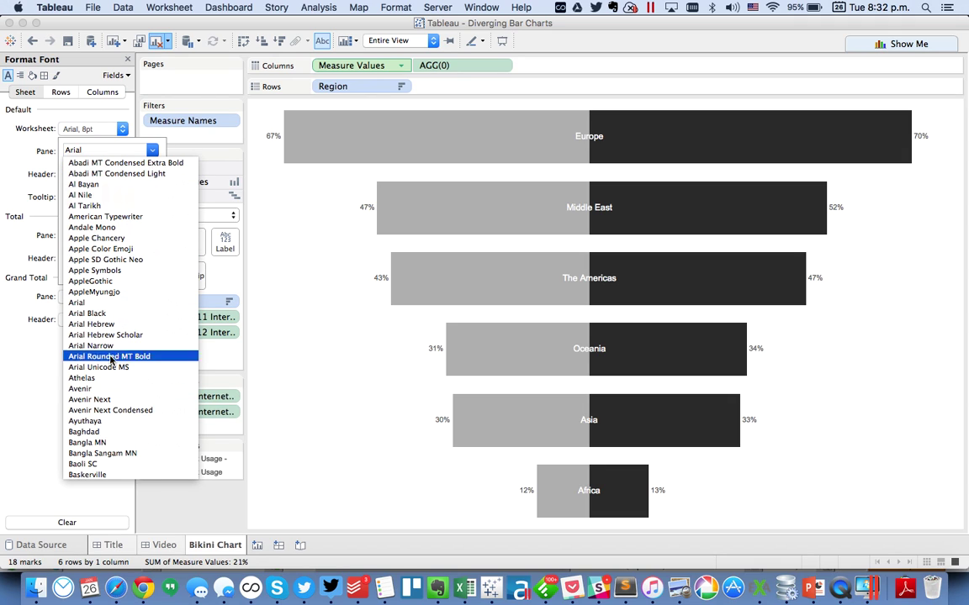
left_click(104, 389)
left_click(92, 171)
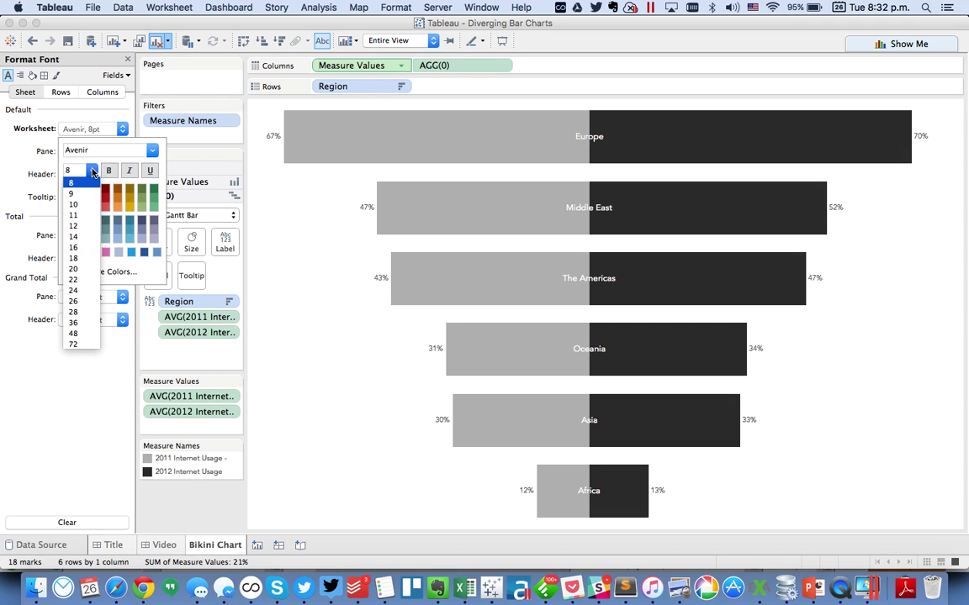
left_click(81, 206)
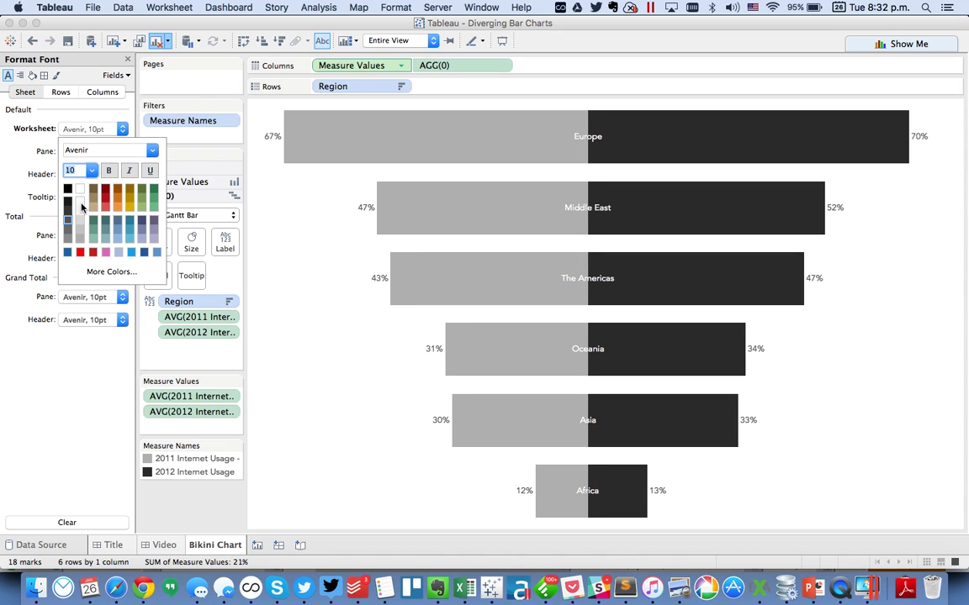
left_click(38, 175)
Change the tooltip font to Avenir
left_click(69, 198)
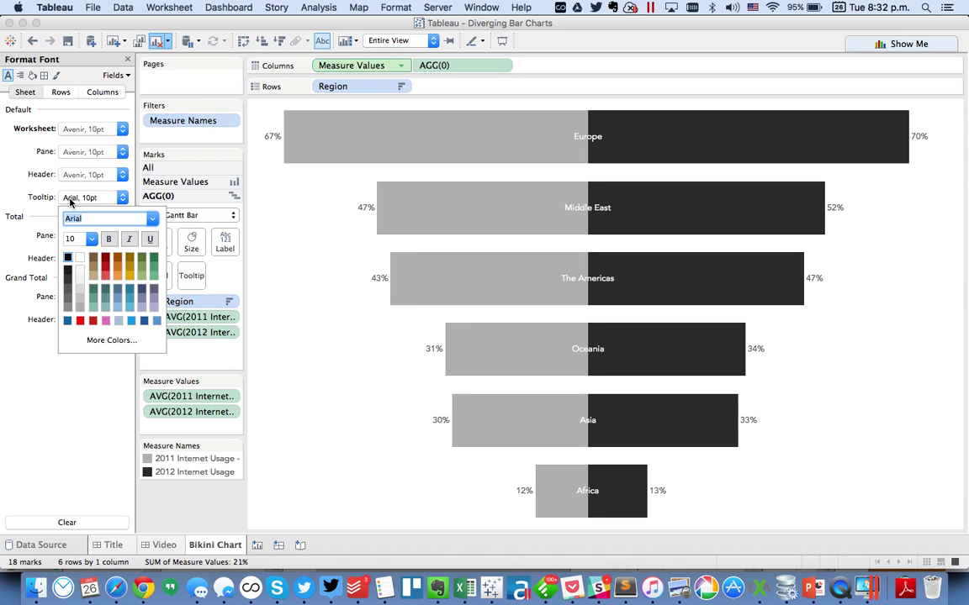
type("Avenir")
left_click(318, 283)
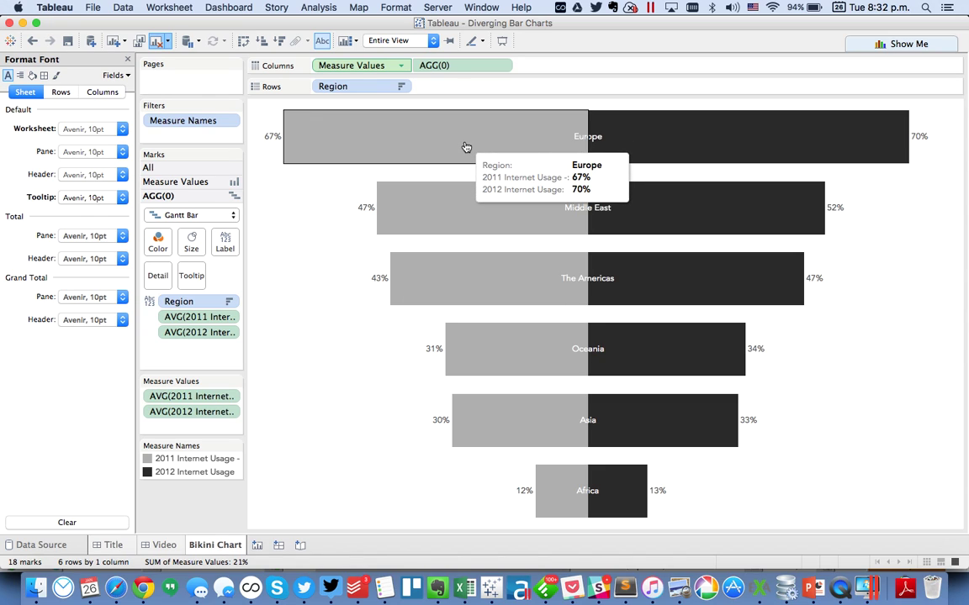
Turn off the chart's tooltips, including tooltip command buttons
left_click(127, 59)
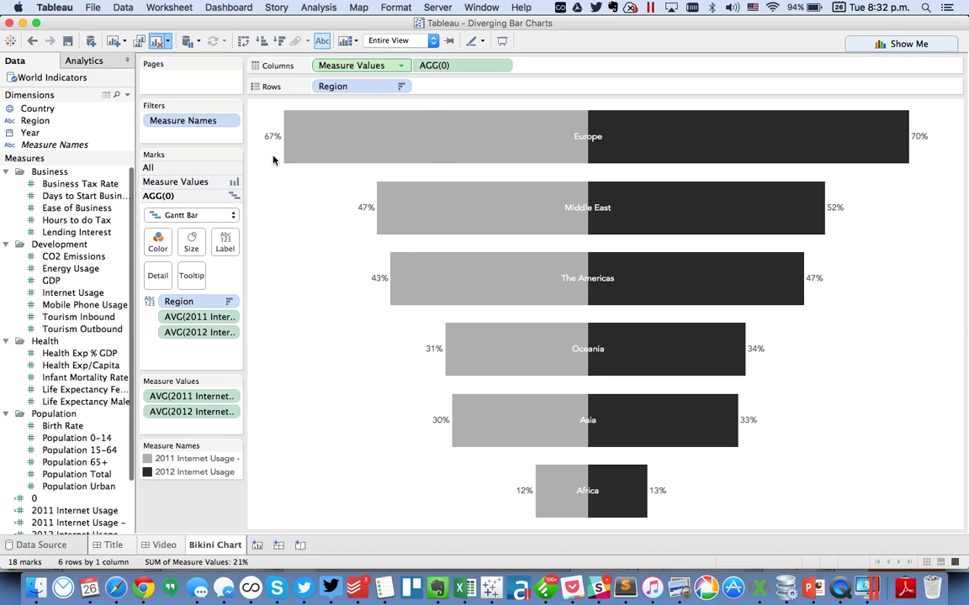
left_click(158, 7)
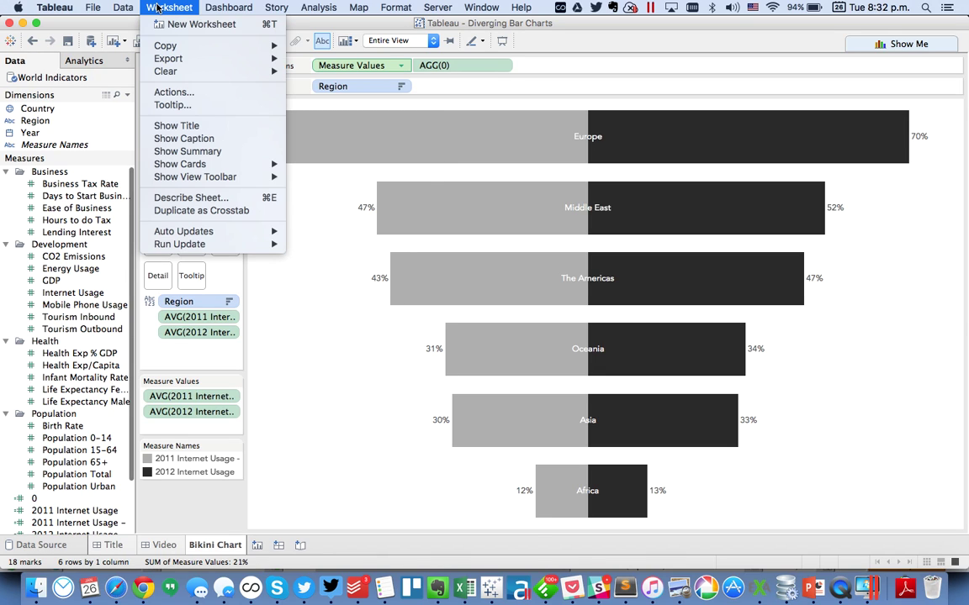
left_click(168, 104)
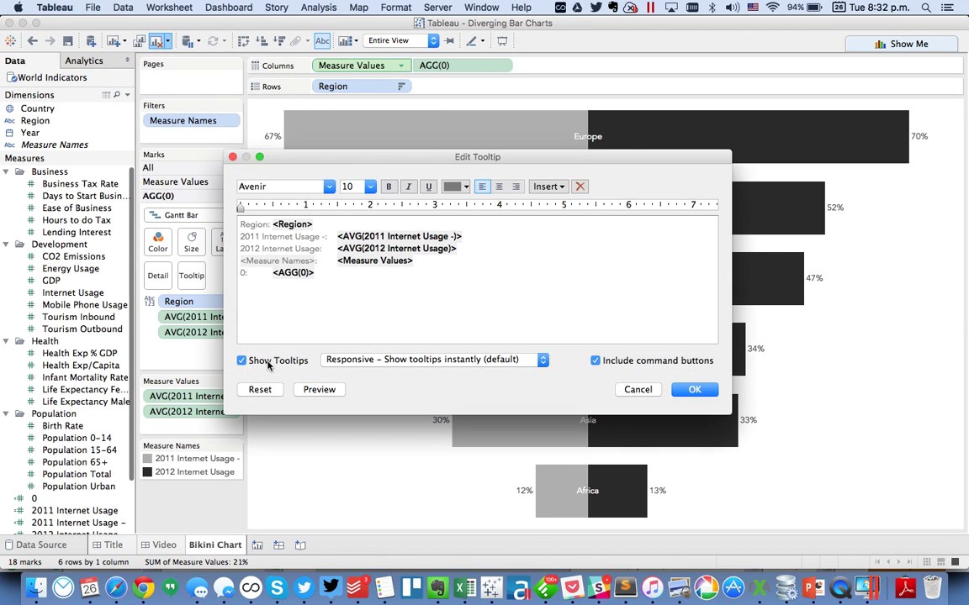
left_click(242, 360)
left_click(618, 363)
left_click(694, 389)
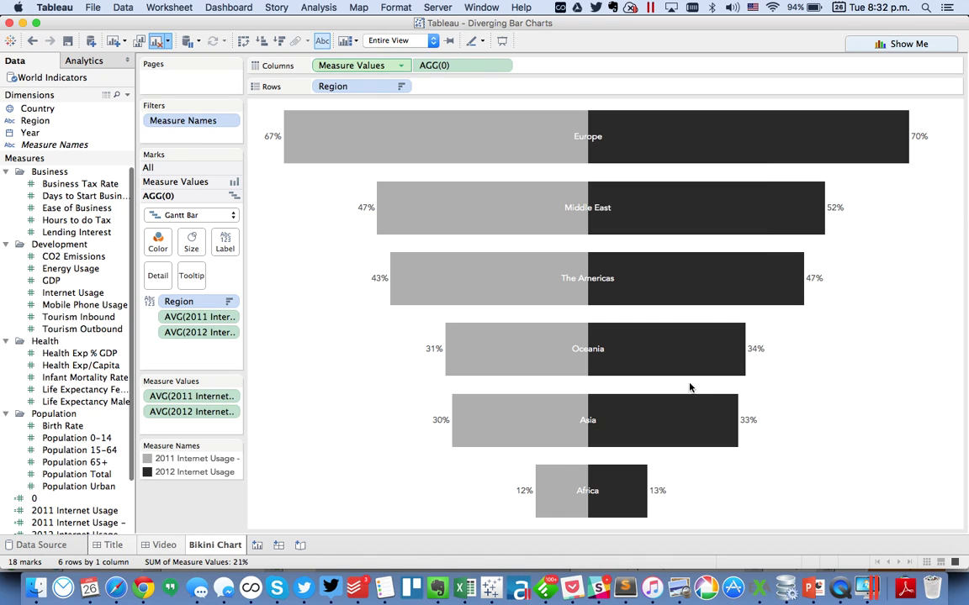
Make the region-name labels inside the bars 12pt
left_click(226, 241)
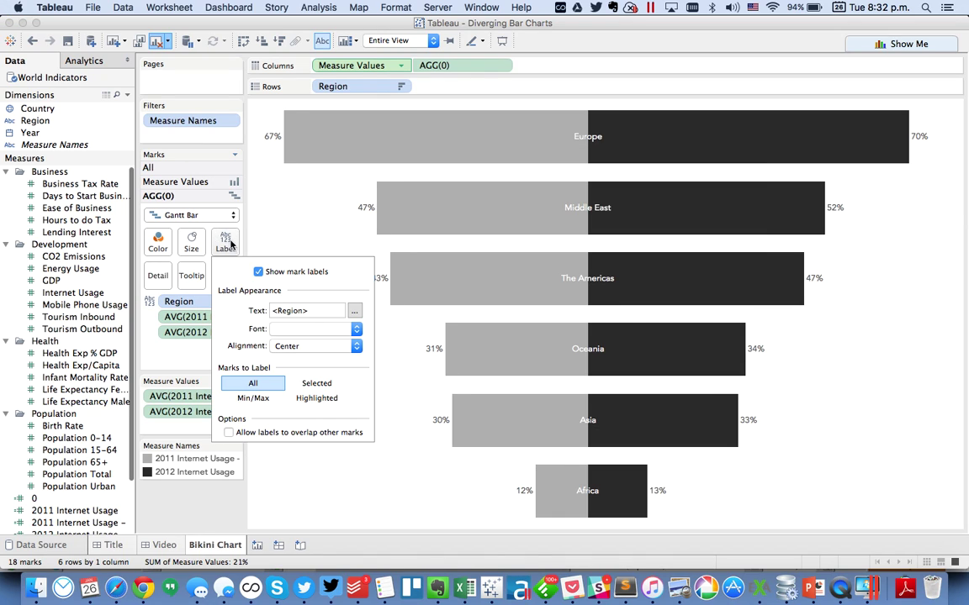
left_click(303, 331)
left_click(302, 372)
left_click(302, 375)
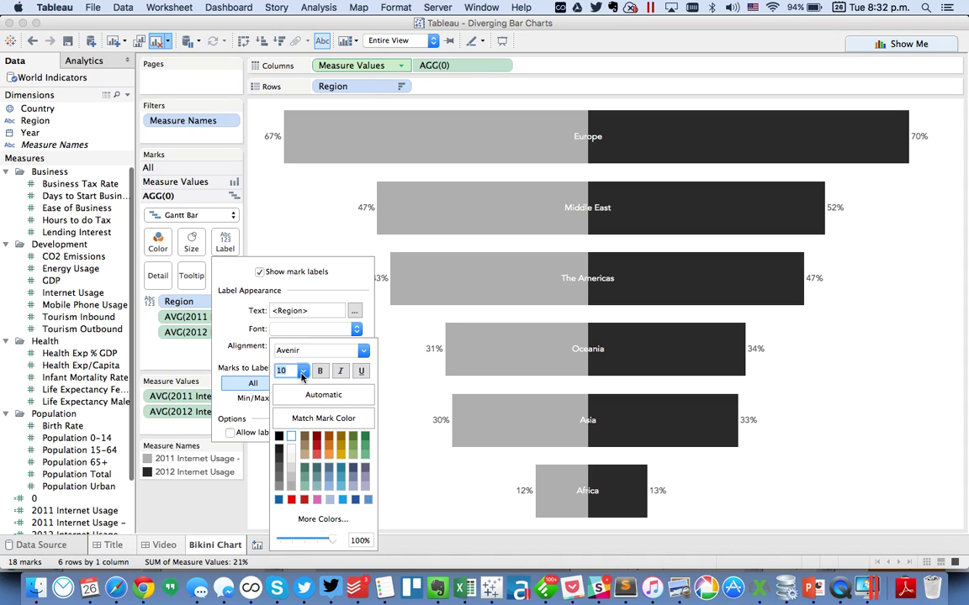
left_click(302, 376)
left_click(271, 425)
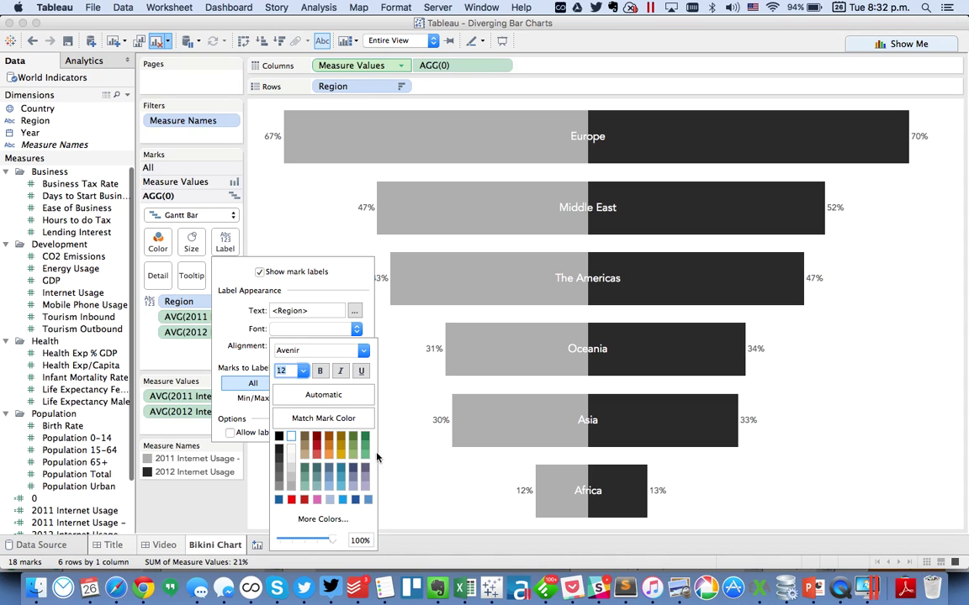
left_click(396, 472)
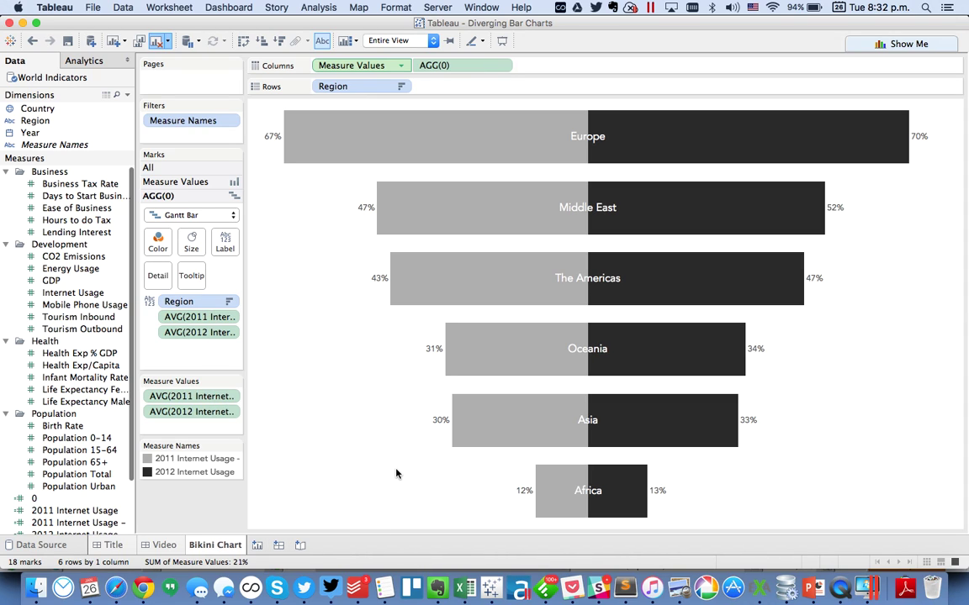
Create a new dashboard (Dashboard 3) using the Laptop size preset
left_click(279, 547)
left_click(85, 482)
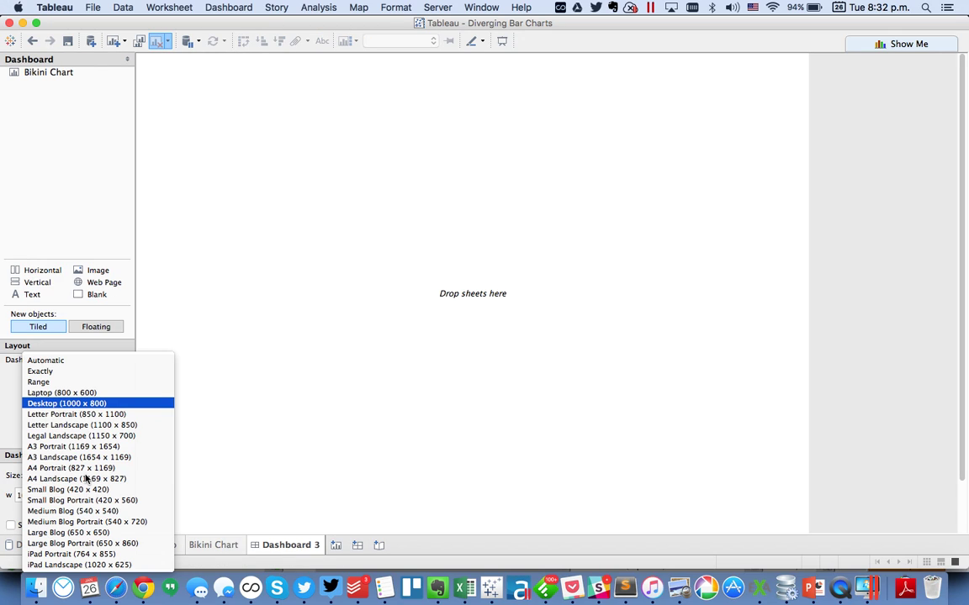
left_click(85, 392)
left_click(120, 547)
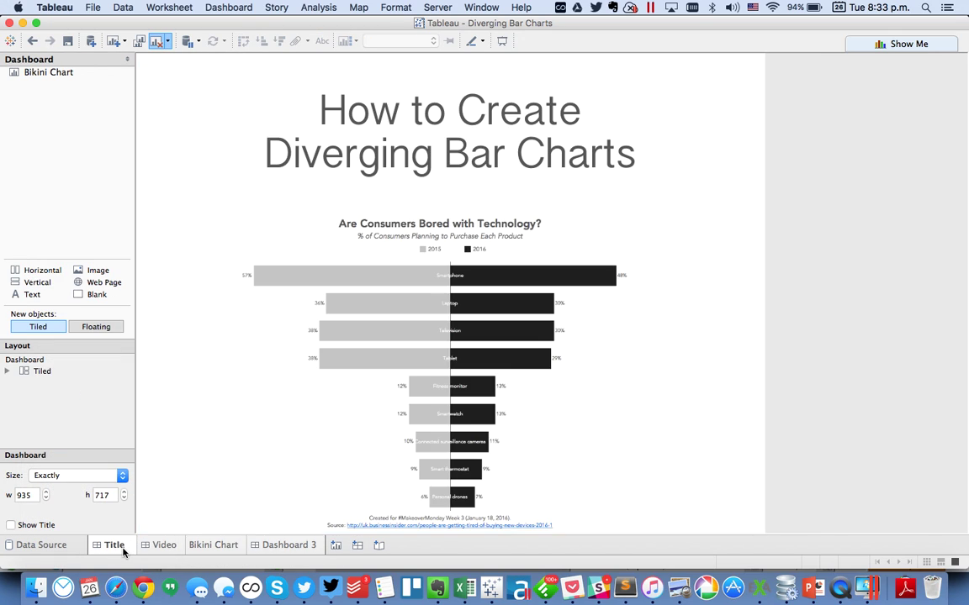
left_click(273, 546)
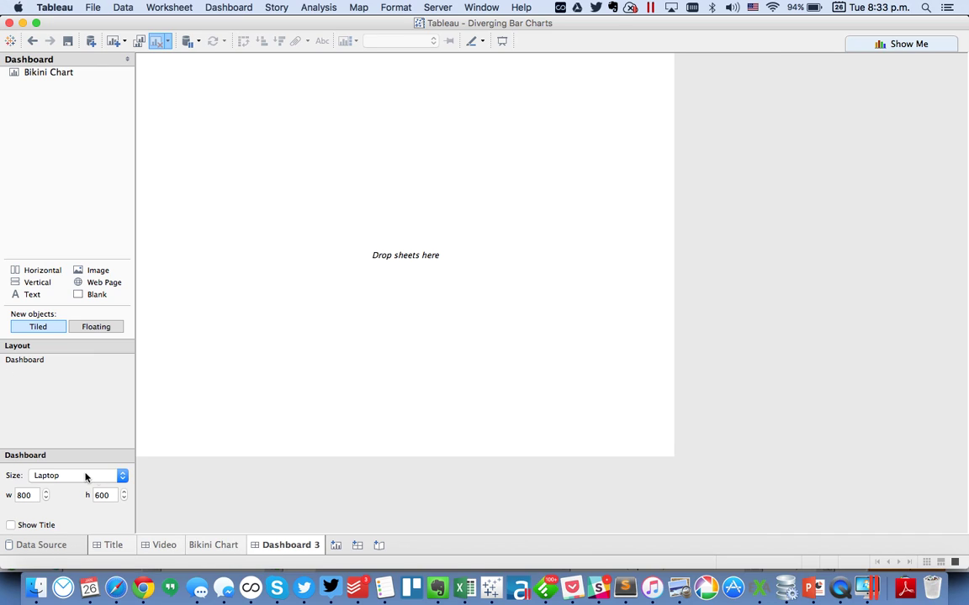
Size the dashboard 935 × 717 and place the Bikini Chart sheet on it
double_click(24, 496)
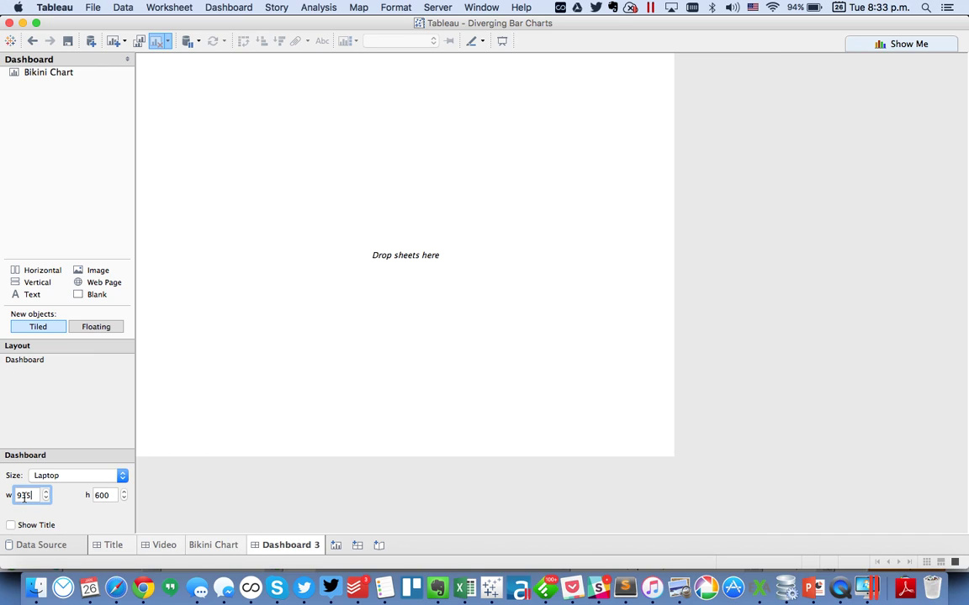
type("935")
key("Tab")
type("717")
key("Return")
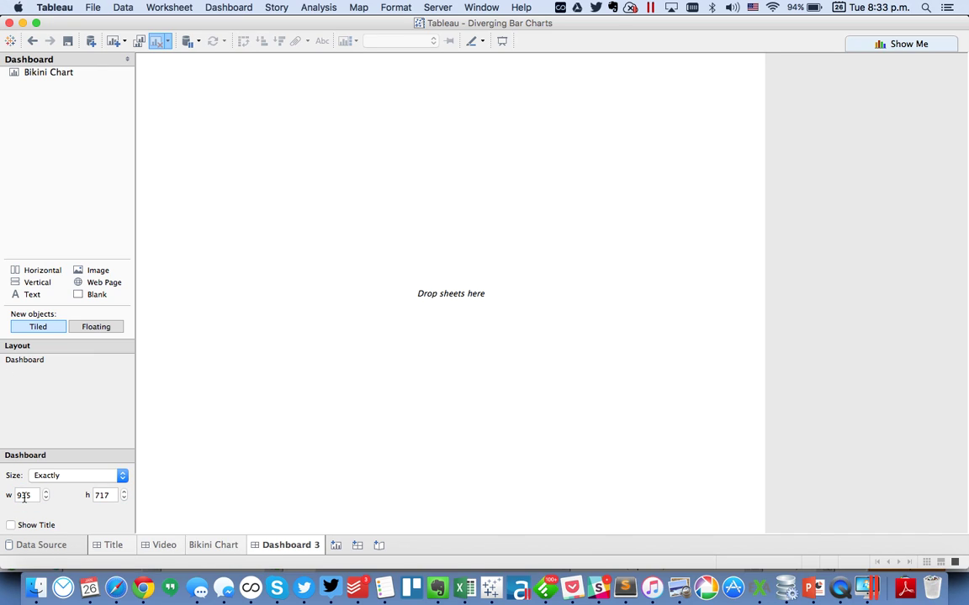
left_click_drag(47, 73, 369, 251)
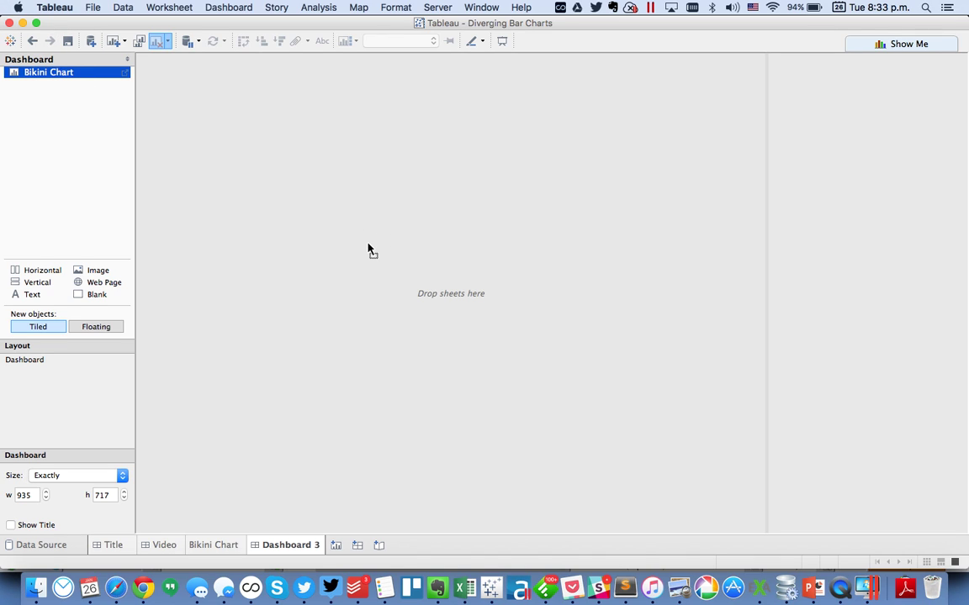
Show the 'Dashboard 3' title and hide the Bikini Chart sheet title
left_click(10, 526)
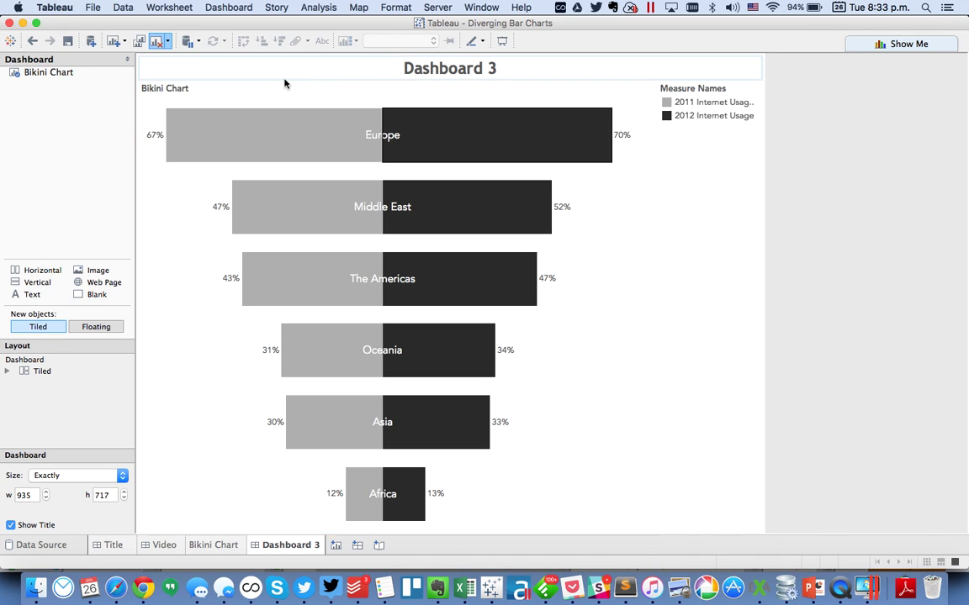
right_click(172, 90)
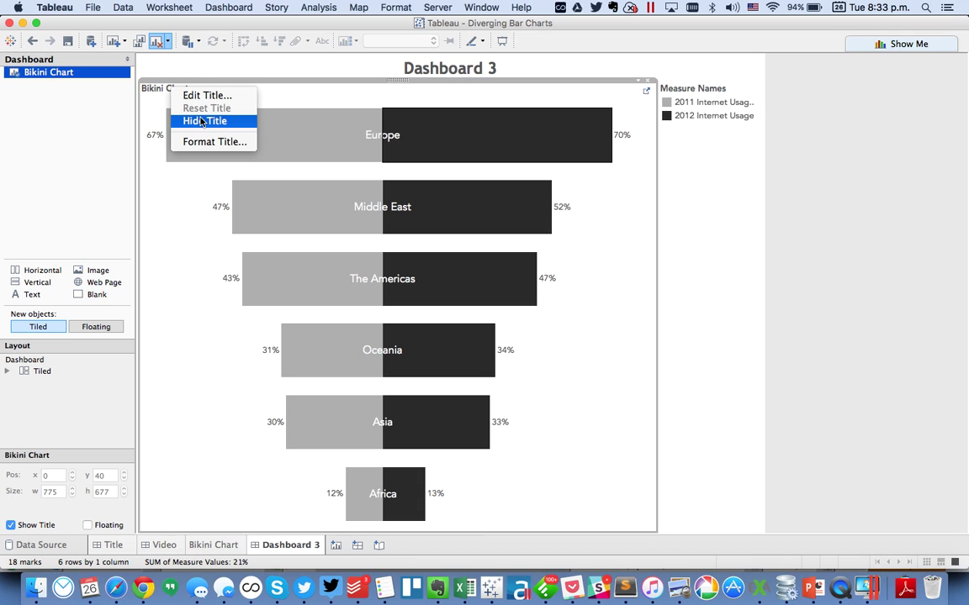
left_click(202, 121)
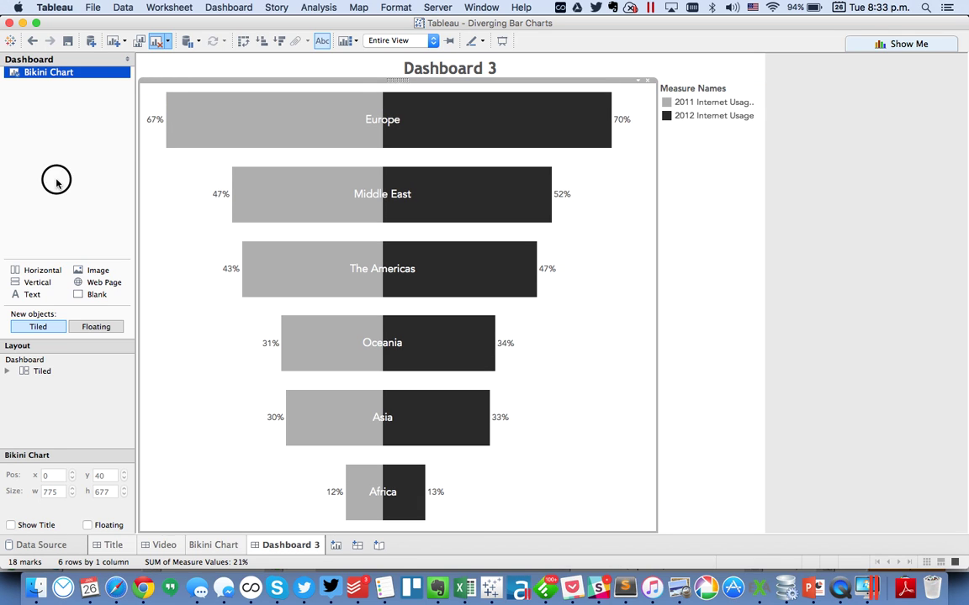
left_click(57, 180)
Move the colour legend under the title as a single untitled row with widened entries
left_click(733, 95)
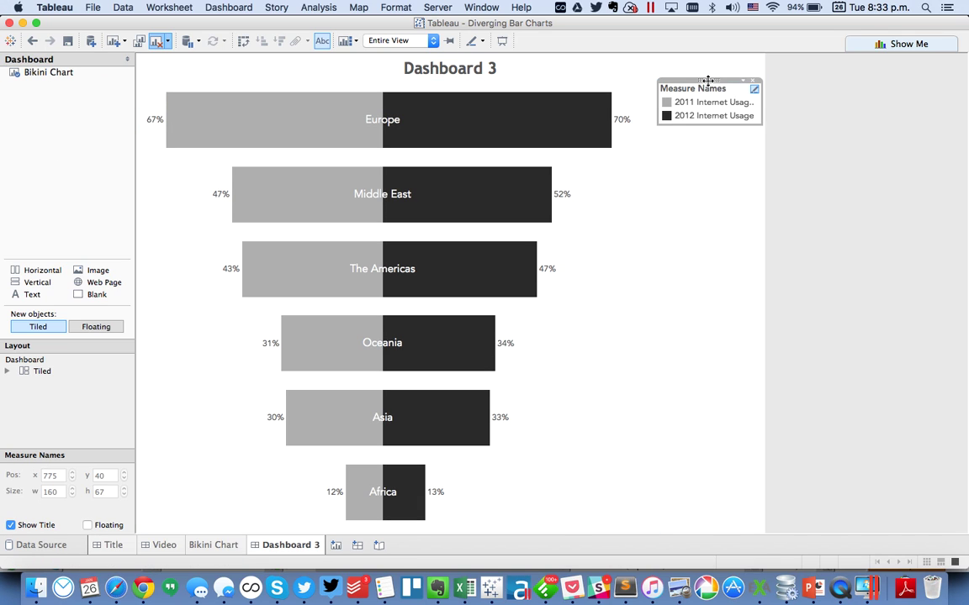
left_click_drag(707, 80, 515, 83)
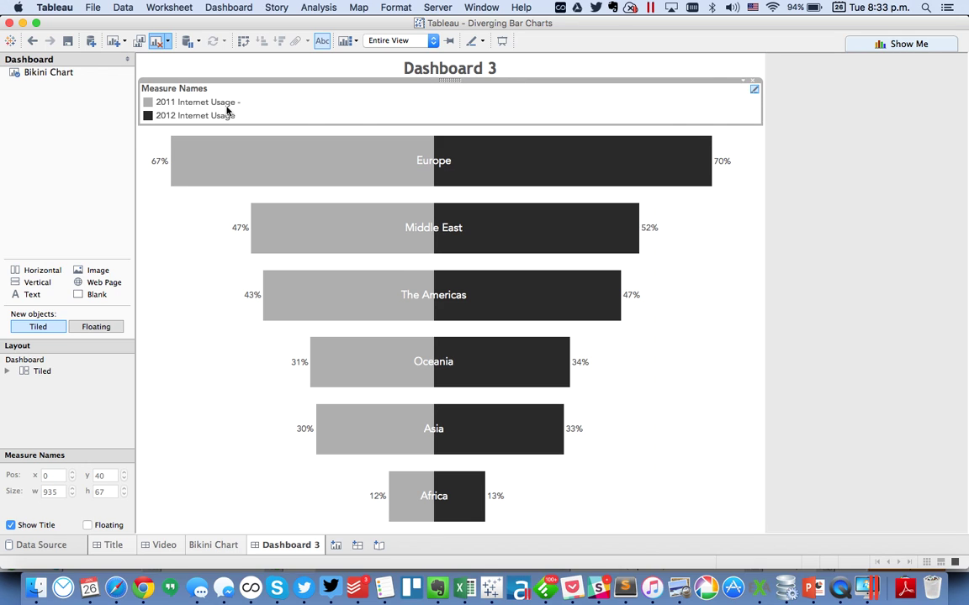
left_click(744, 83)
mouse_move(802, 153)
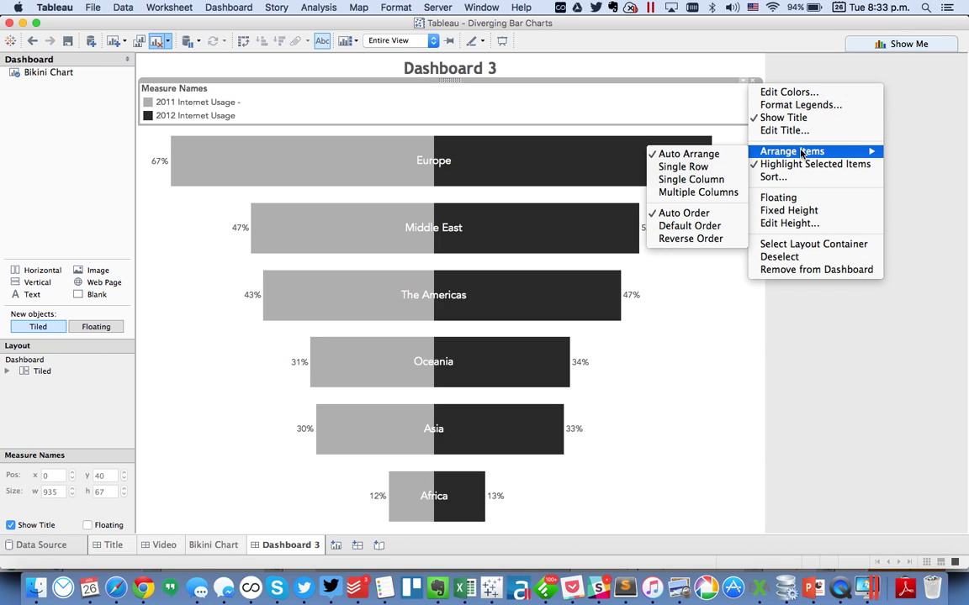
left_click(721, 166)
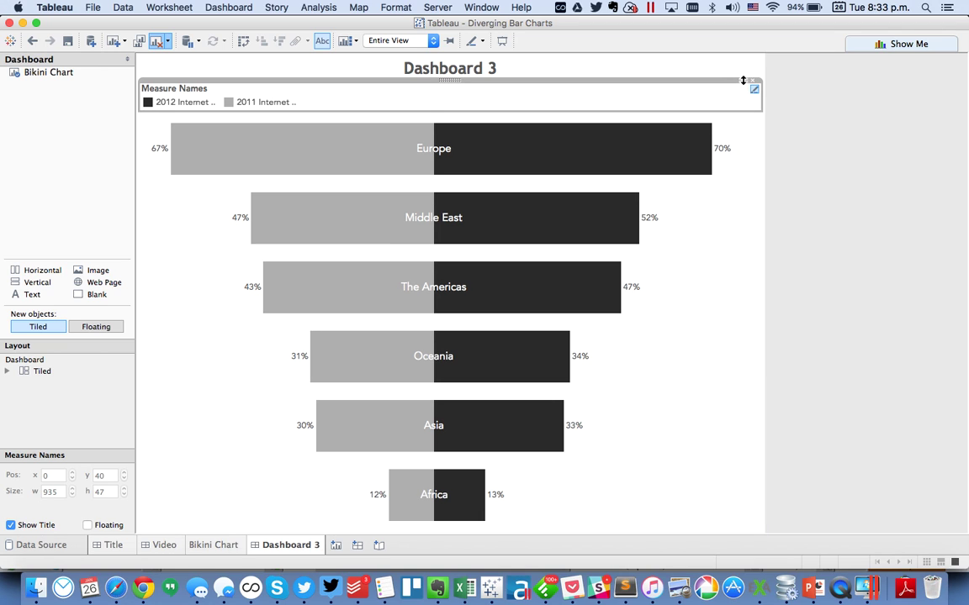
left_click(743, 80)
left_click(767, 113)
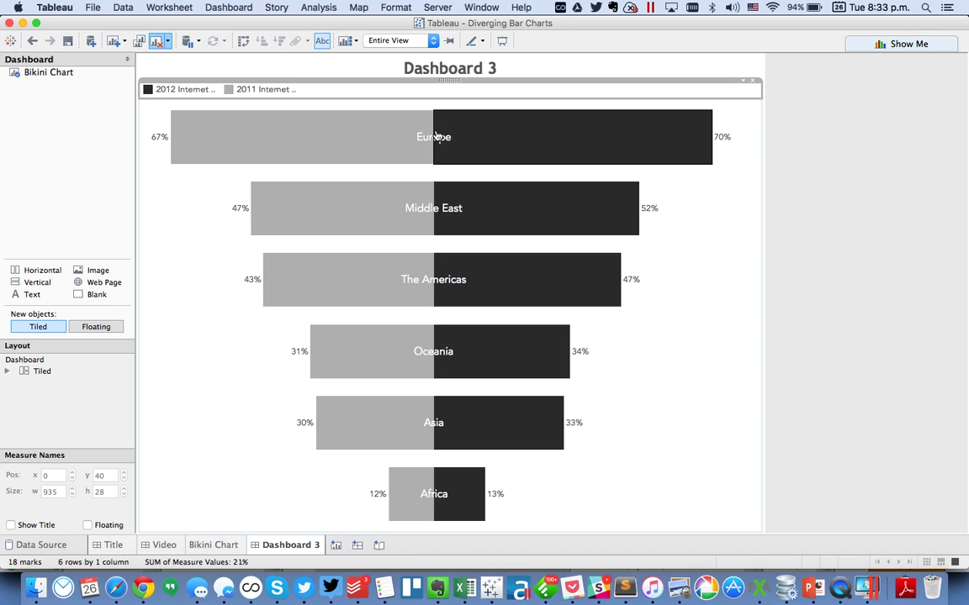
left_click_drag(198, 89, 270, 89)
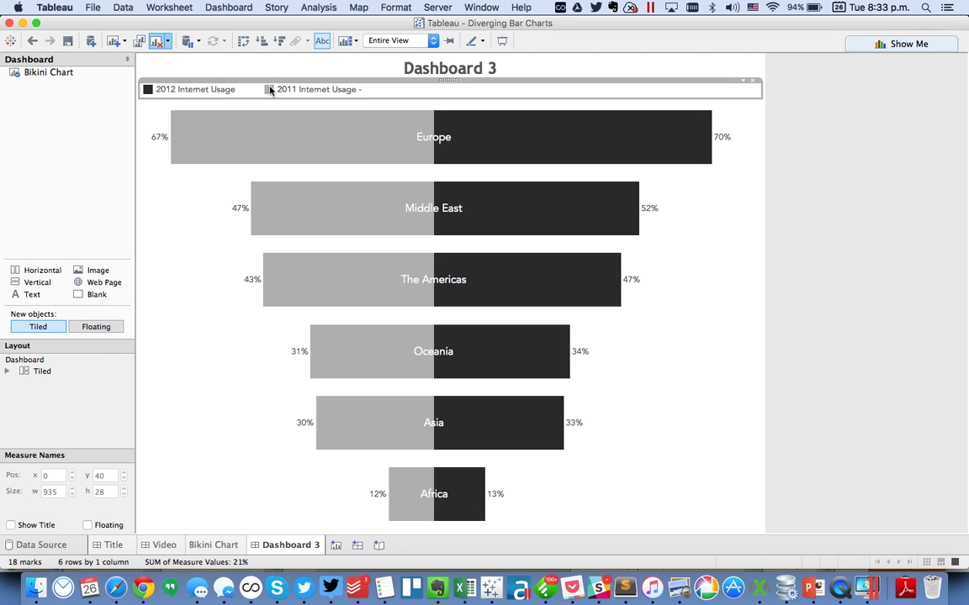
left_click(72, 172)
Add a spacer and container, then centre and widen the legend so '2011 Internet Usage' fits
left_click_drag(91, 294, 60, 200)
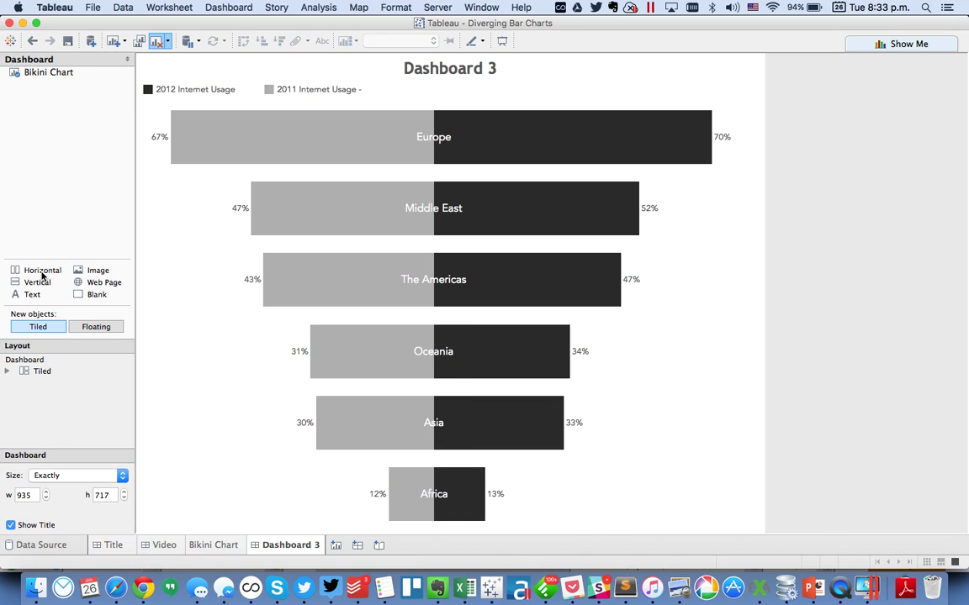
left_click_drag(42, 275, 242, 111)
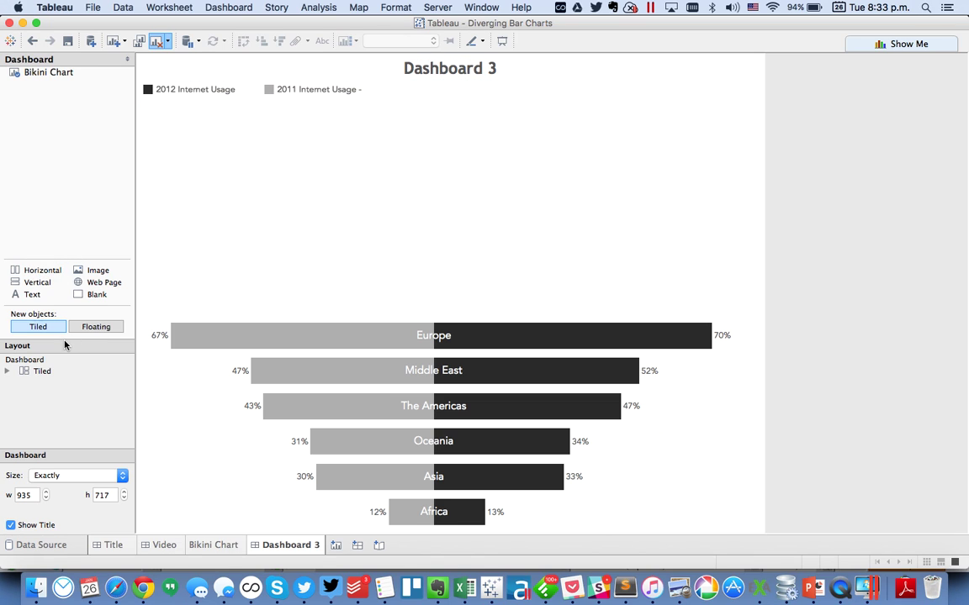
left_click_drag(97, 297, 220, 225)
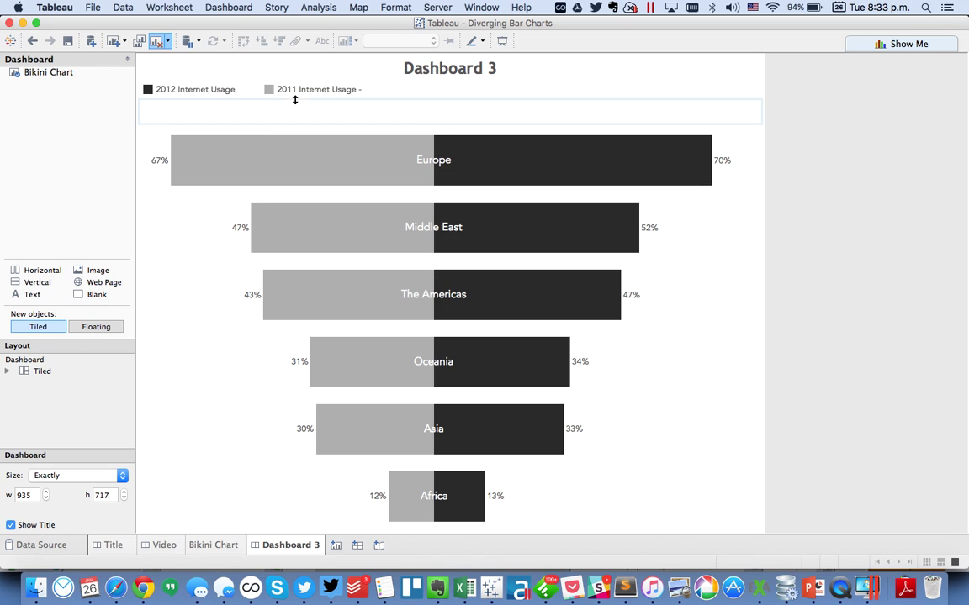
left_click(391, 87)
left_click_drag(446, 82, 573, 124)
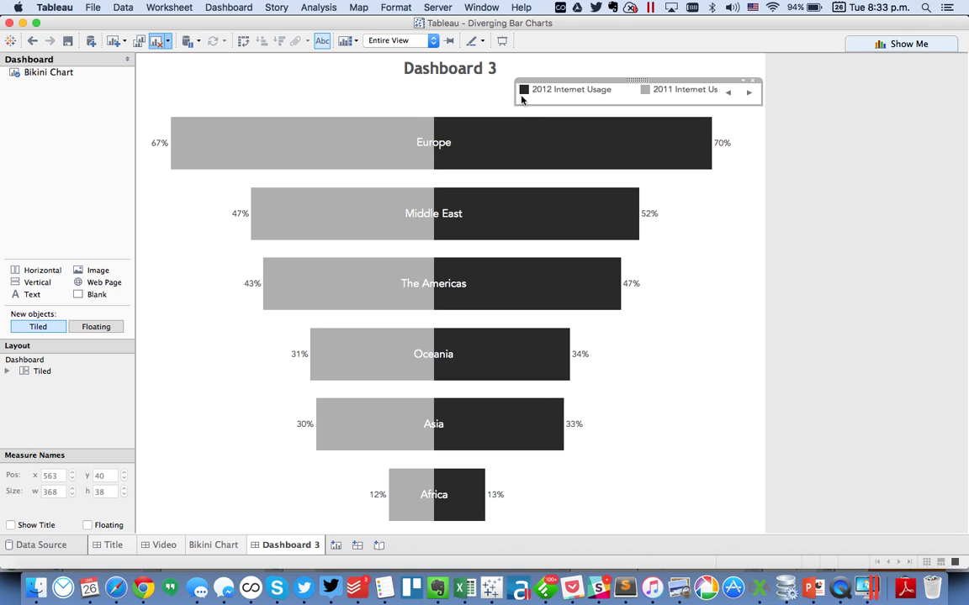
left_click_drag(514, 95, 370, 92)
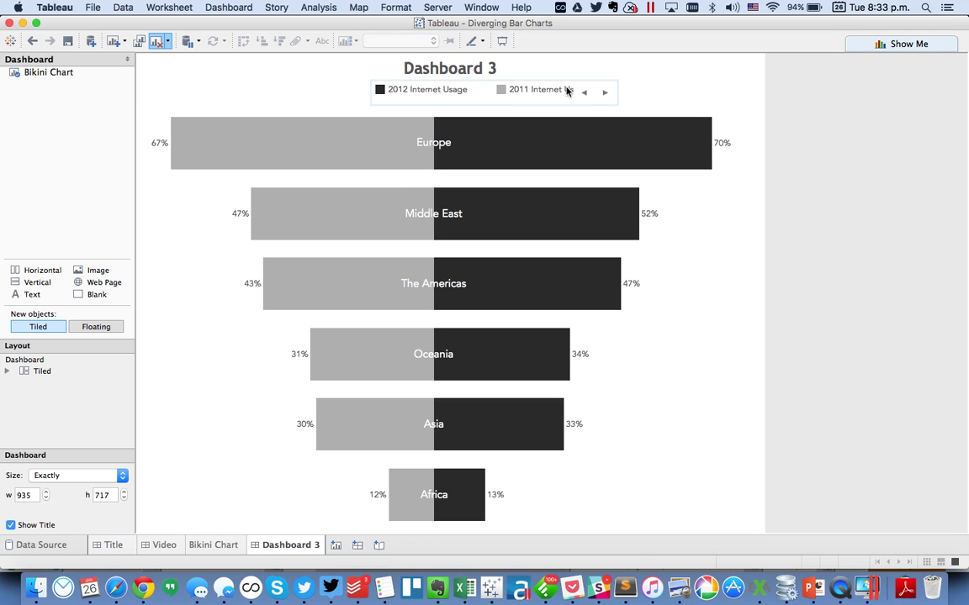
left_click_drag(617, 93, 664, 92)
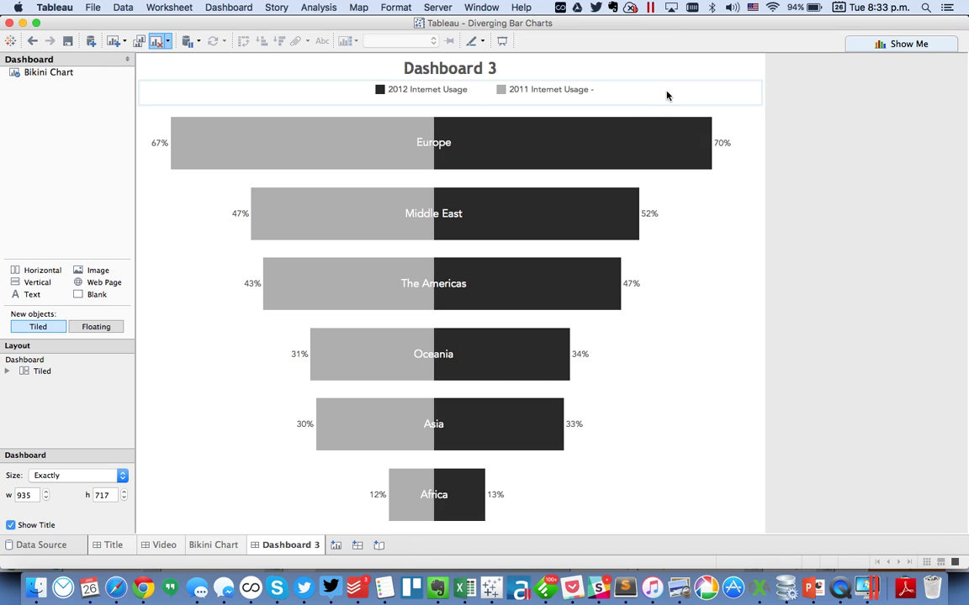
Alias the 2011 legend entry to '2011 Internet Usage' without the trailing dash
left_click(577, 91)
right_click(576, 89)
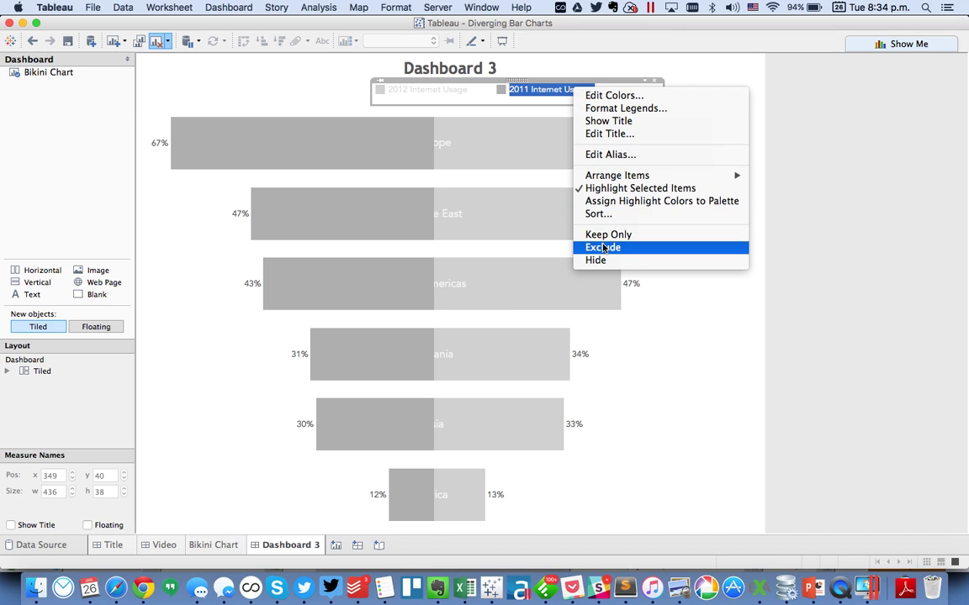
left_click(599, 153)
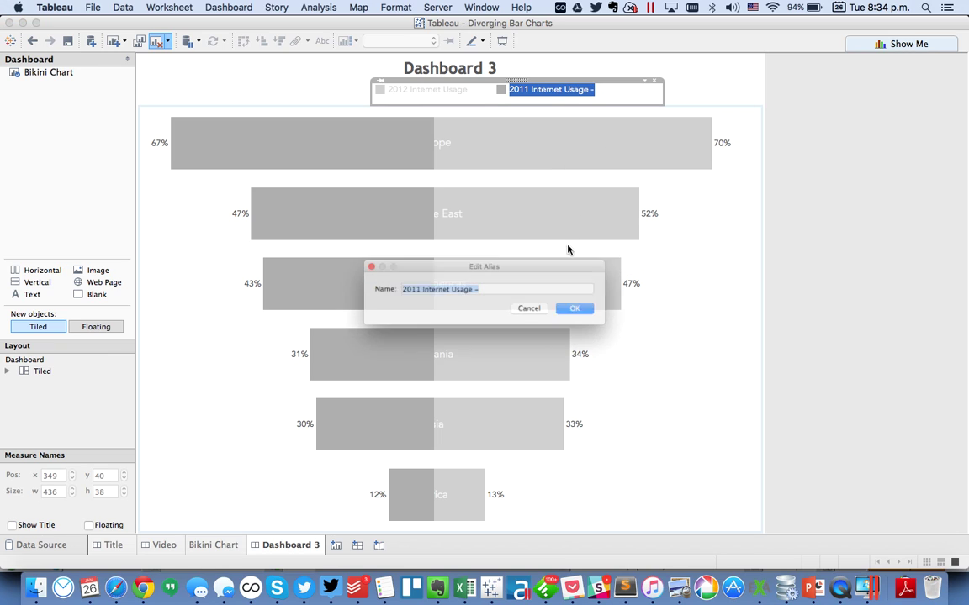
left_click(522, 288)
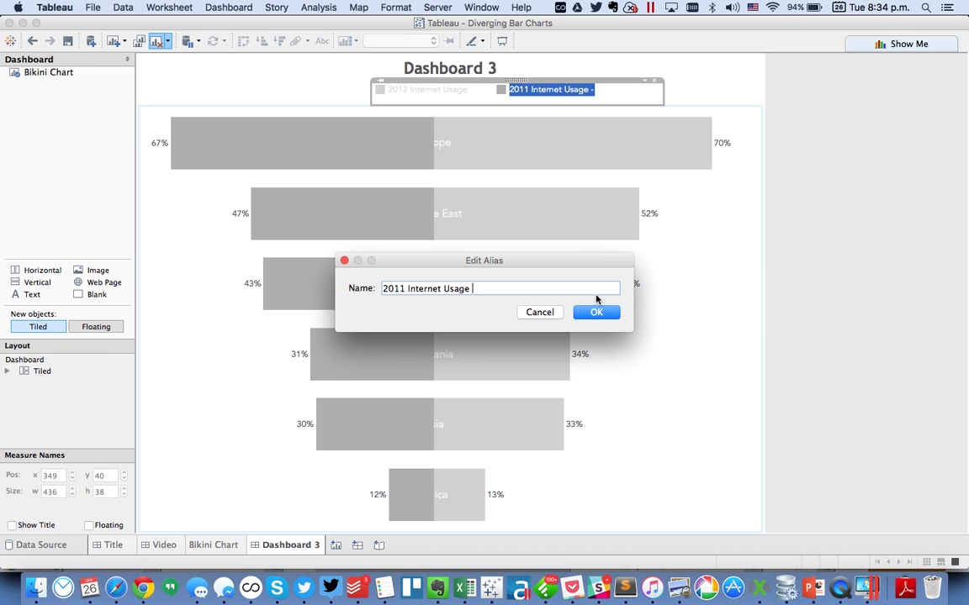
left_click(598, 313)
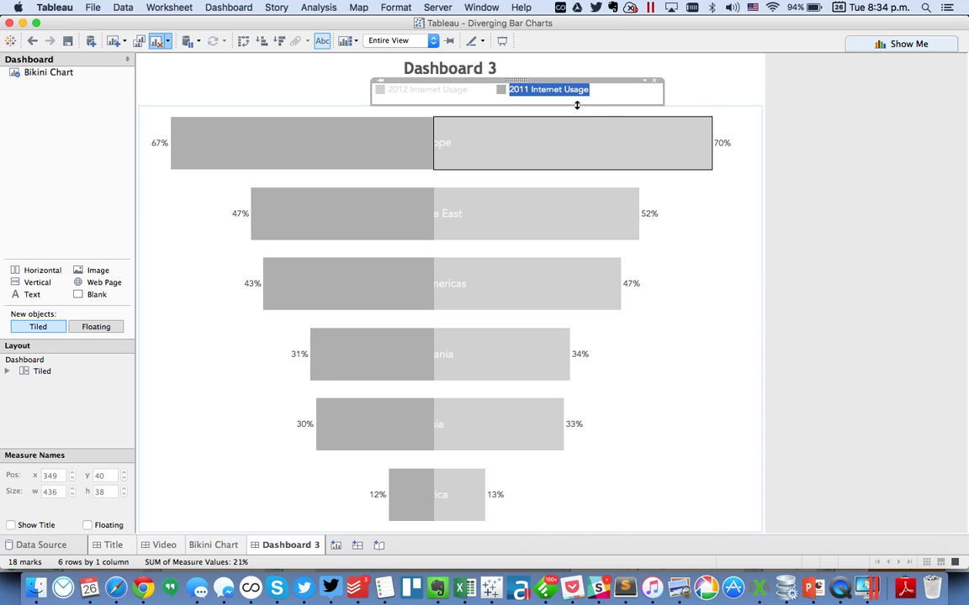
left_click(842, 211)
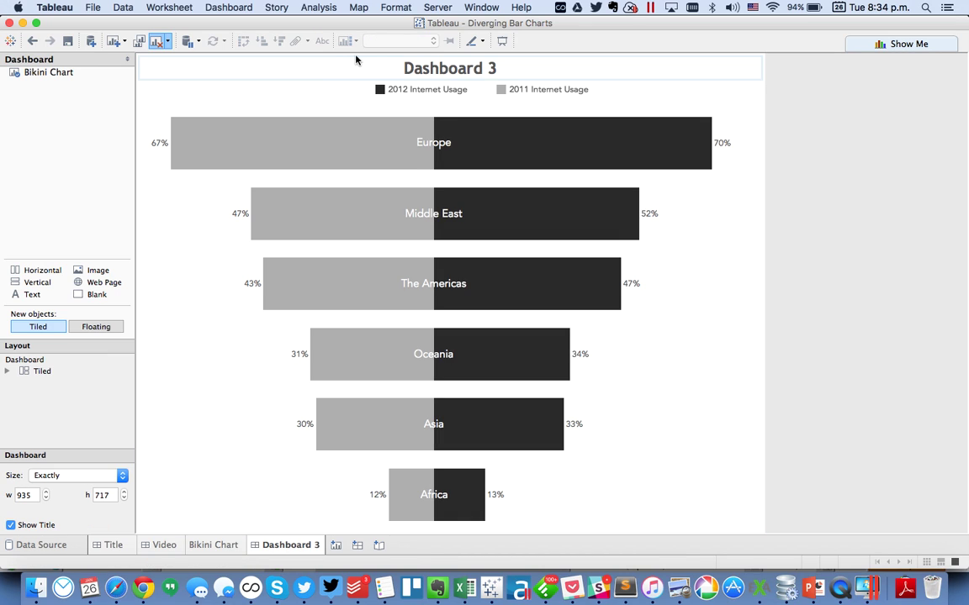
Nudge the legend's left edge so its entries sit centred beneath the title
mouse_move(370, 92)
left_mouse_down()
mouse_move(353, 86)
mouse_move(354, 98)
left_mouse_up()
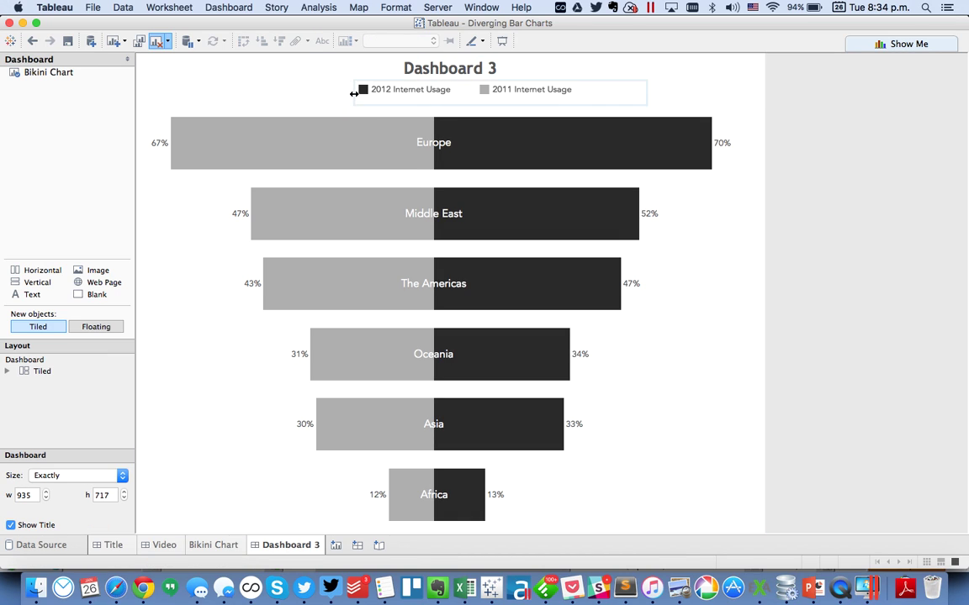
left_click(345, 89)
left_click_drag(336, 97, 336, 97)
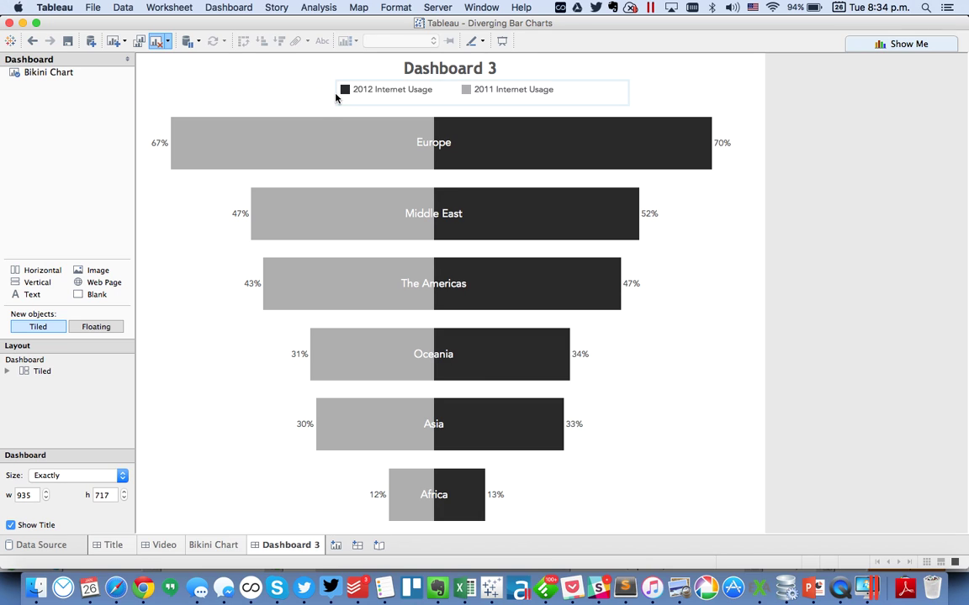
left_click(332, 89)
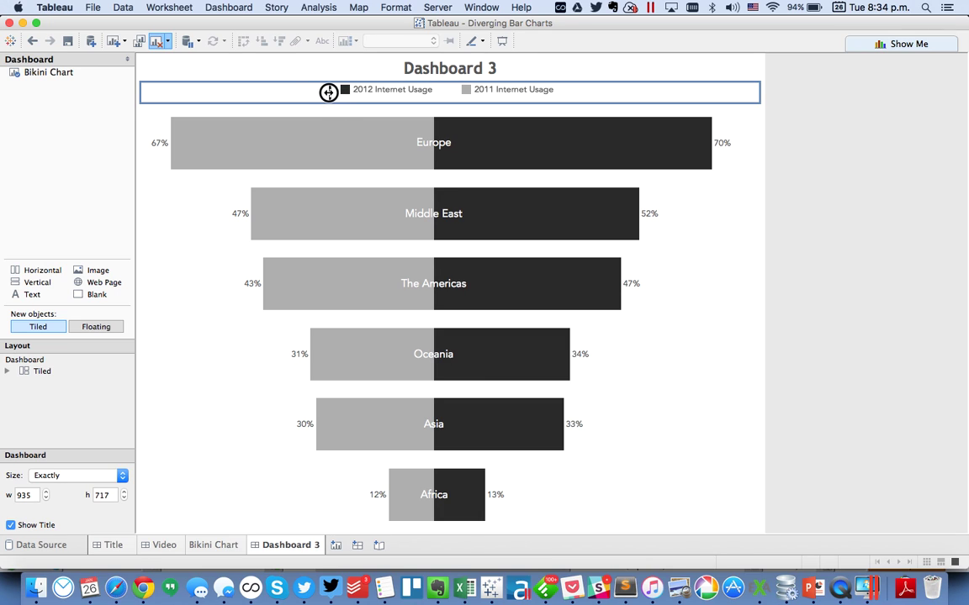
left_click_drag(326, 96, 325, 95)
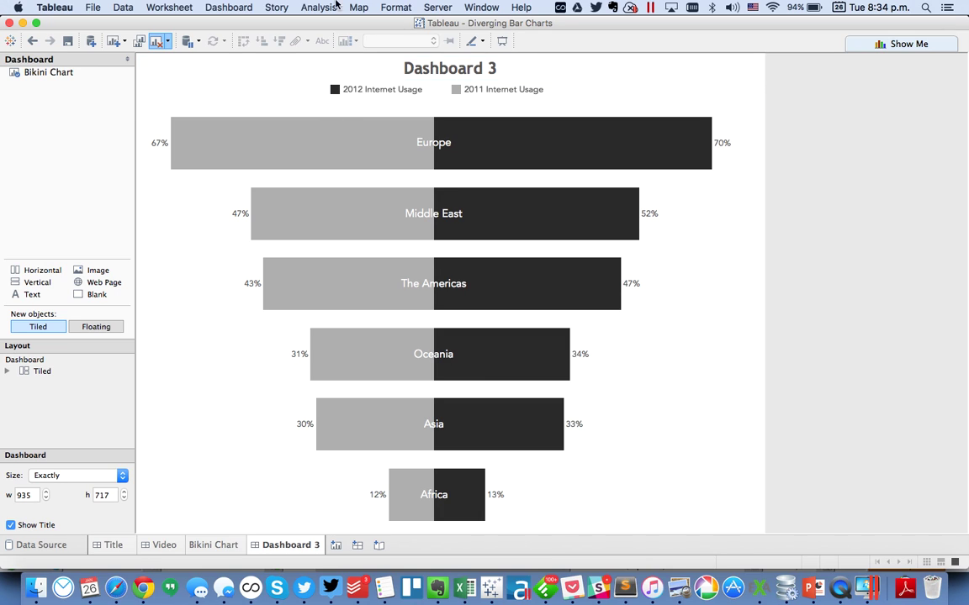
left_click(237, 7)
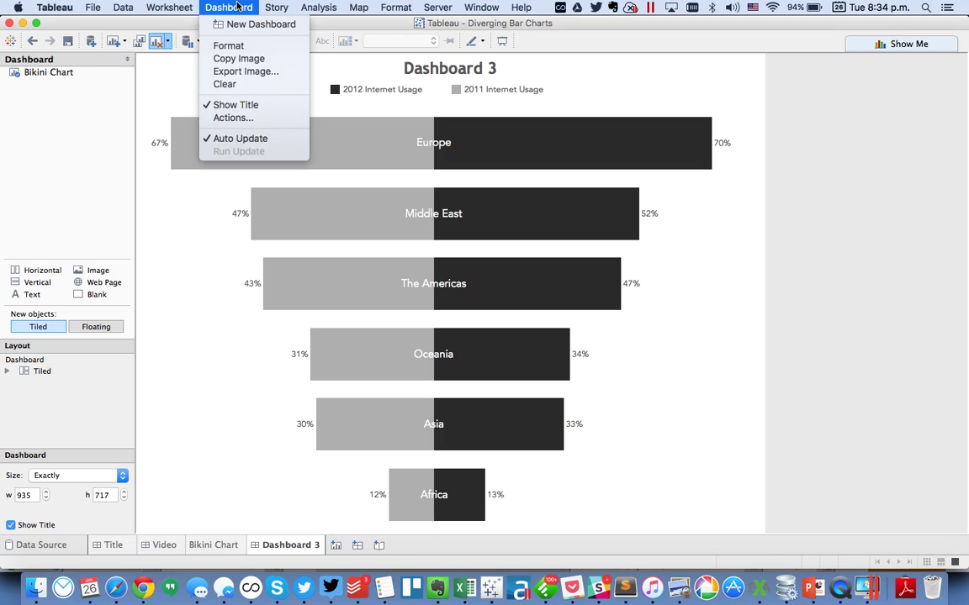
Format the Dashboard 3 title font as Avenir, size 20
left_click(228, 47)
left_click(82, 138)
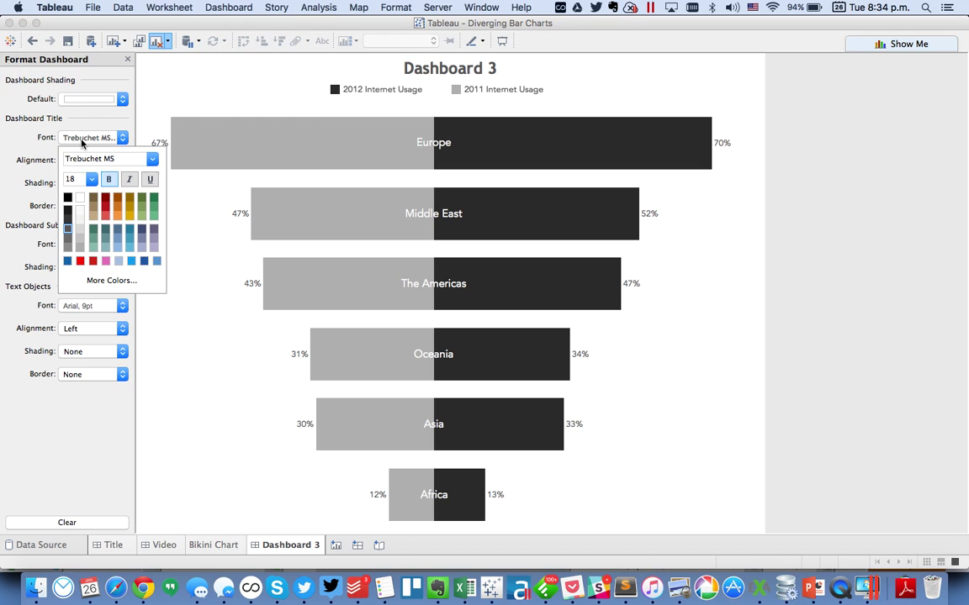
type("avenir")
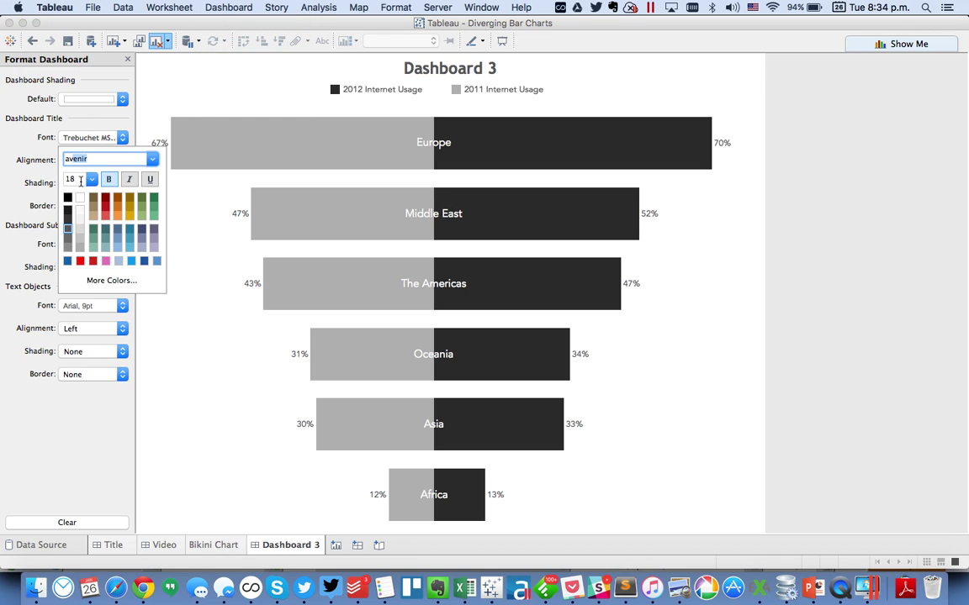
left_click(91, 179)
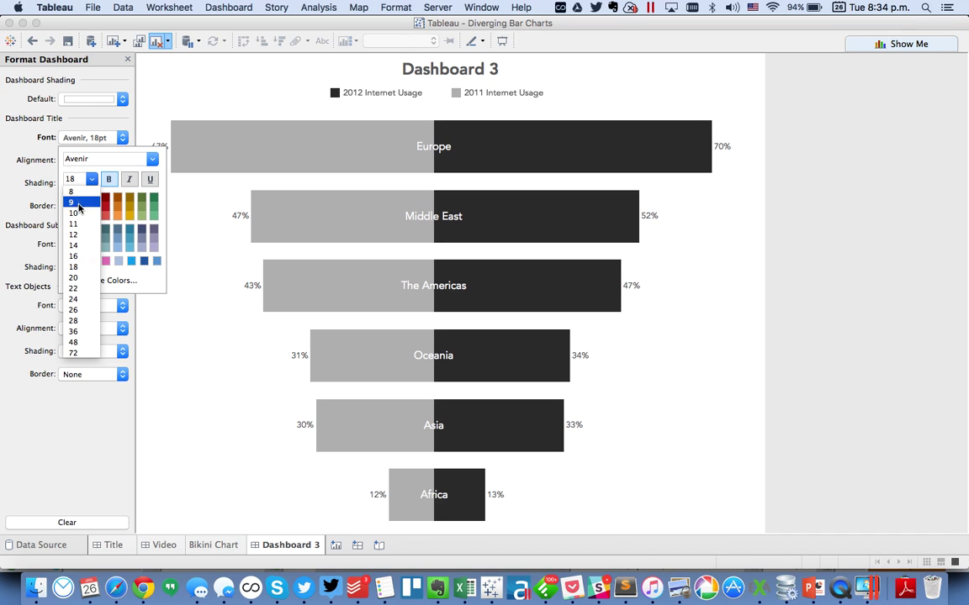
left_click(74, 278)
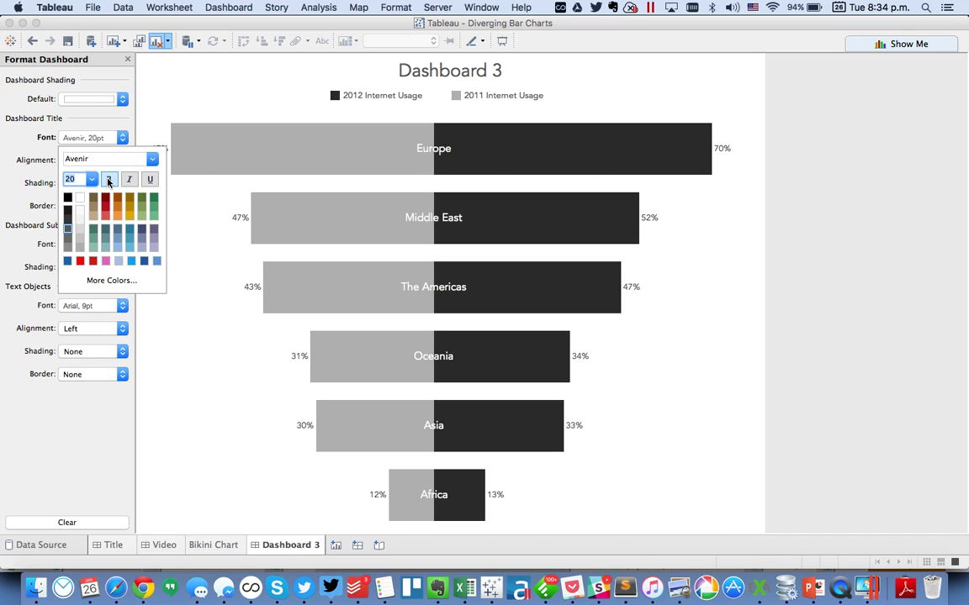
left_click(46, 203)
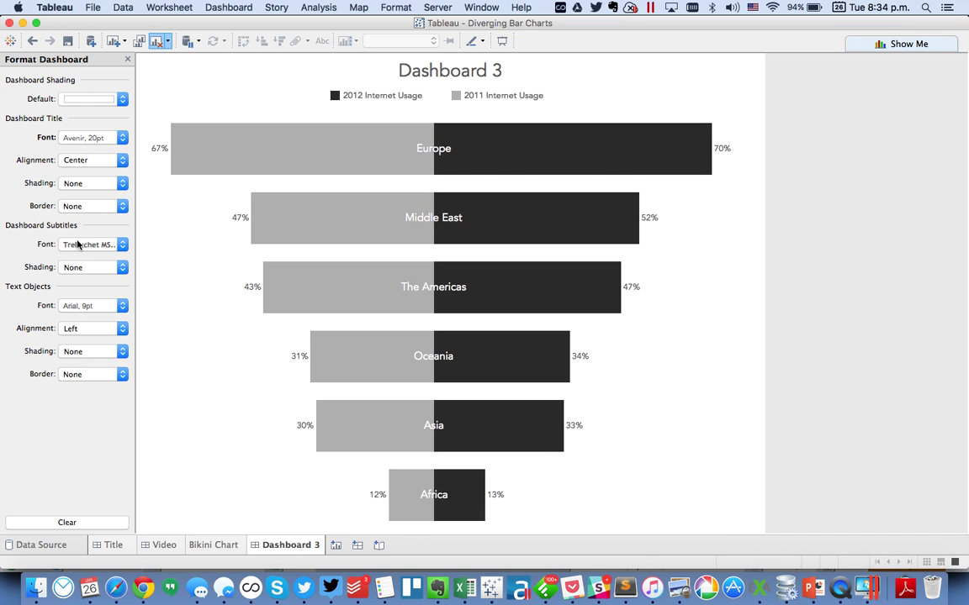
Replace the dashboard title with 'How has internet usage changed across the world?'
double_click(435, 73)
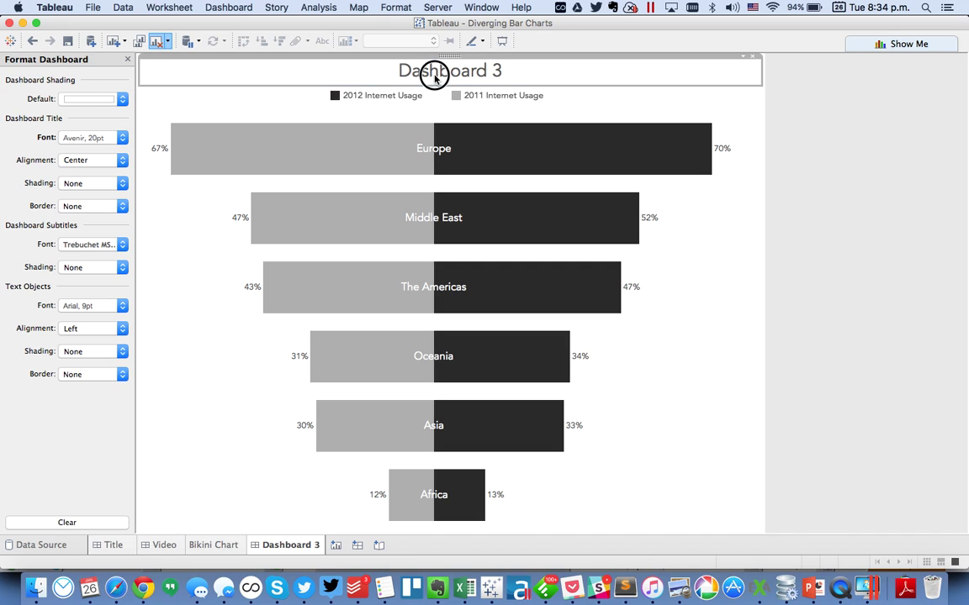
triple_click(685, 257)
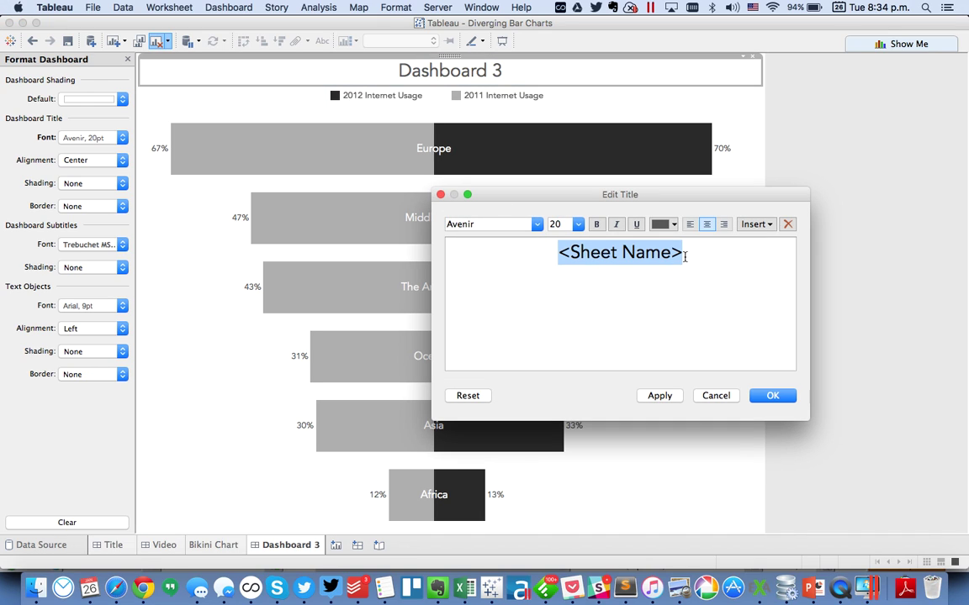
type("Which Re")
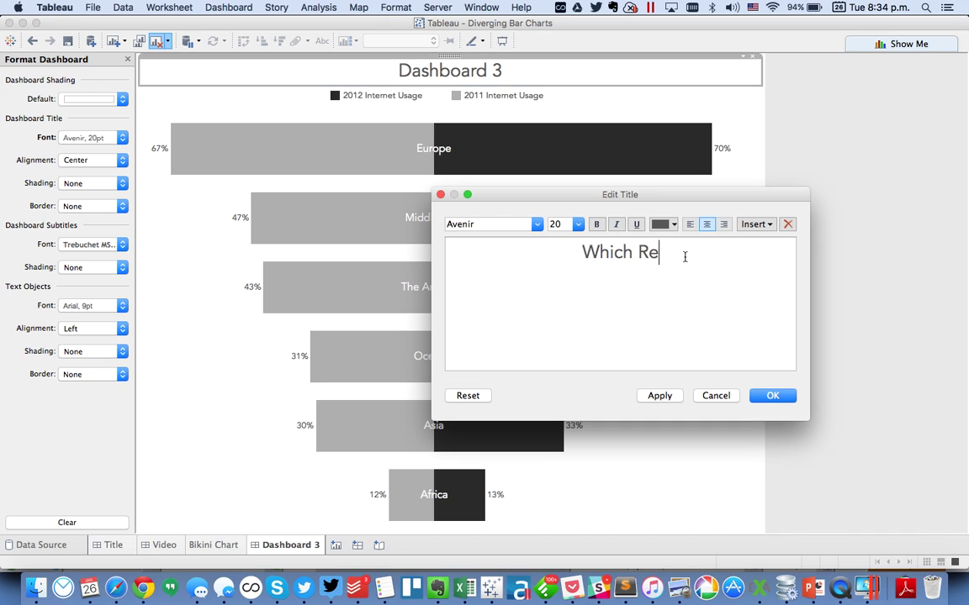
type("gions")
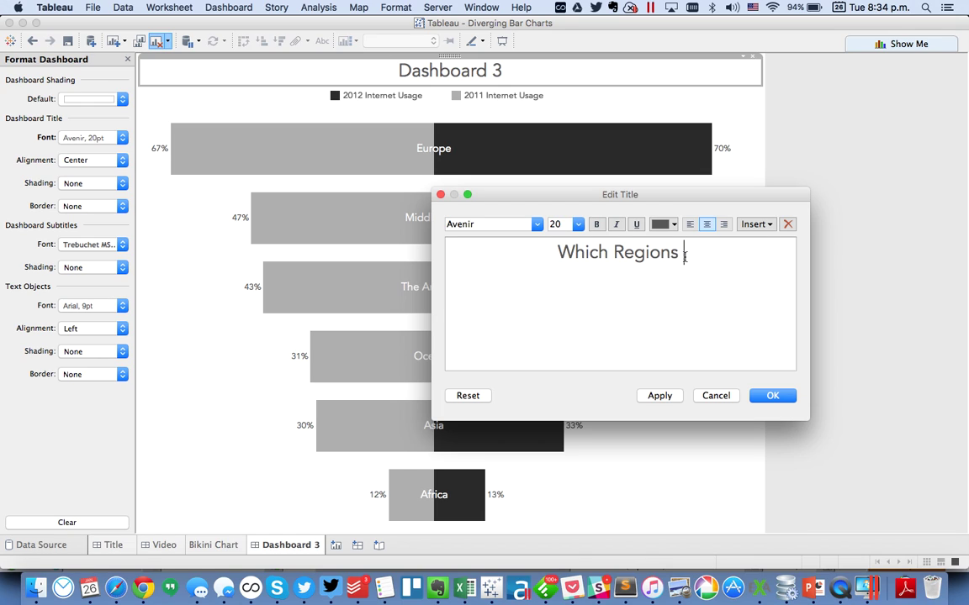
triple_click(686, 256)
type("How has intern")
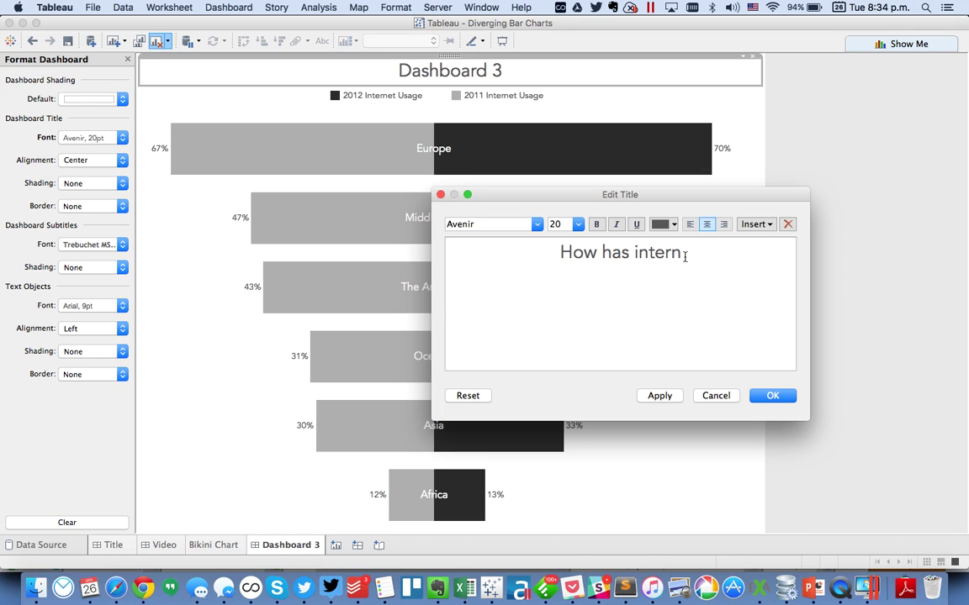
type("et usage change")
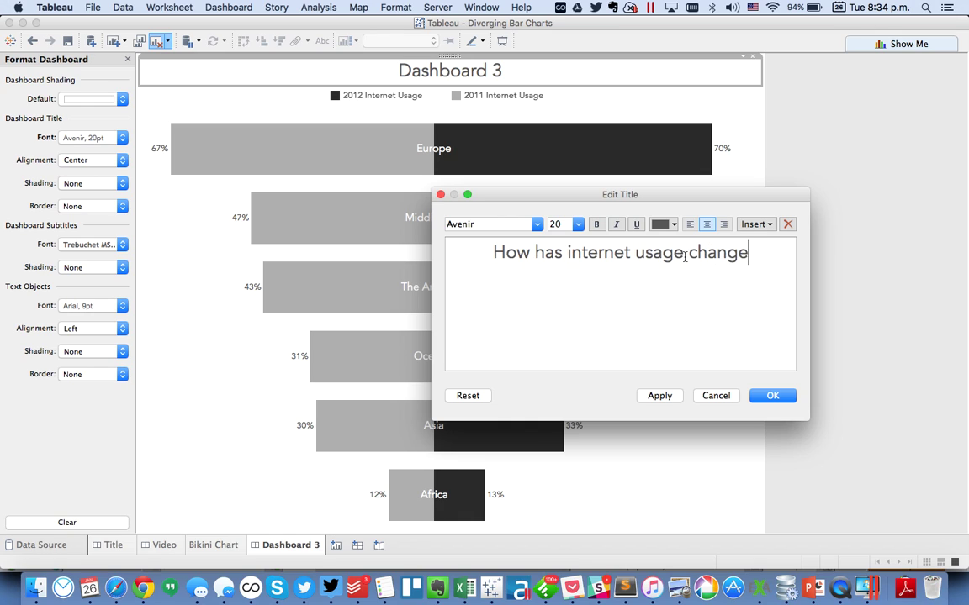
type("d acros")
key("BackSpace")
type("d acros")
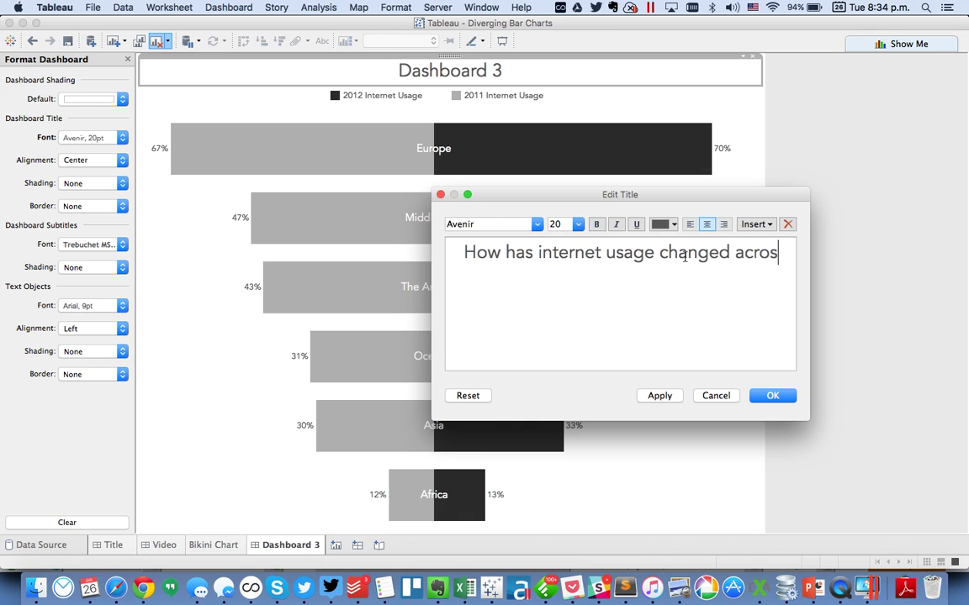
type("s the worls")
key("BackSpace")
type("d")
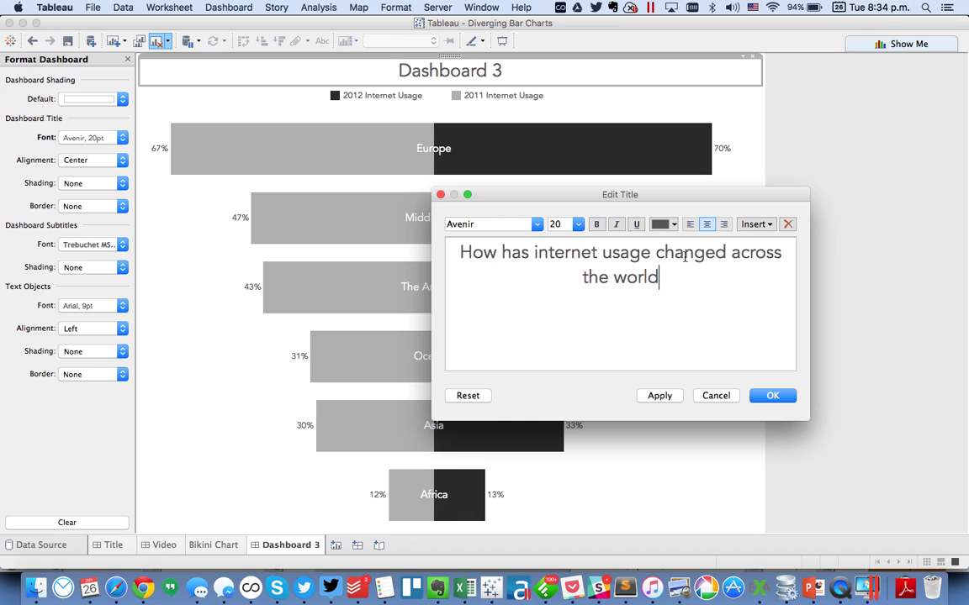
type("?")
left_click(771, 399)
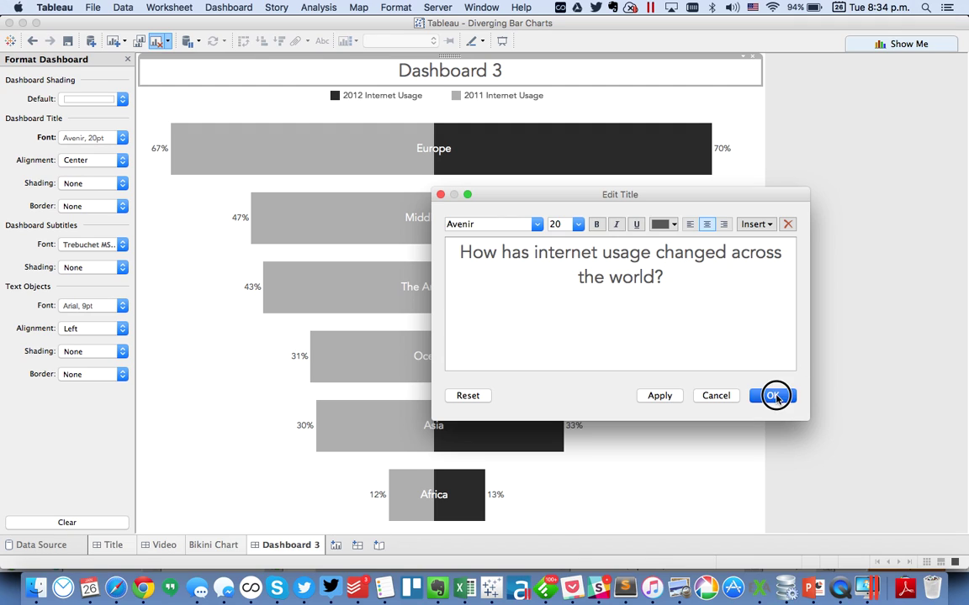